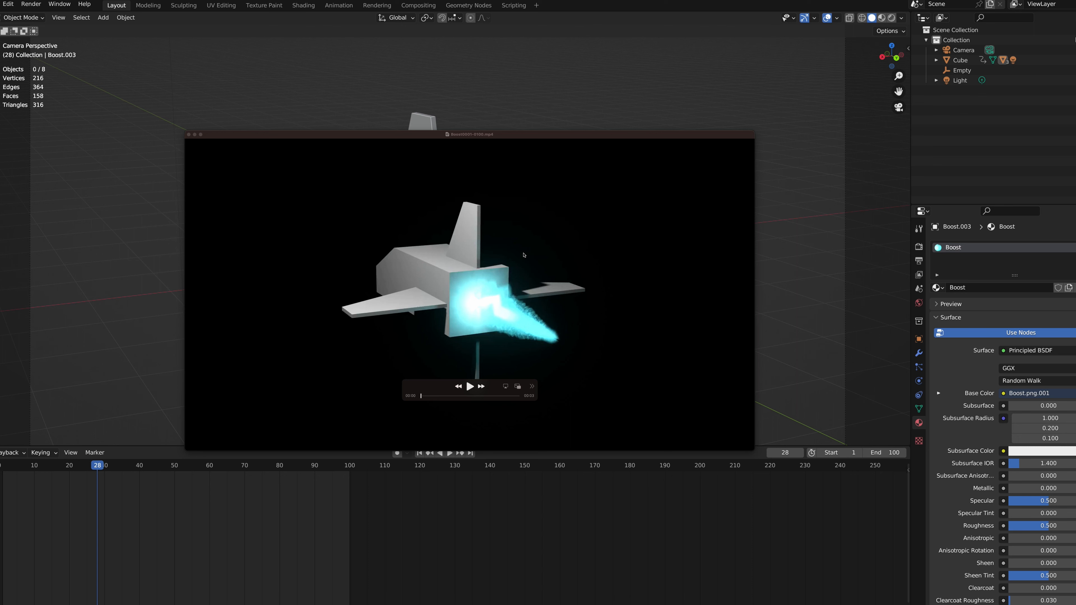
- Play the reference clip Boost0001-0100.mp4 of the animated engine flame and close it
left_click(469, 387)
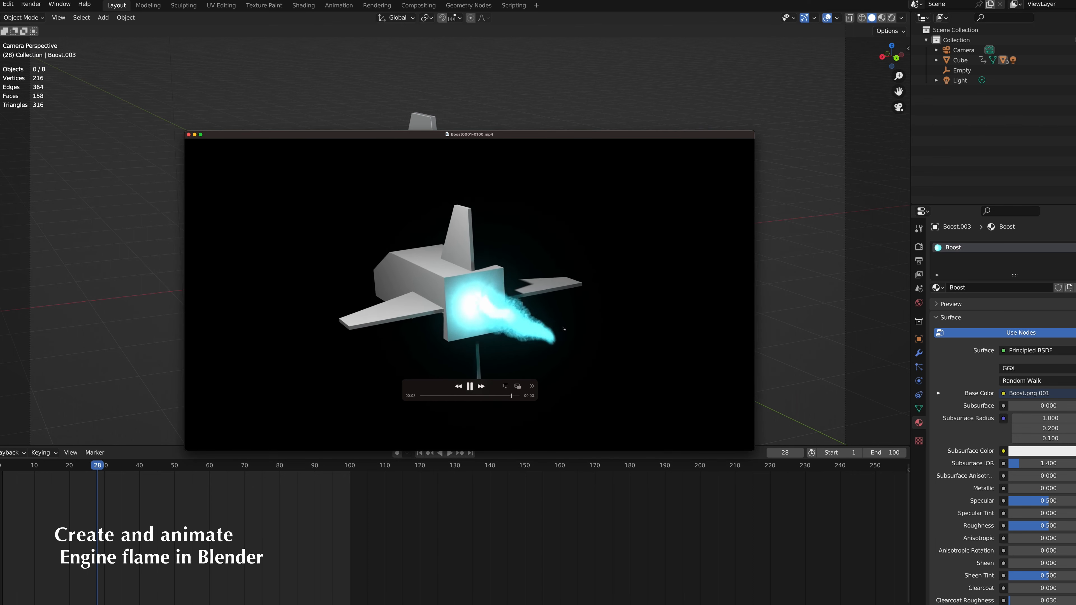
left_click(469, 386)
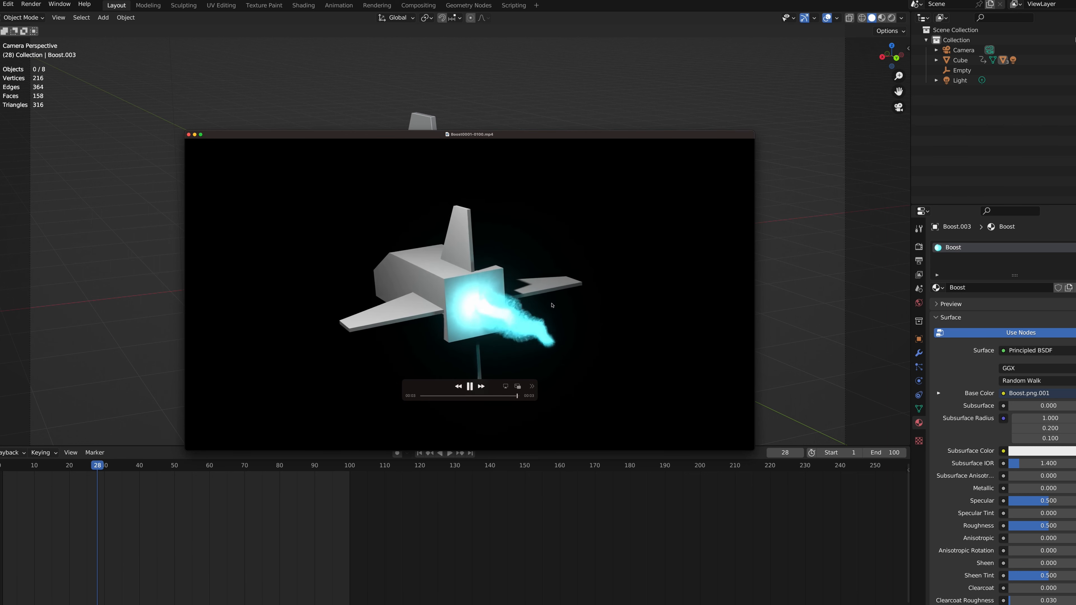
left_click(470, 386)
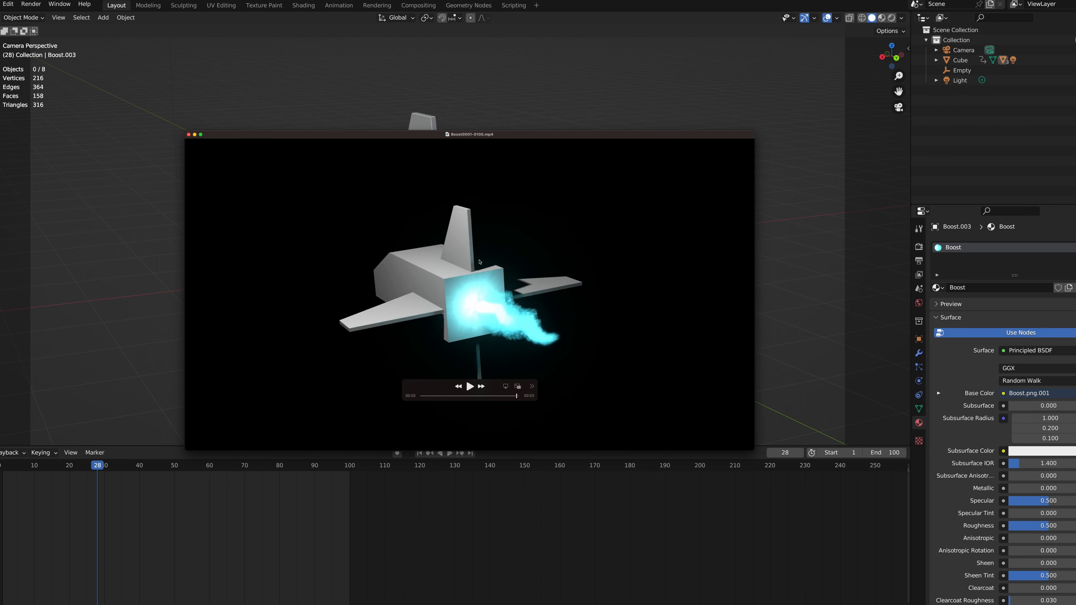
key("super+w")
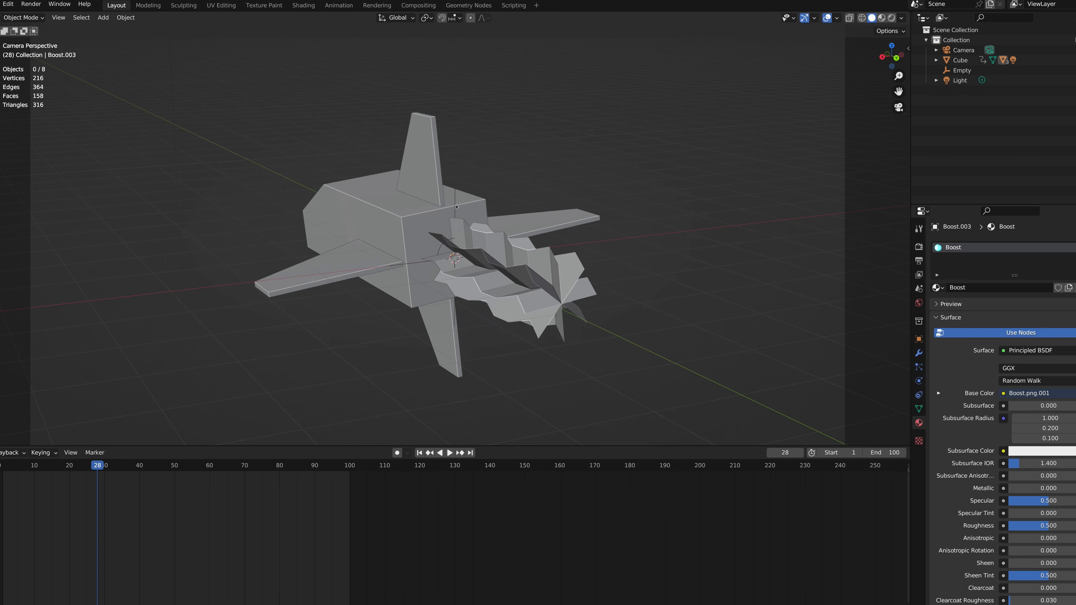
- Examine the finished spaceship and the wavy flame mesh behind its engine from several angles
left_click(448, 249)
middle_click_drag(448, 249, 414, 239)
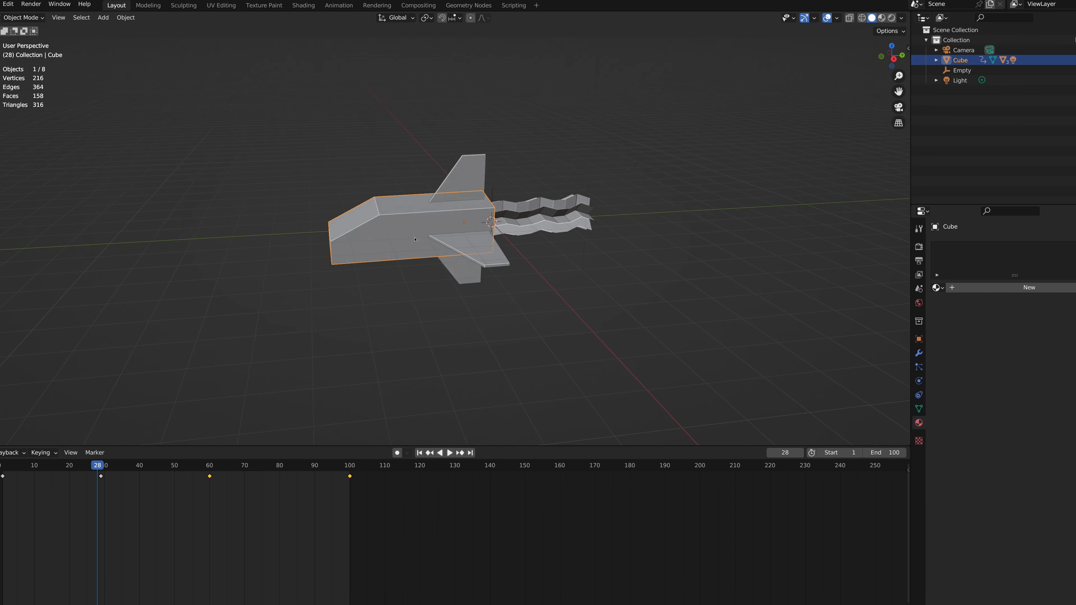
scroll(414, 239, "up", 2)
scroll(415, 240, "left", 5)
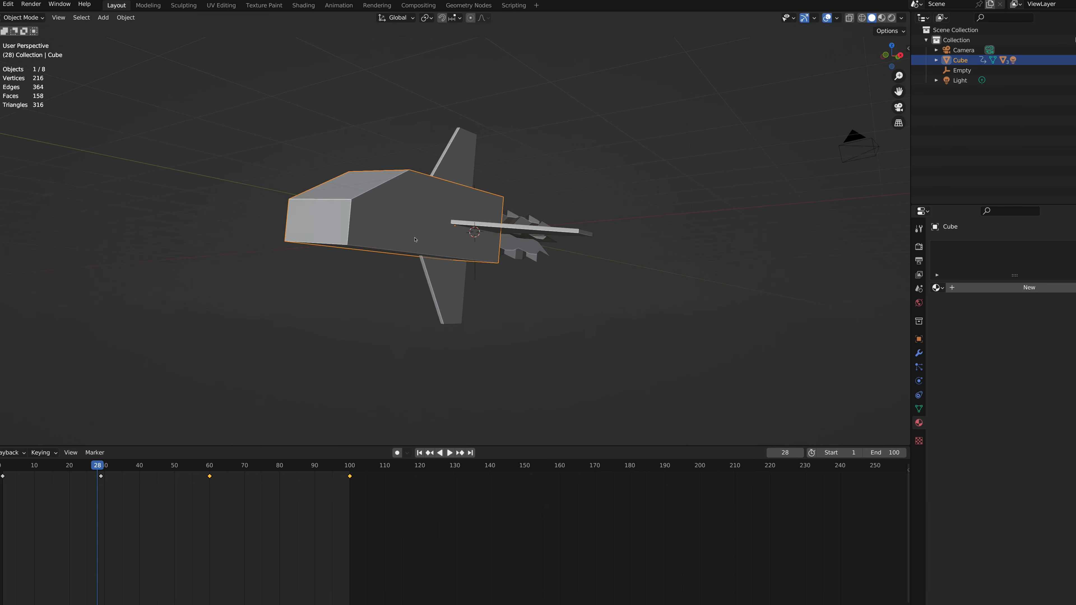
scroll(415, 239, "right", 10)
scroll(415, 239, "right", 5)
scroll(415, 239, "left", 10)
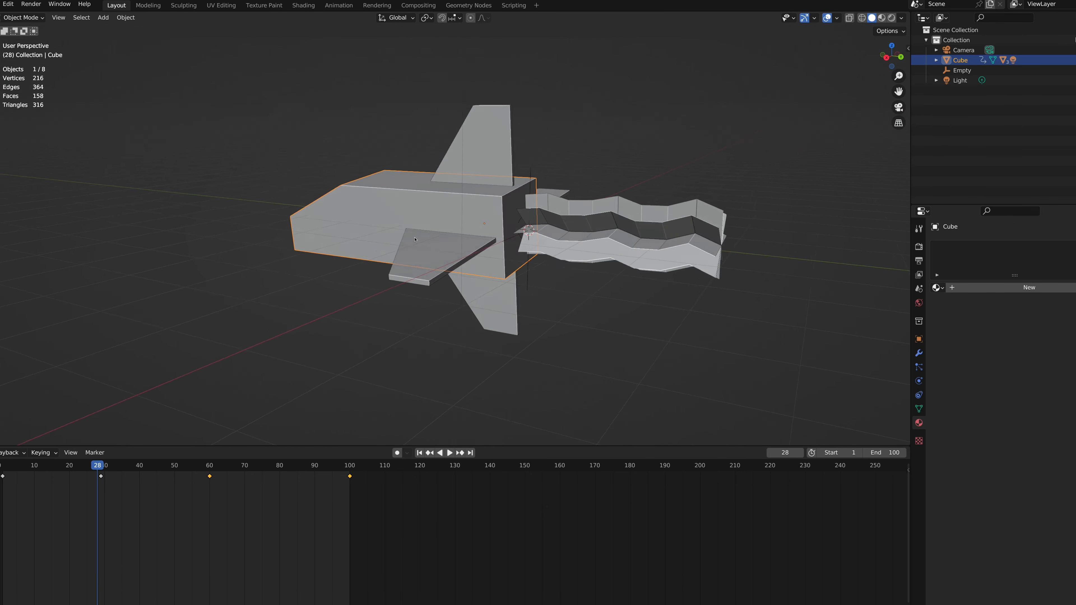
- Play the finished flame animation in rendered shading, inspect the flame mesh in solid shading and stop the playback
left_click(891, 18)
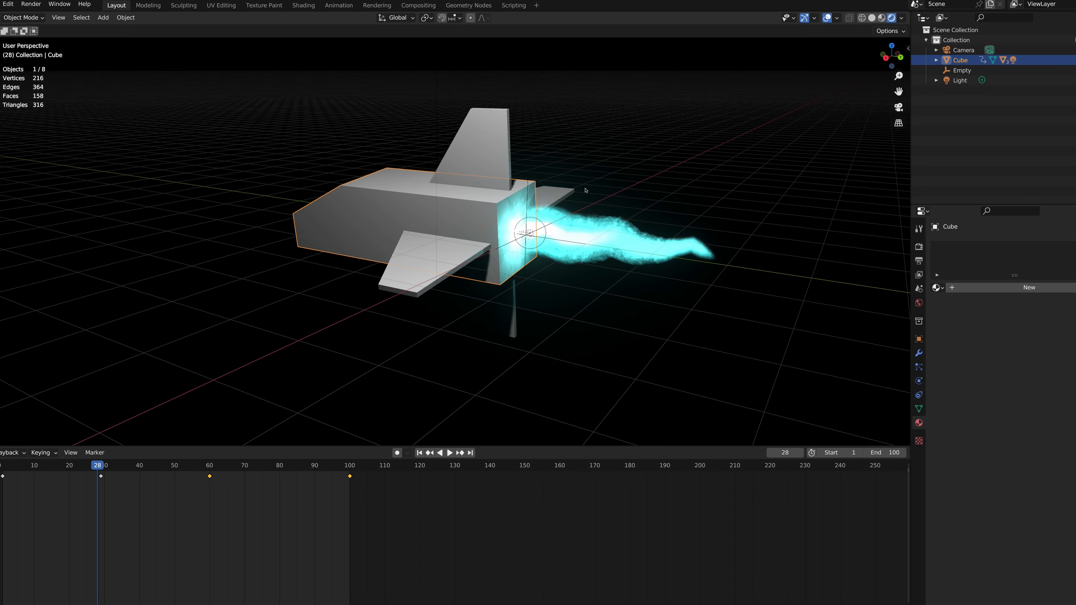
key("space")
left_click(629, 203)
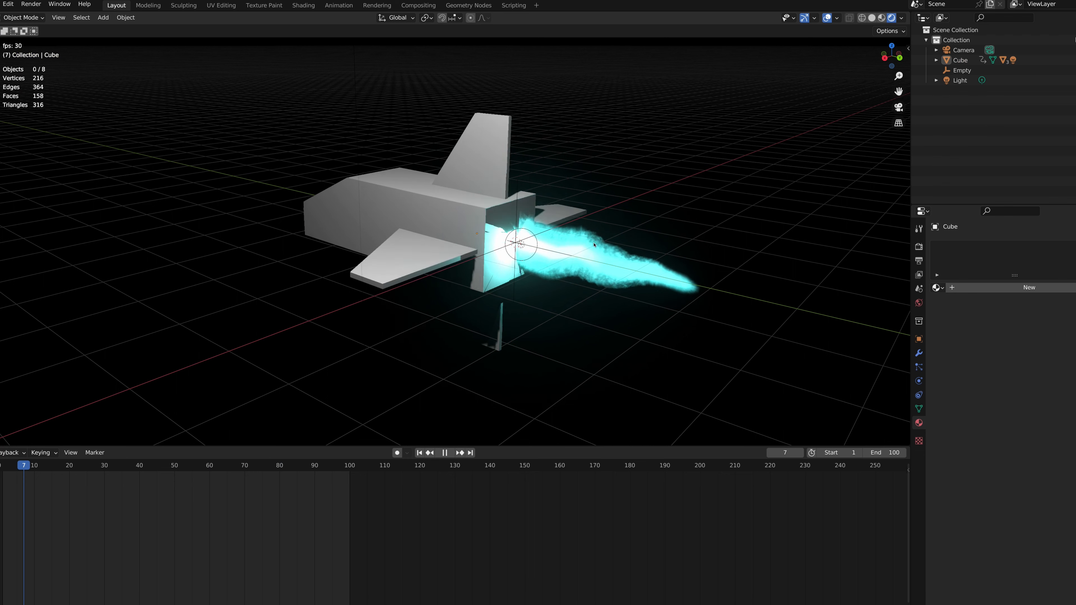
key("space")
left_click(575, 261)
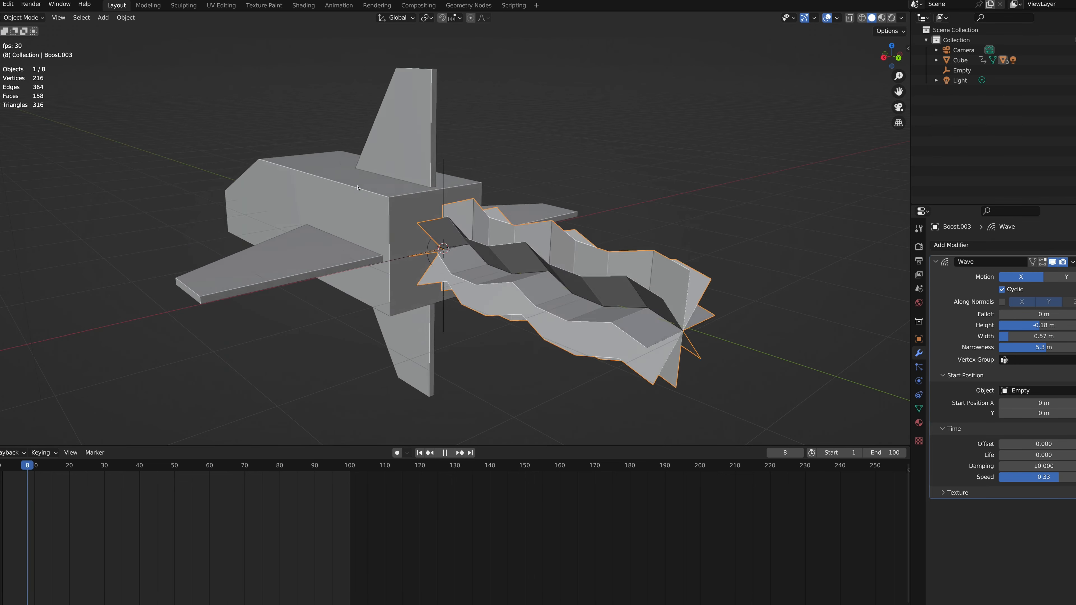
middle_click_drag(357, 188, 765, 108)
key("space")
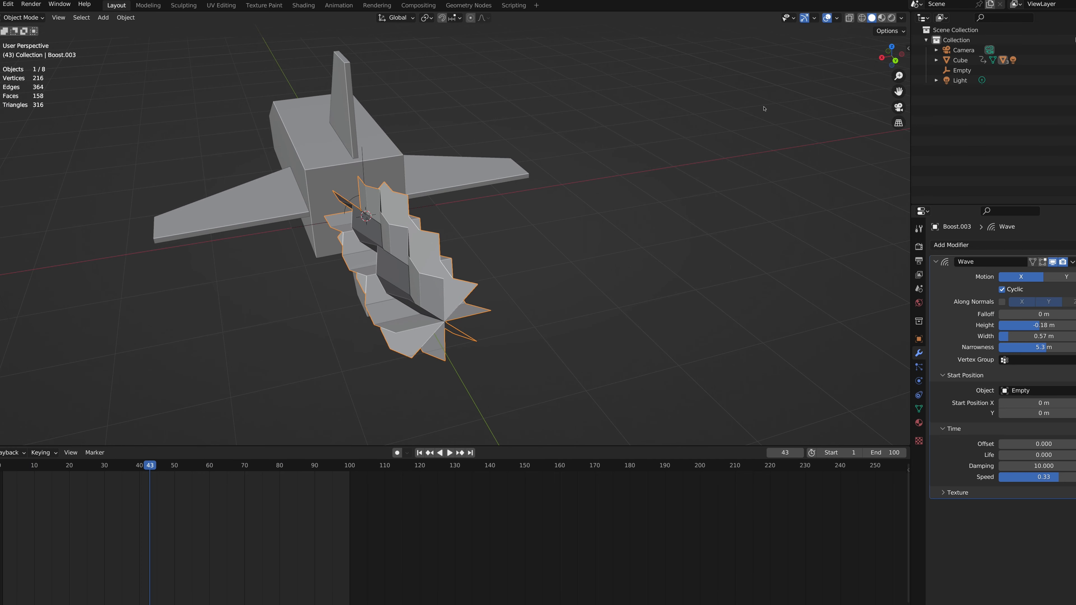
- Add Boost.png to the scene with Images as Planes
left_click(610, 181)
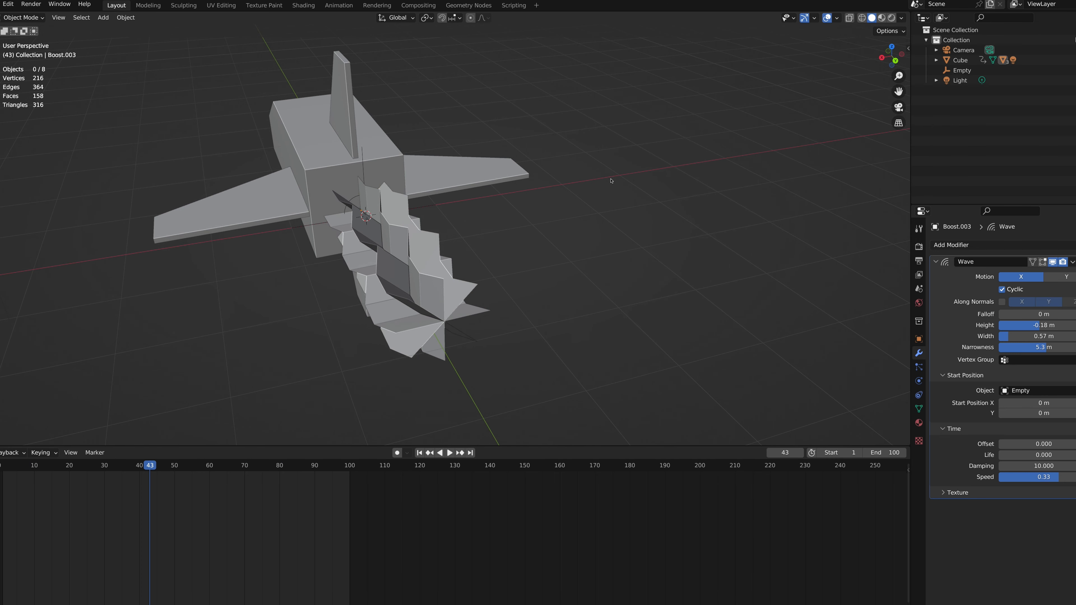
key("shift+a")
mouse_move(611, 181)
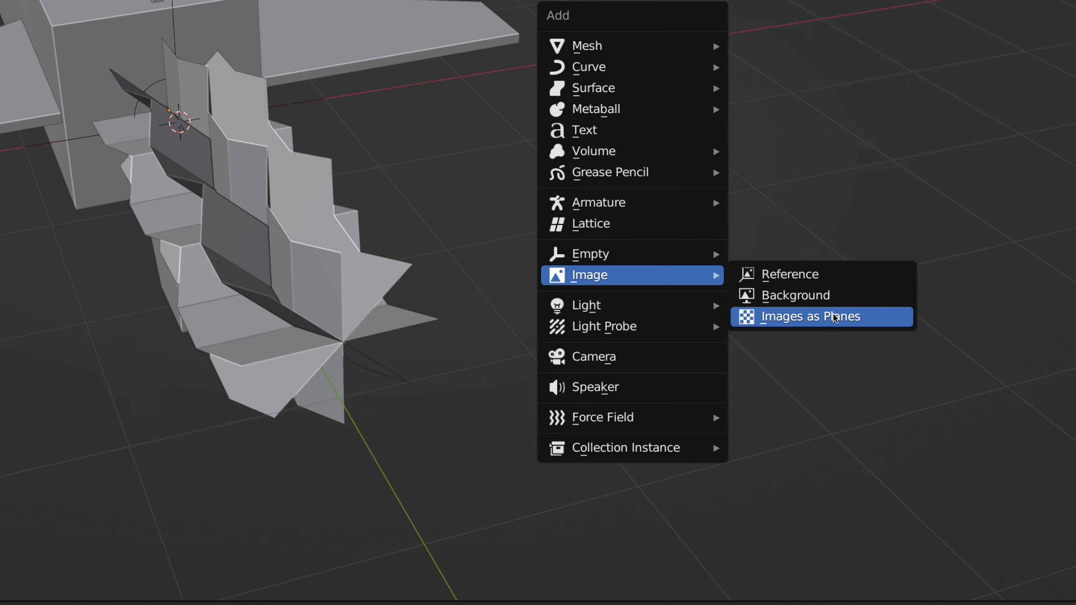
left_click(667, 310)
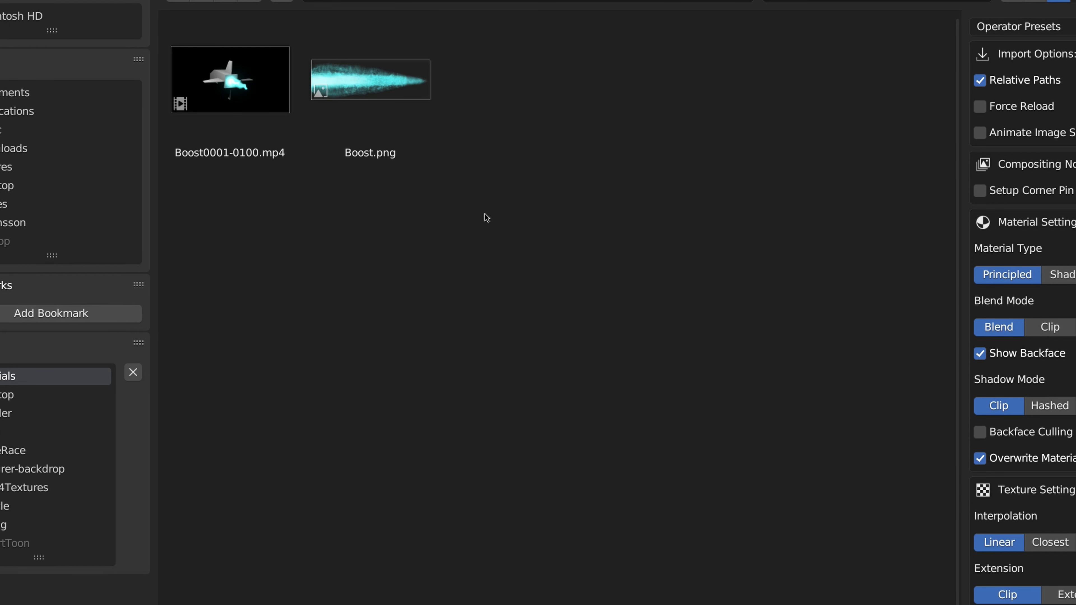
left_click(359, 79)
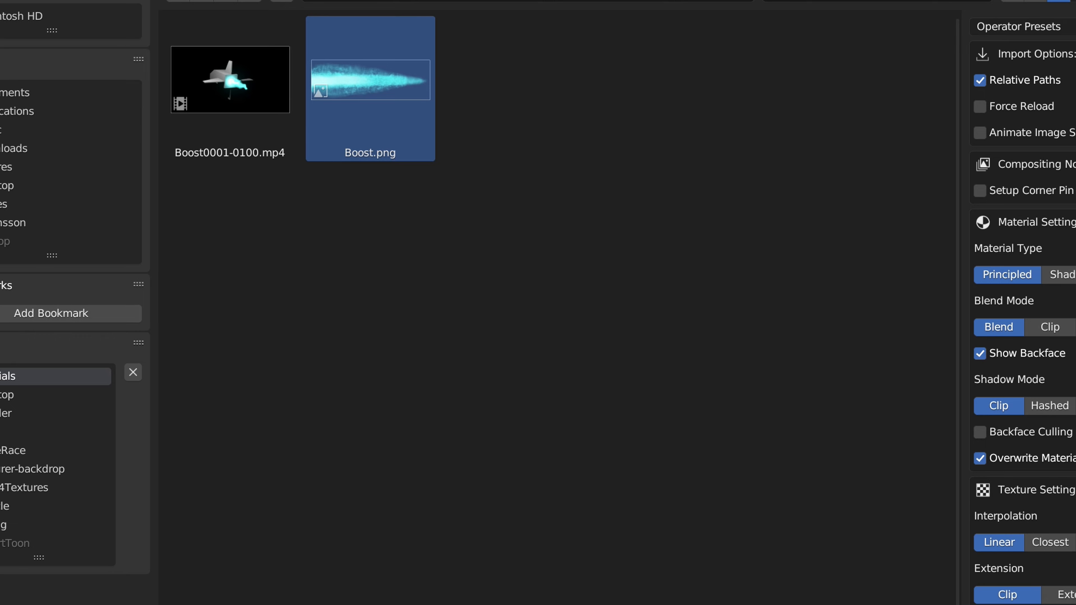
key("Return")
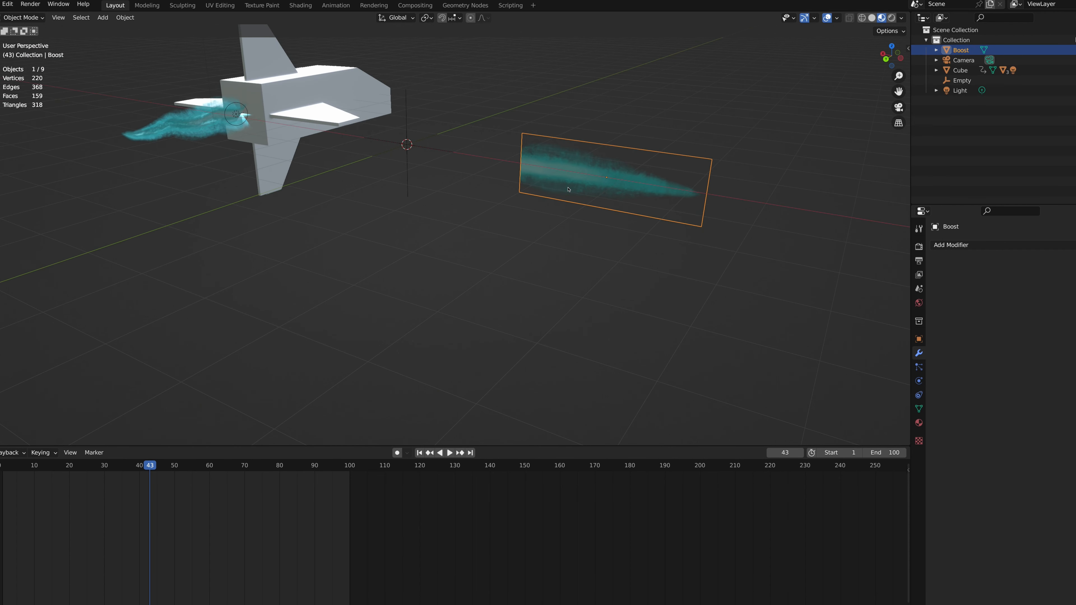
- Compare the imported flame plane with the ship's finished engine flame in rendered shading
middle_click_drag(559, 195, 568, 189)
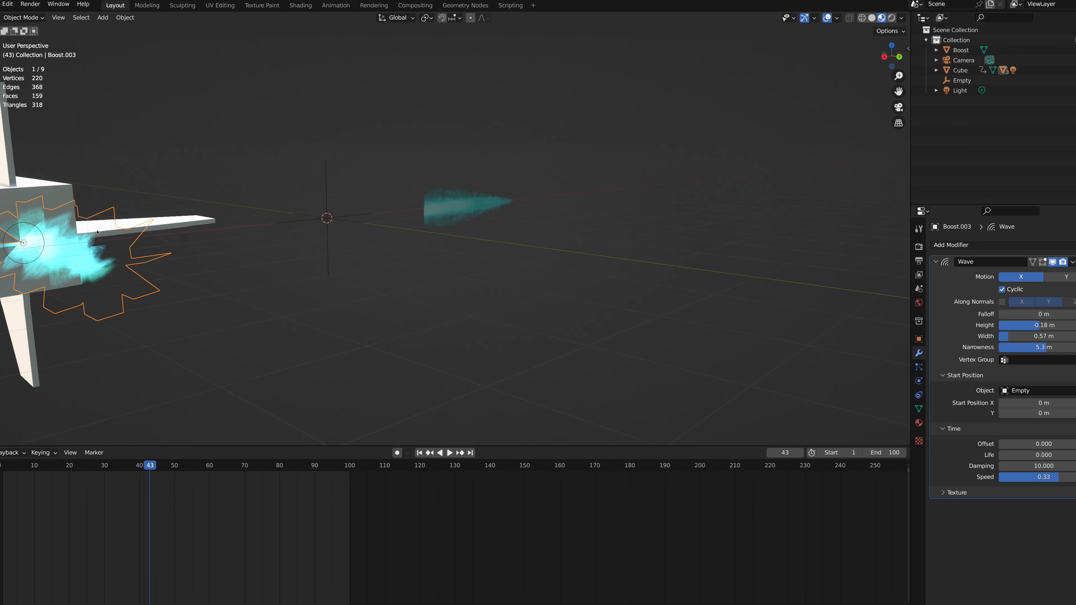
middle_click_drag(97, 232, 97, 232)
left_click(891, 18)
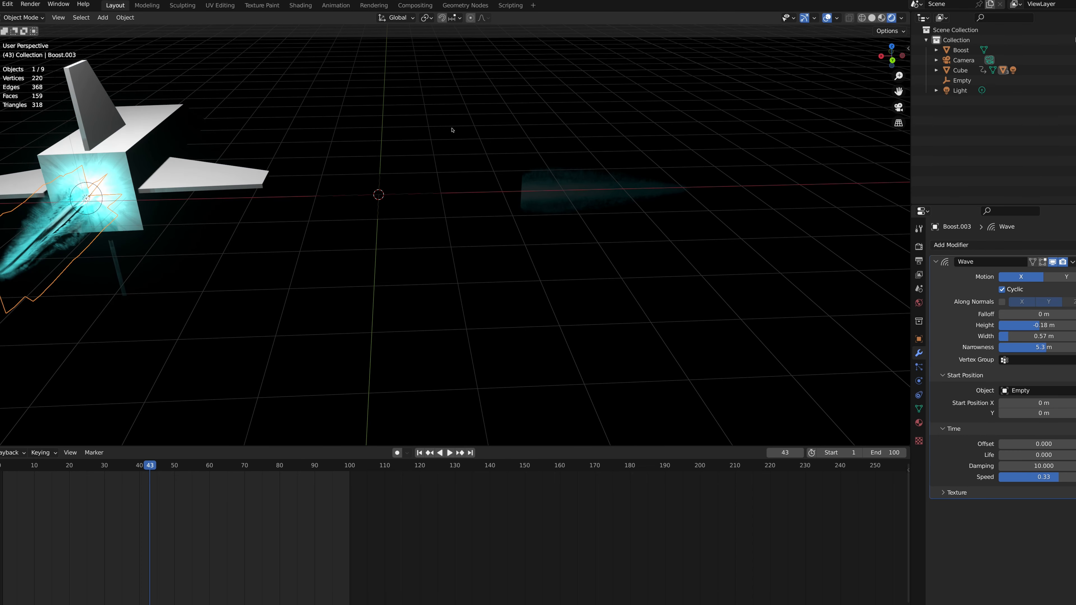
middle_click_drag(61, 213, 60, 213)
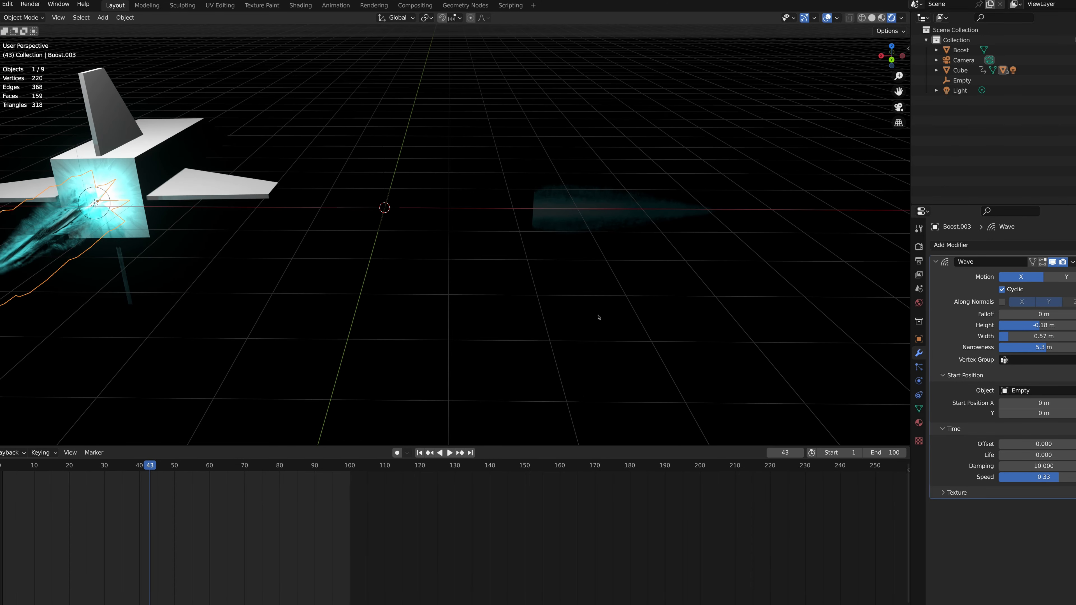
- Open the Boost plane's material in the Shading workspace and move its image texture node clear of the Principled BSDF node
left_click(565, 212)
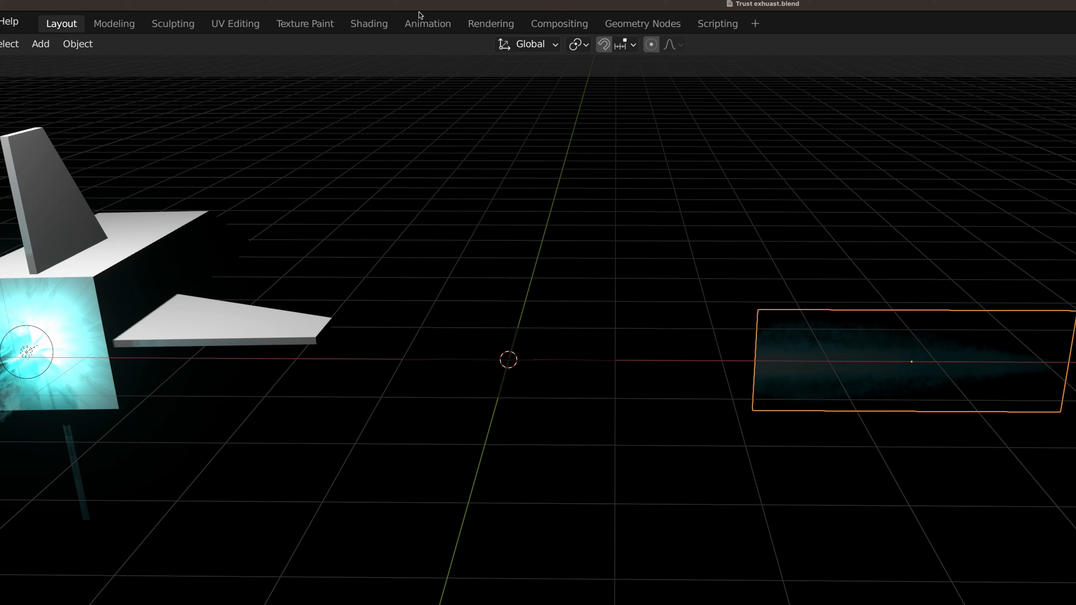
left_click(369, 23)
scroll(421, 508, "down", 2)
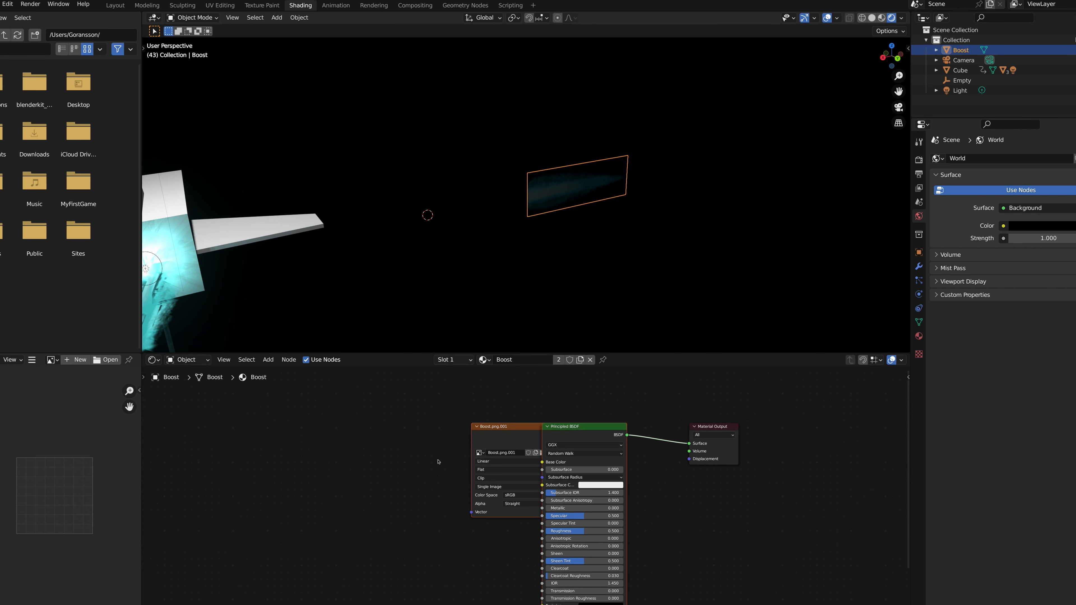
left_click(480, 435)
left_click_drag(480, 434, 352, 434)
scroll(570, 191, "up", 2)
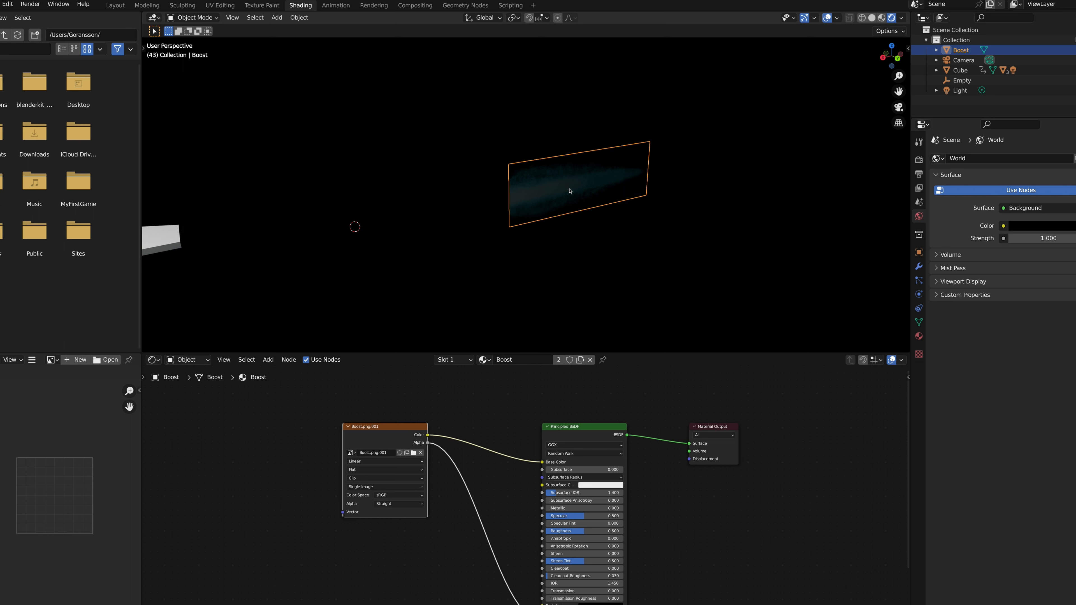
- Examine the Boost plane's brightness and transparency from several angles in rendered and material preview shading
scroll(570, 191, "right", 10)
scroll(569, 191, "left", 10)
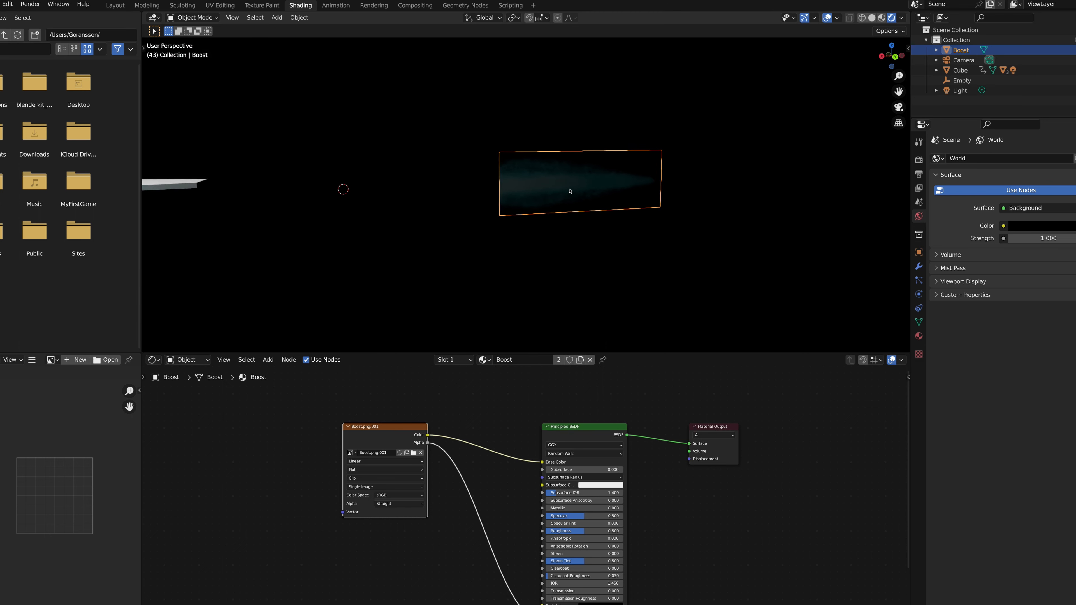
scroll(570, 191, "right", 3)
scroll(569, 191, "up", 1)
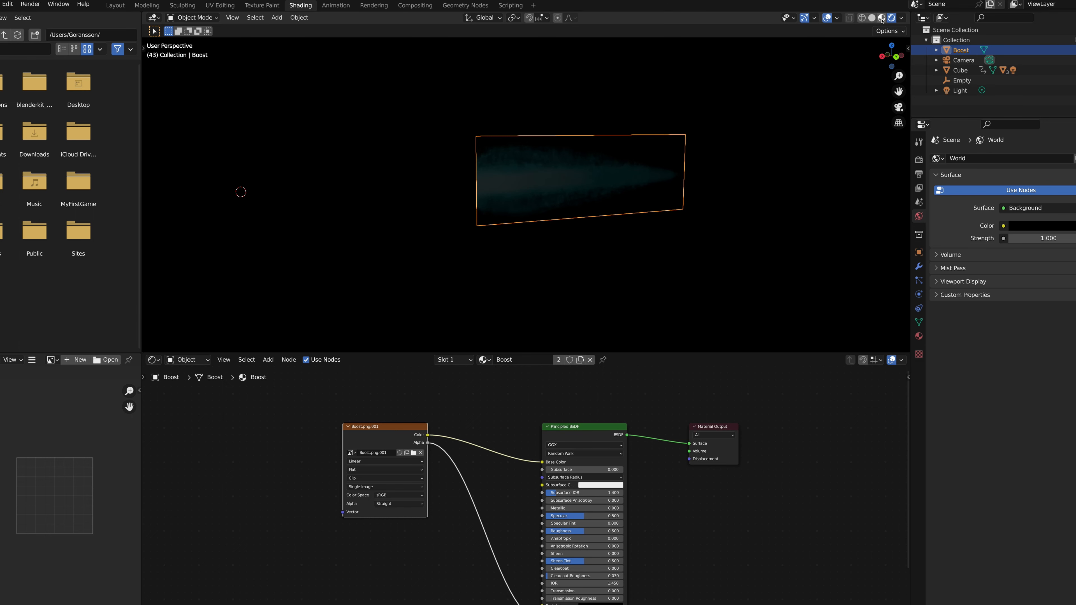
scroll(557, 178, "left", 5)
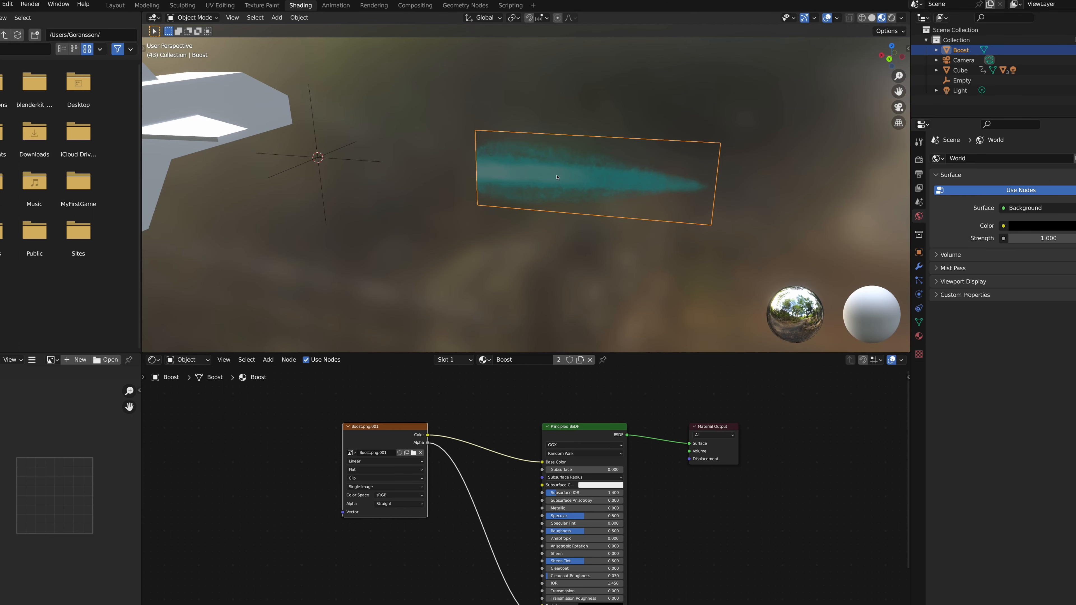
scroll(557, 178, "right", 8)
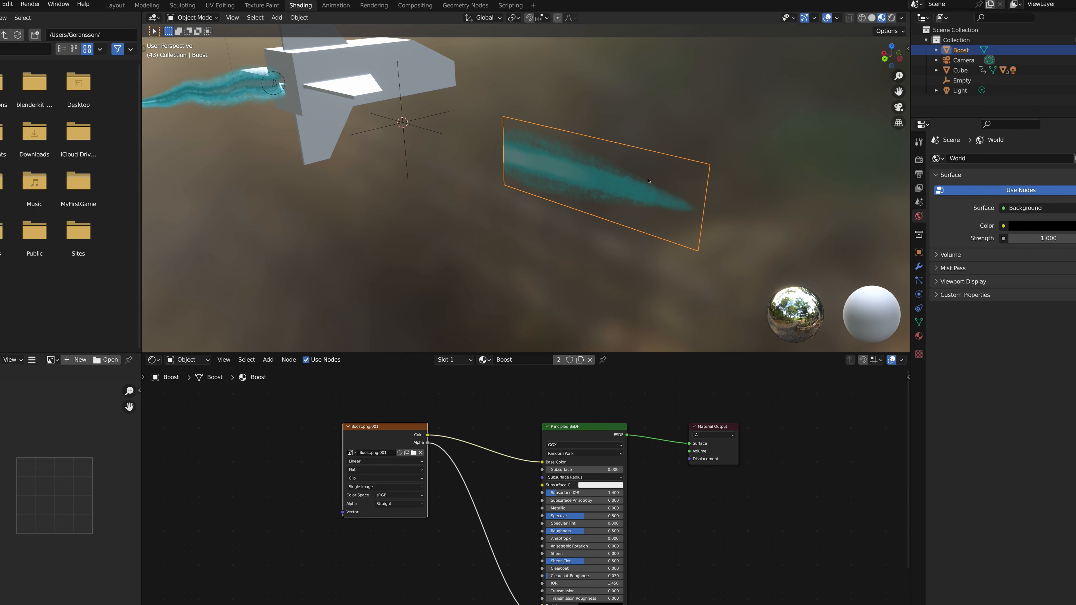
scroll(648, 181, "left", 10)
scroll(648, 181, "up", 3)
scroll(649, 181, "right", 8)
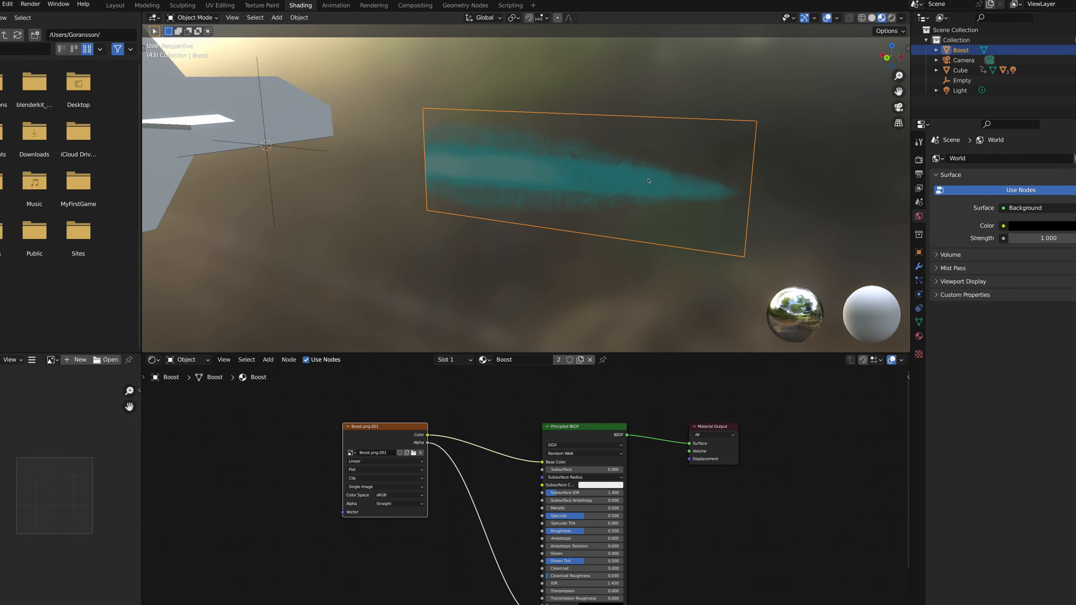
scroll(648, 181, "right", 5)
scroll(648, 181, "left", 10)
scroll(649, 181, "down", 5)
scroll(649, 181, "up", 3)
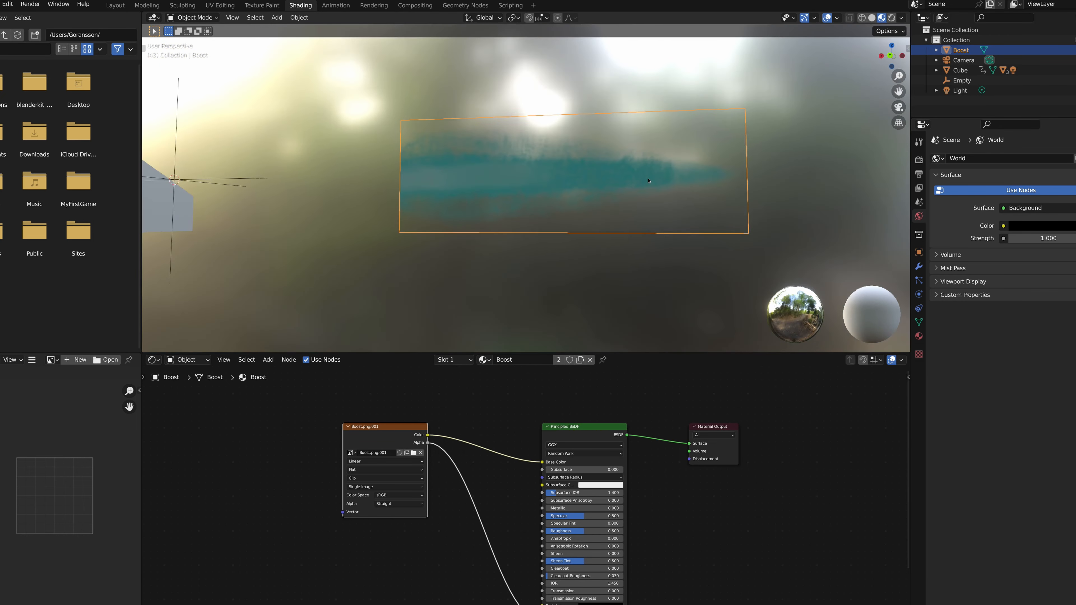
scroll(649, 181, "right", 8)
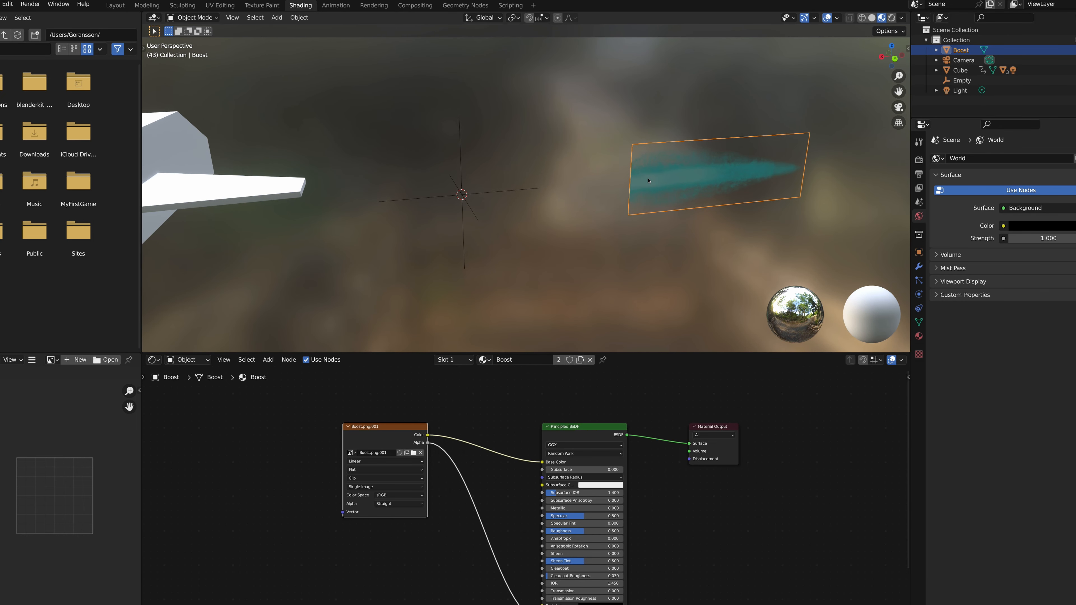
scroll(649, 181, "left", 3)
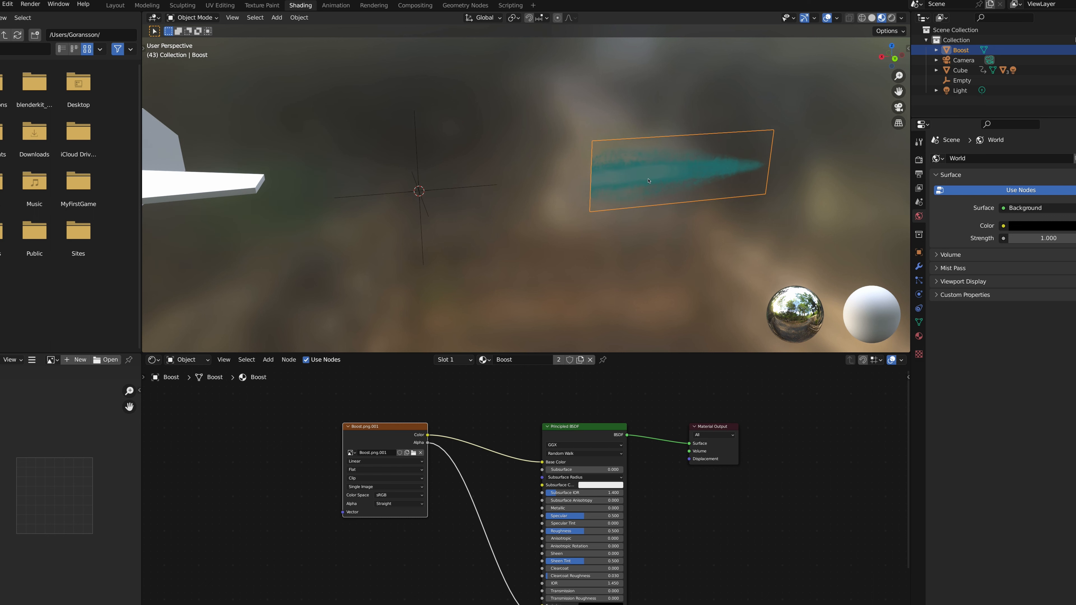
- Connect the Boost.png image texture's Color output to the Principled BSDF's Emission input and check the flame's glow
left_click_drag(378, 429, 372, 426)
scroll(516, 426, "down", 2)
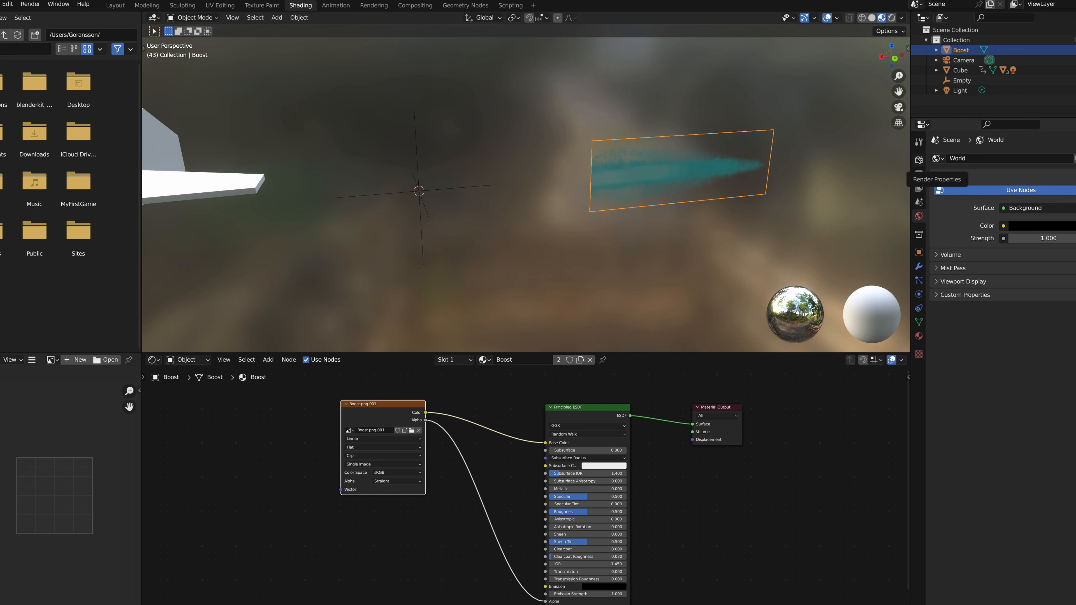
scroll(581, 423, "down", 2)
scroll(550, 426, "down", 3)
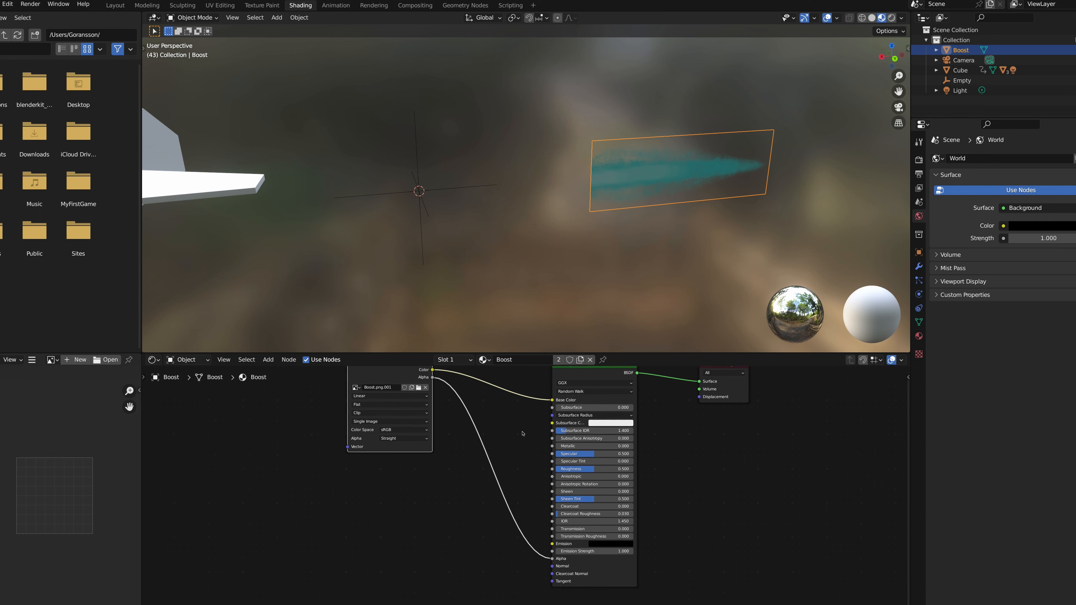
scroll(537, 470, "up", 2)
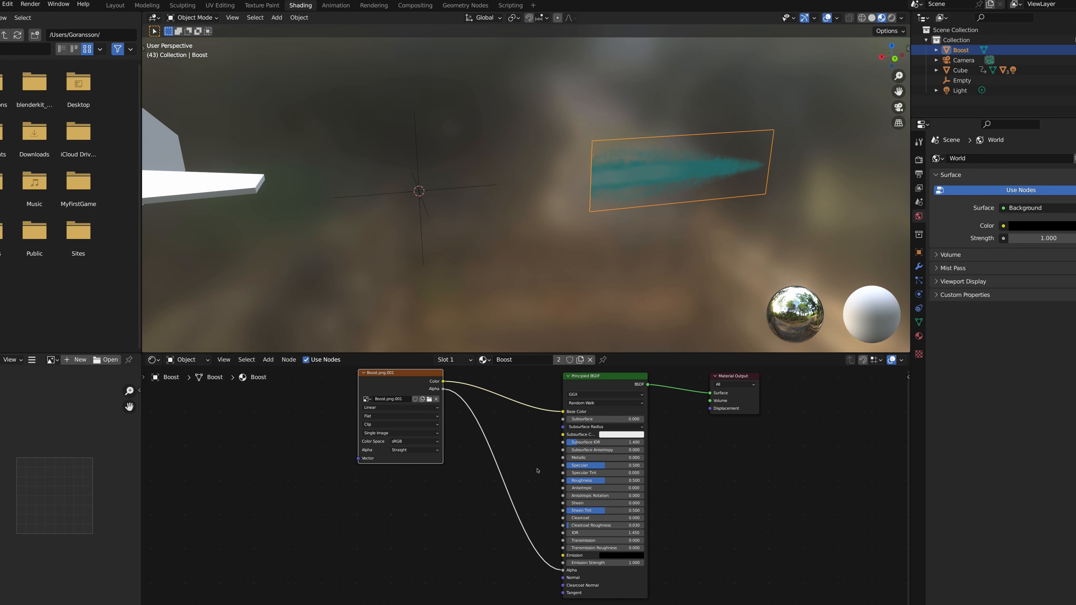
scroll(536, 468, "up", 1)
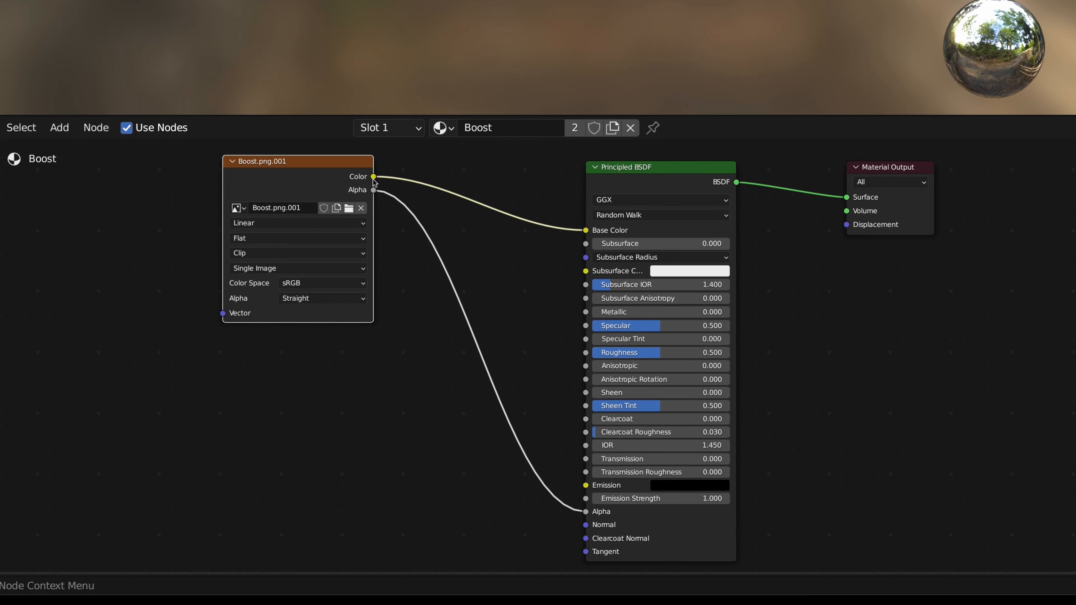
left_click_drag(445, 387, 534, 504)
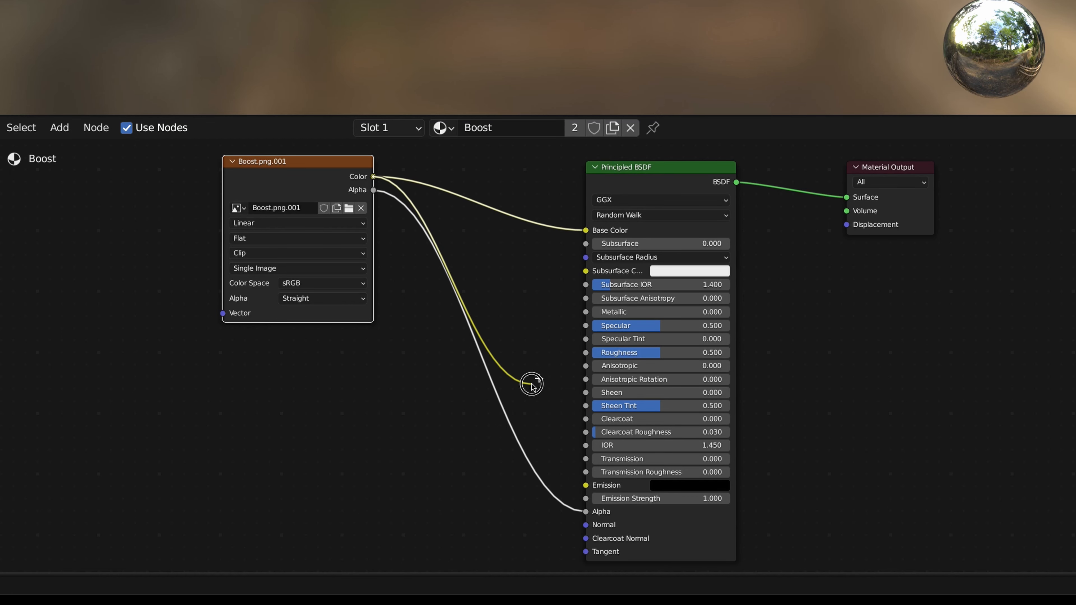
left_click_drag(532, 385, 587, 486)
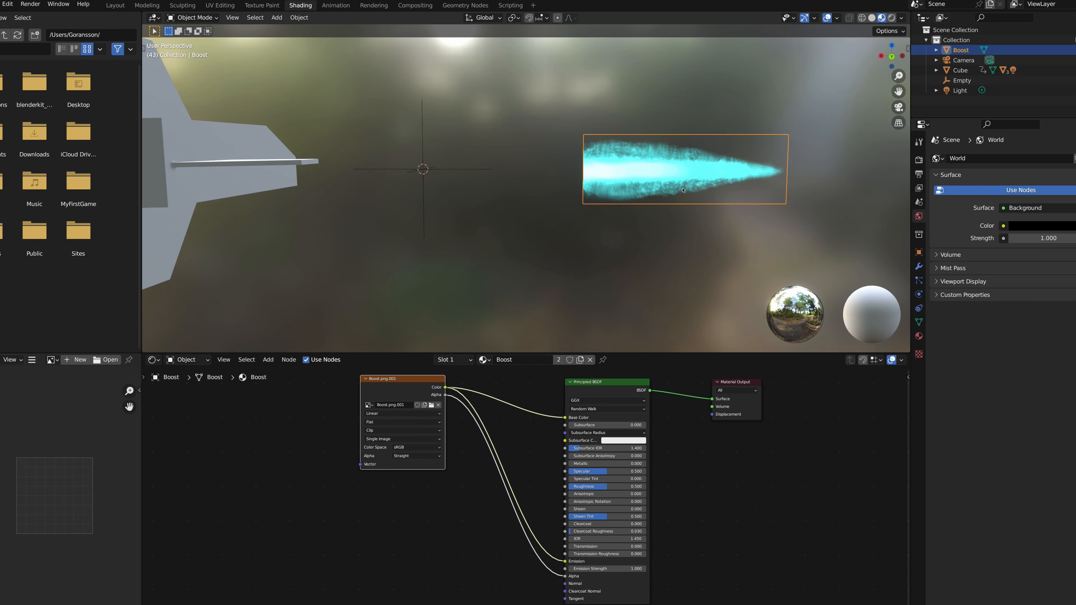
middle_click_drag(682, 191, 635, 170)
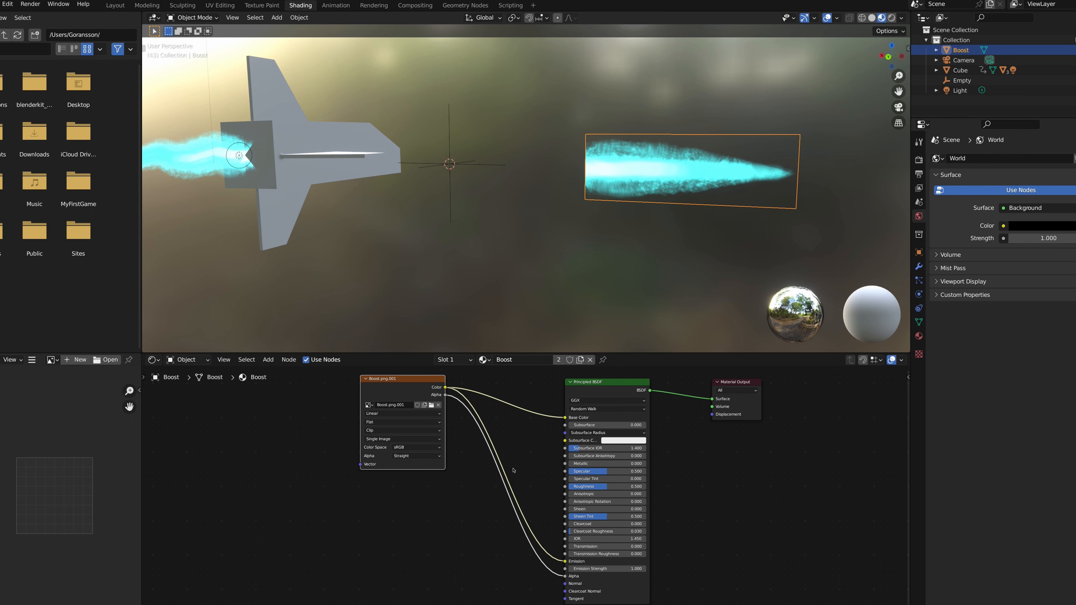
scroll(509, 213, "left", 5)
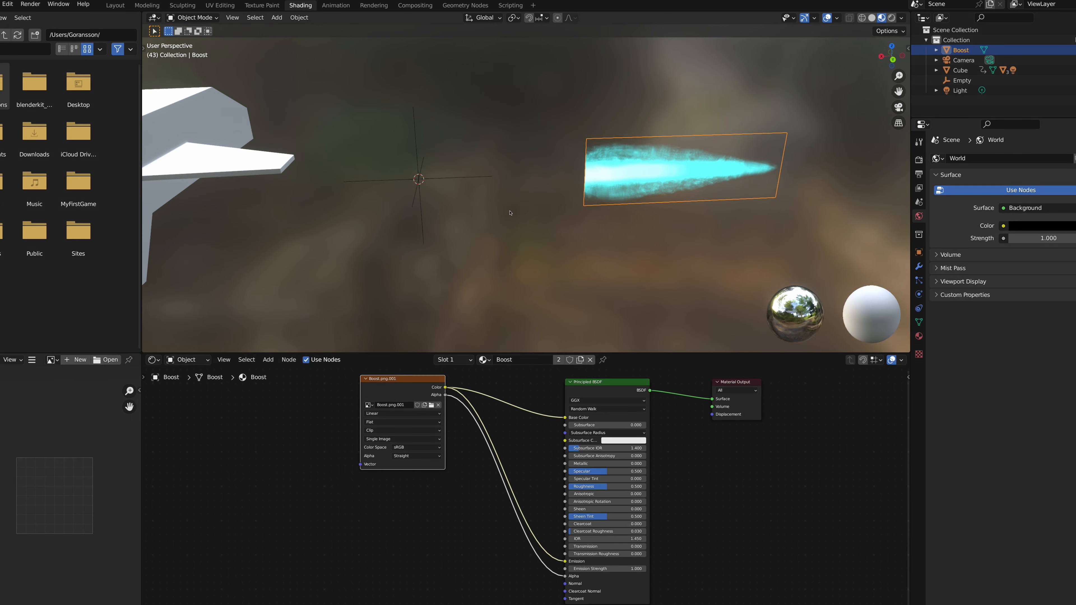
scroll(509, 213, "down", 3)
scroll(510, 213, "up", 3)
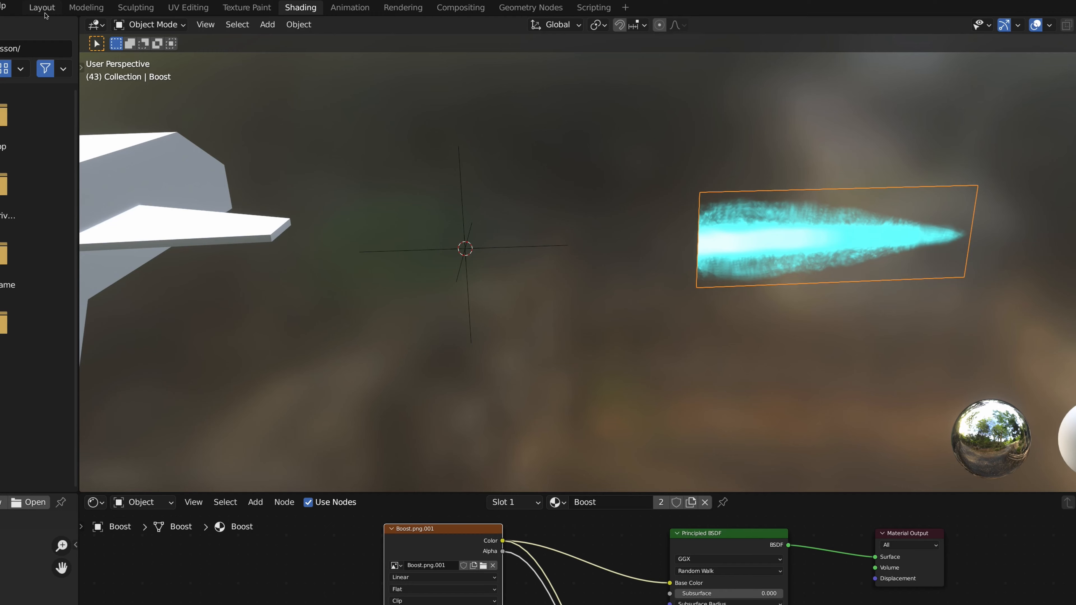
- In the Layout workspace, rotate the Boost plane 90° about the global Z axis
left_click(41, 9)
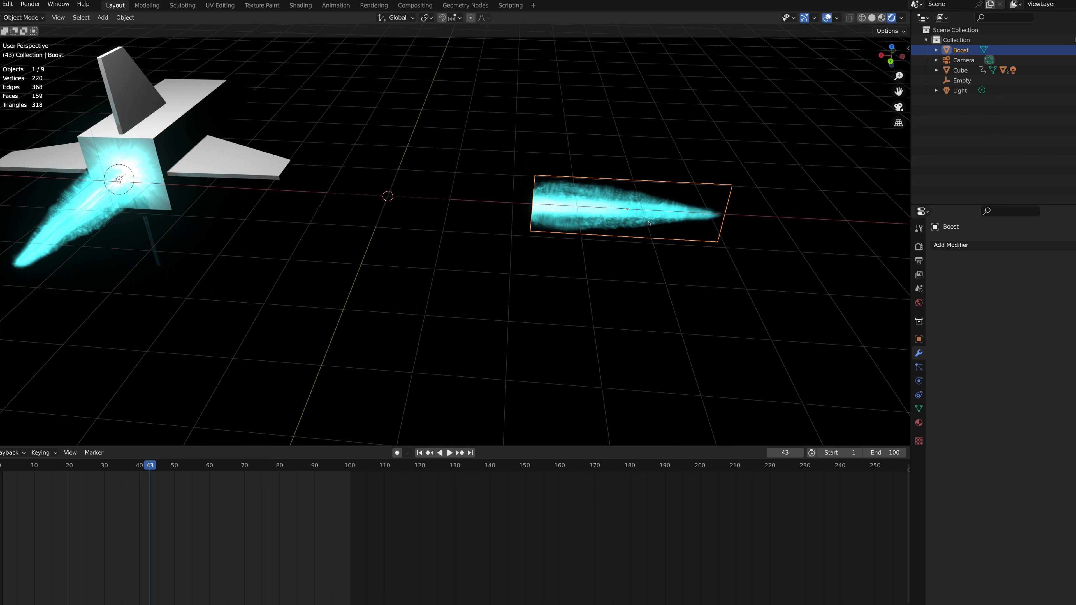
key("r")
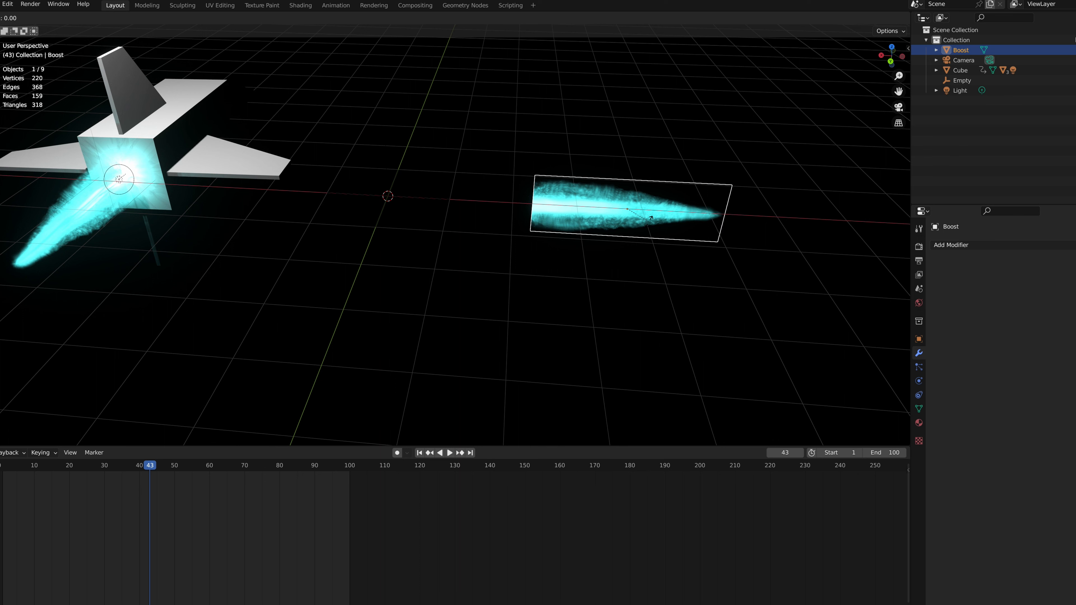
key("z")
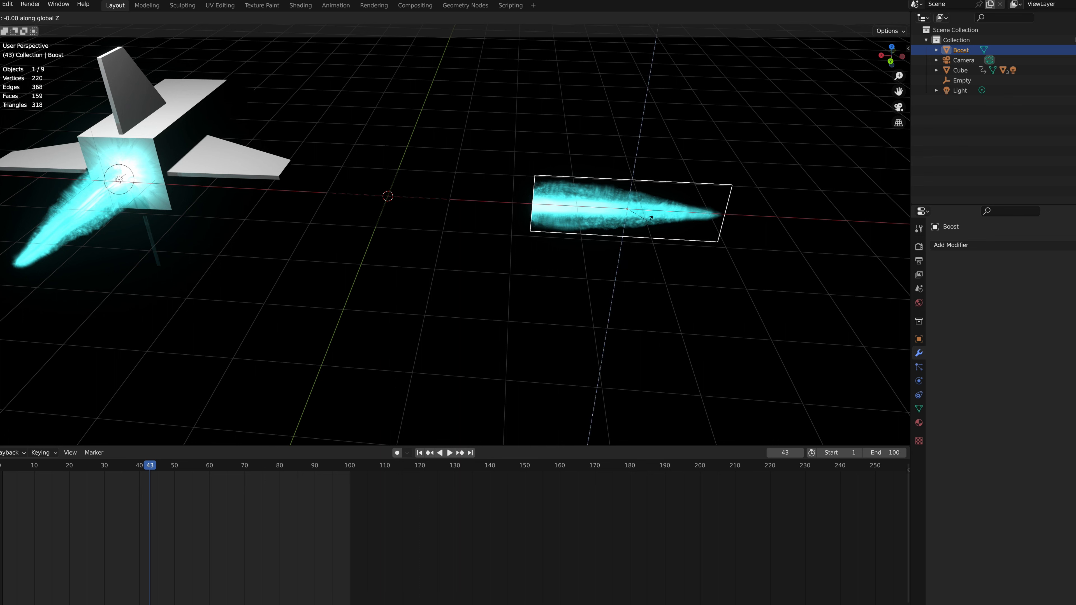
type("90")
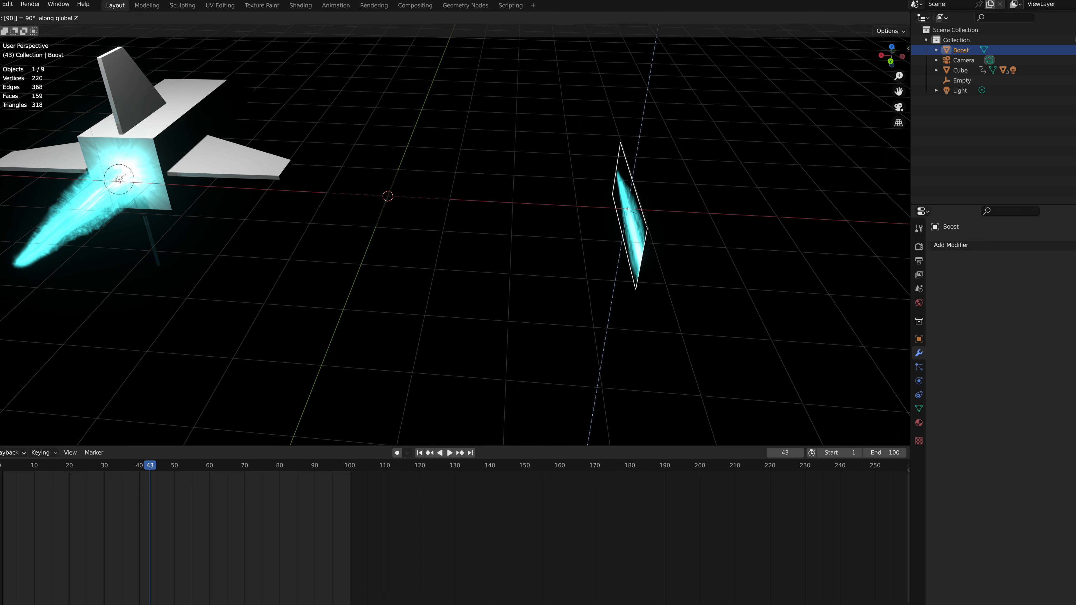
key("Return")
middle_click_drag(593, 237, 649, 223)
- Rotate the Boost plane about the global Z axis again to reverse its direction, and use solid viewport shading
key("r")
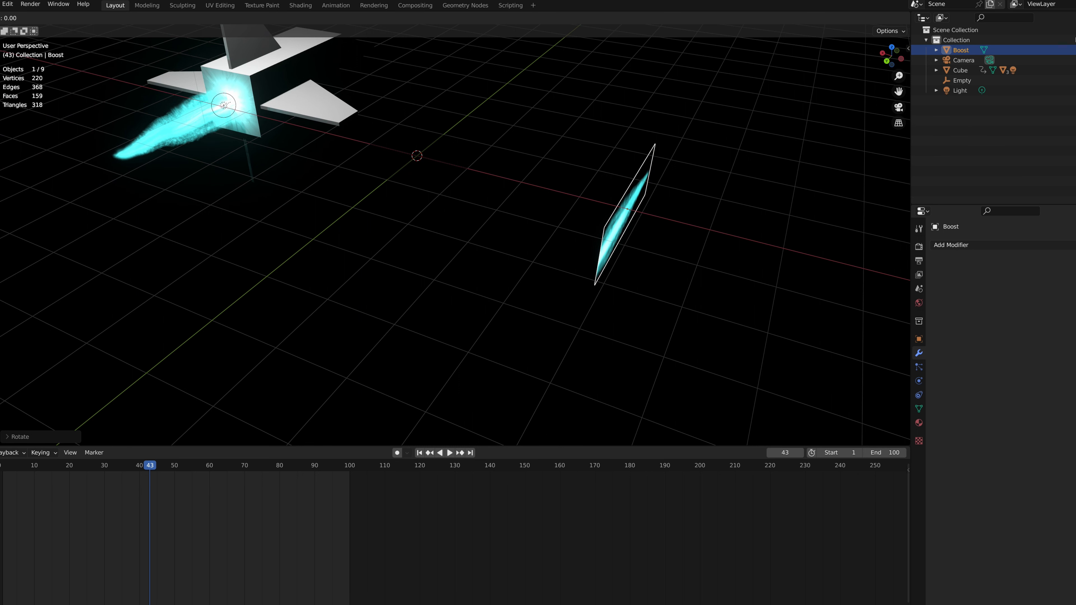
type("z")
type("18")
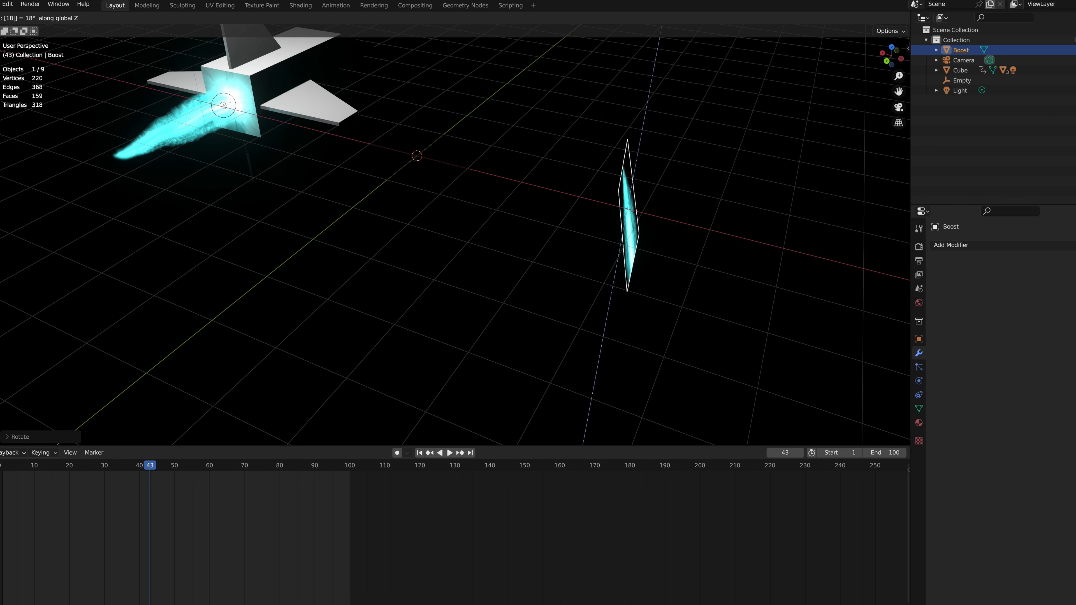
type("z")
key("Return")
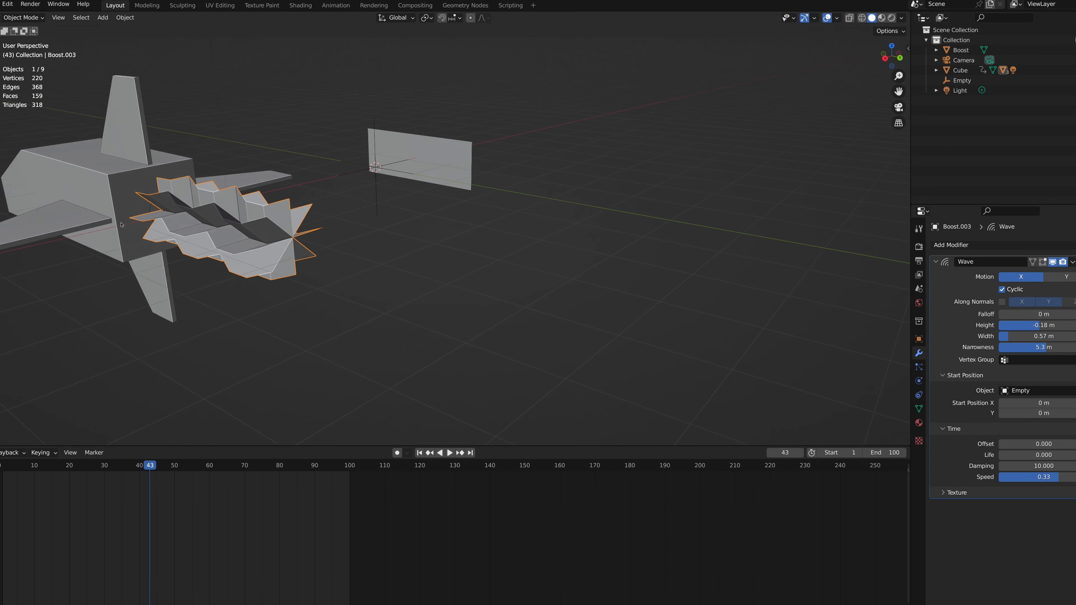
- Inspect the mesh subdivisions of the ship's finished engine flame in Edit Mode
key("Tab")
key("Tab")
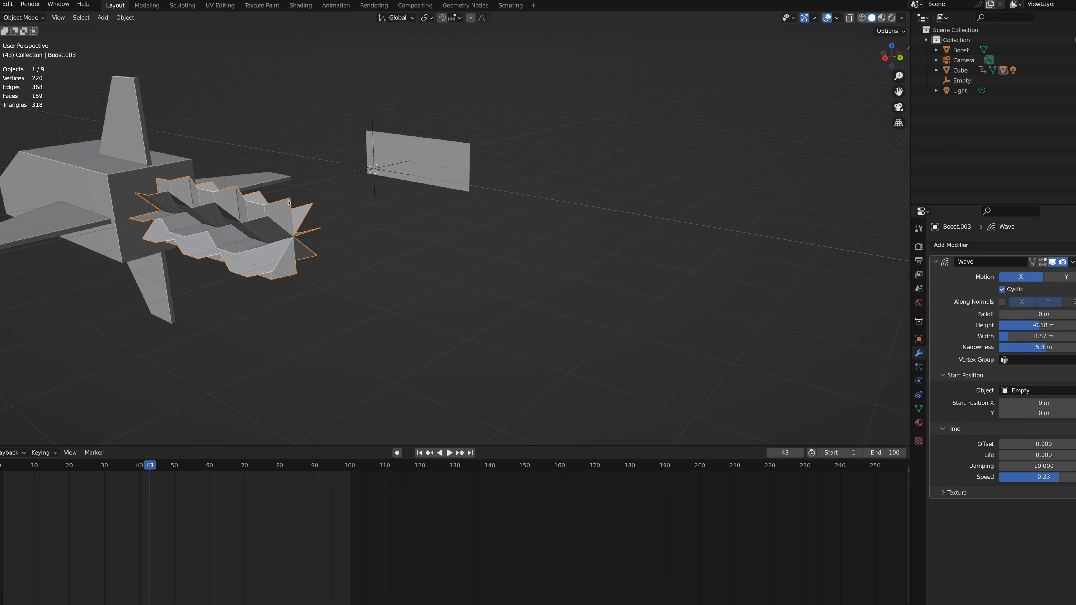
middle_click_drag(223, 217, 578, 179)
- Select the imported Boost plane and open it in Edit Mode
left_click(477, 163)
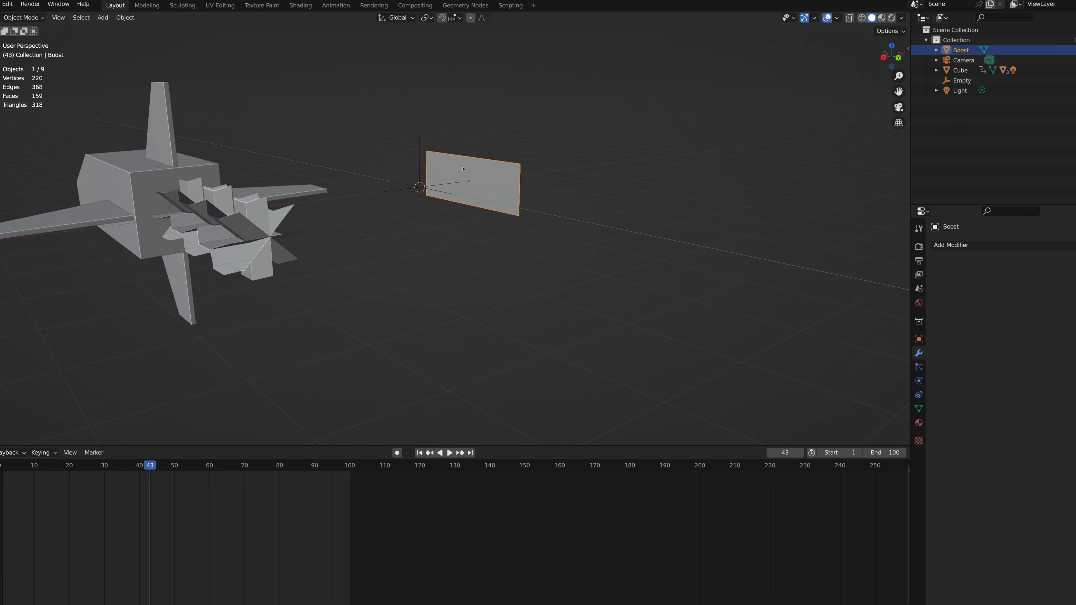
middle_click_drag(477, 163, 411, 176)
scroll(463, 169, "up", 2)
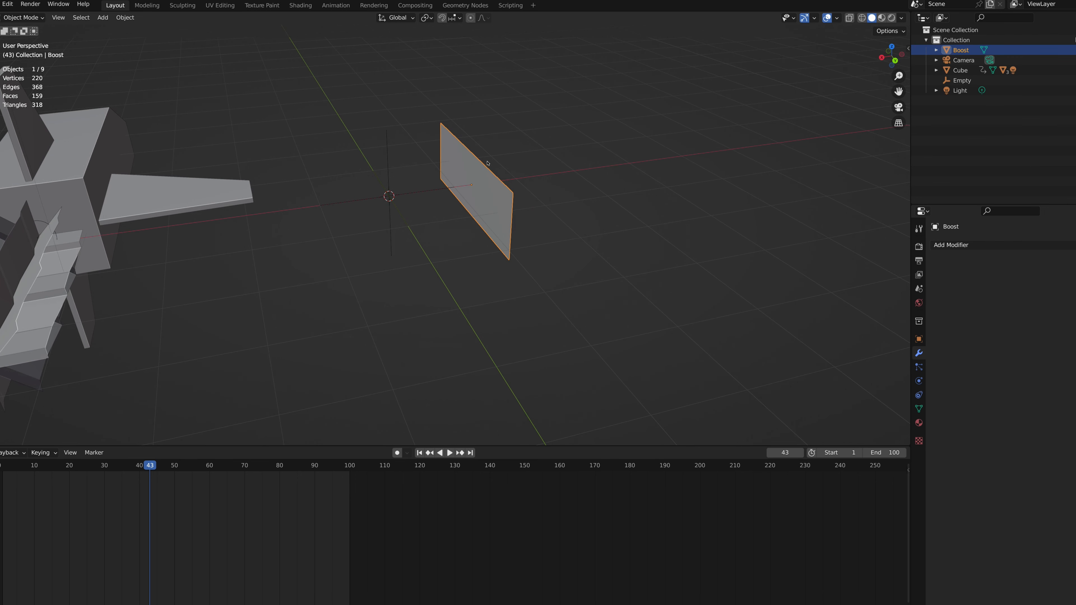
middle_click_drag(535, 162, 448, 181)
left_click(511, 181)
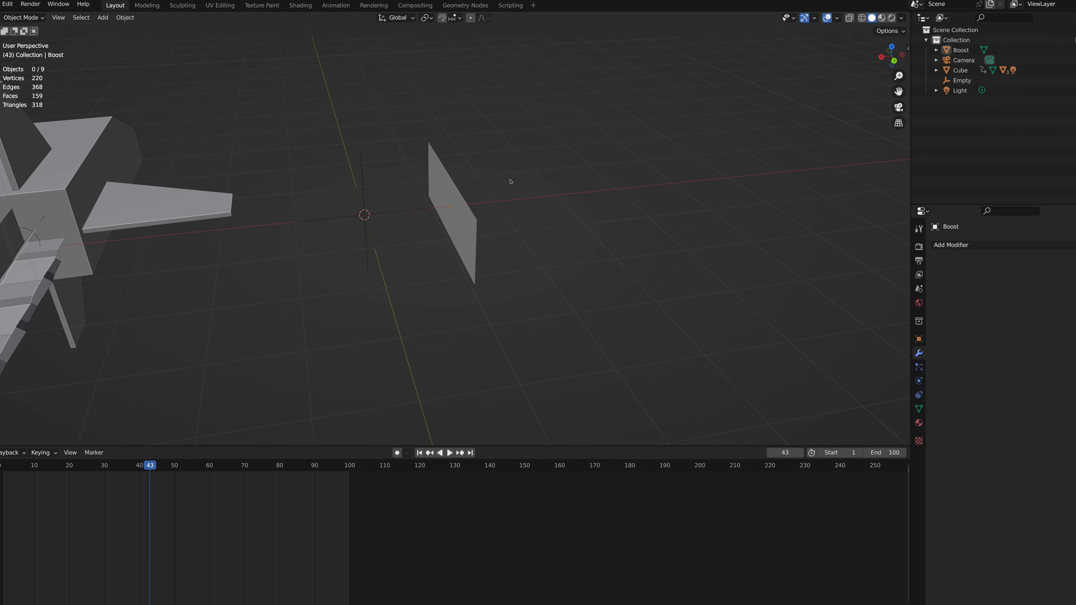
left_click(462, 198)
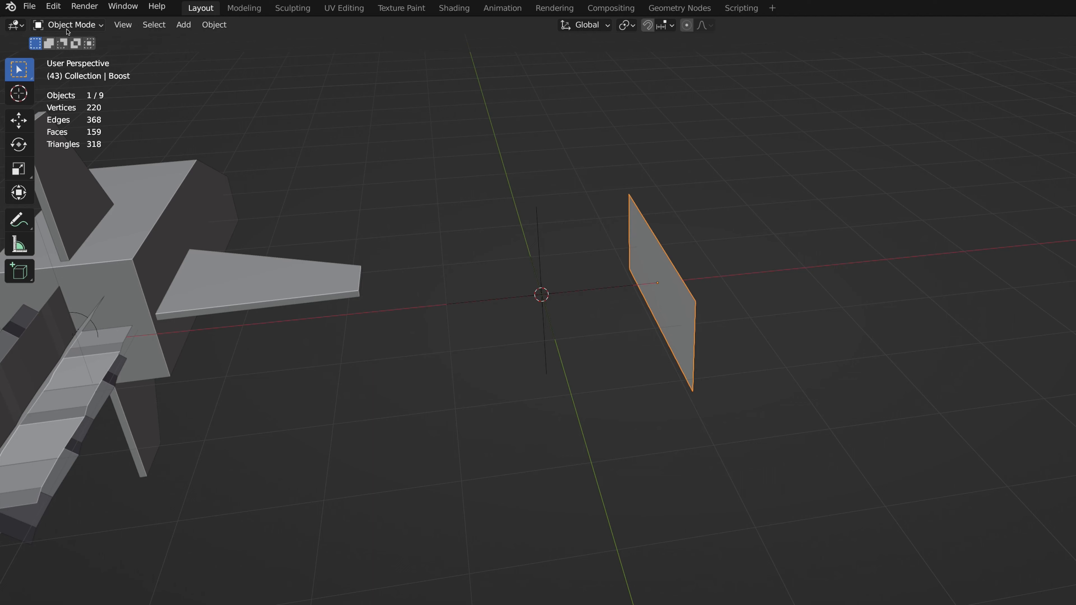
left_click(22, 17)
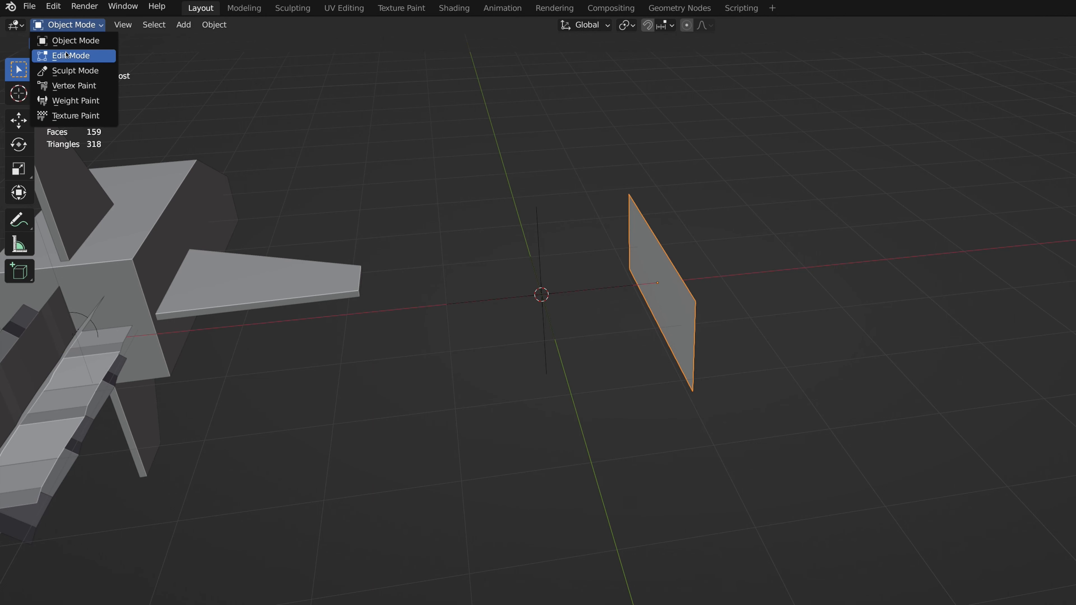
left_click(69, 55)
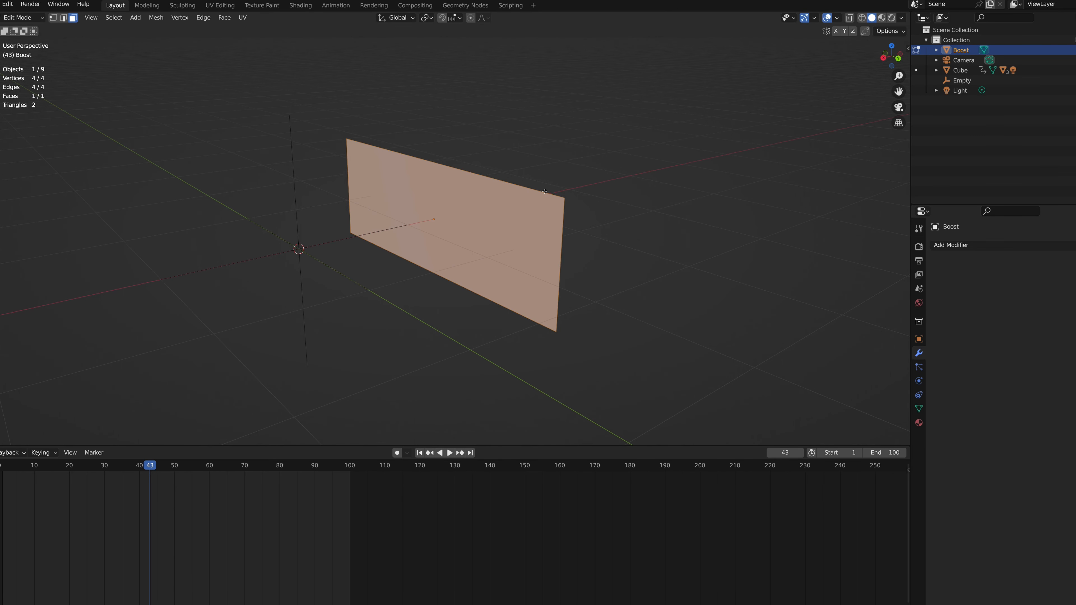
- Examine the undivided Boost plane from both sides
scroll(544, 191, "down", 1)
scroll(544, 191, "up", 1)
scroll(544, 192, "right", 10)
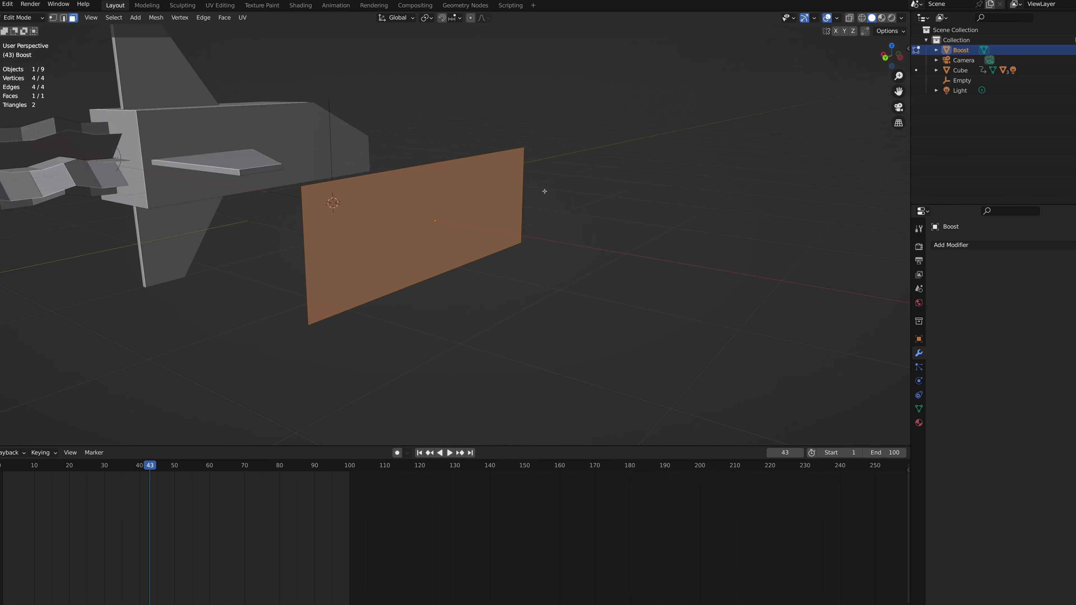
scroll(544, 191, "right", 2)
scroll(544, 191, "left", 10)
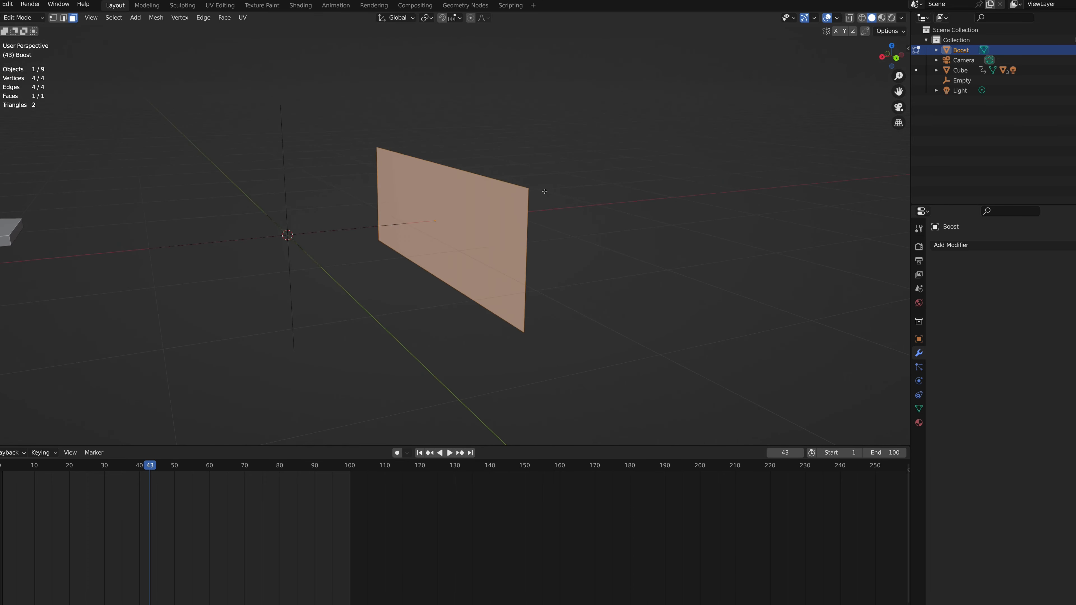
scroll(544, 191, "right", 15)
scroll(545, 191, "left", 15)
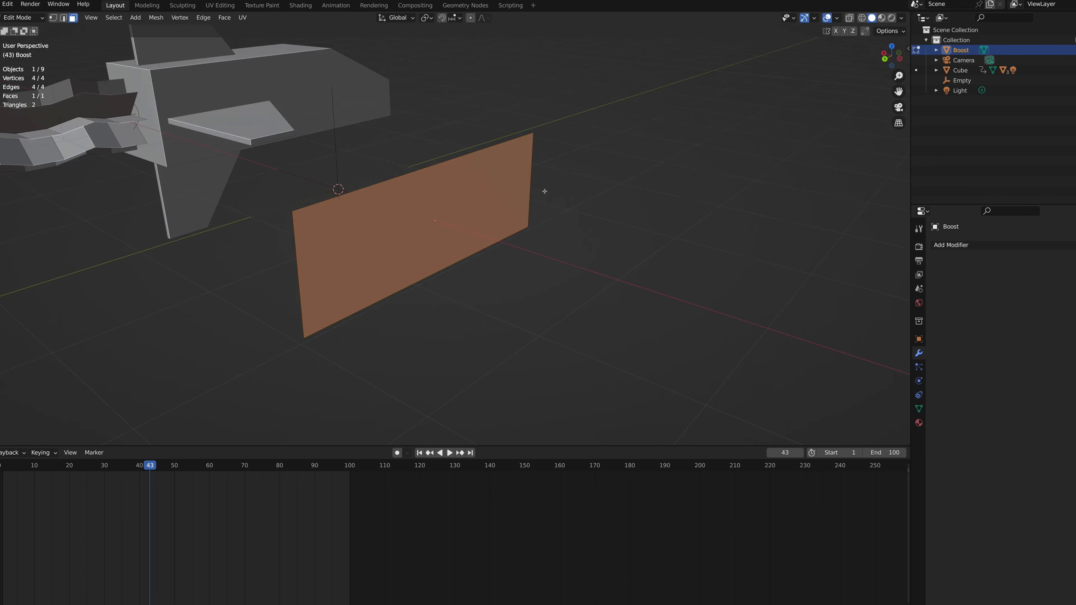
scroll(545, 192, "left", 3)
scroll(544, 191, "left", 2)
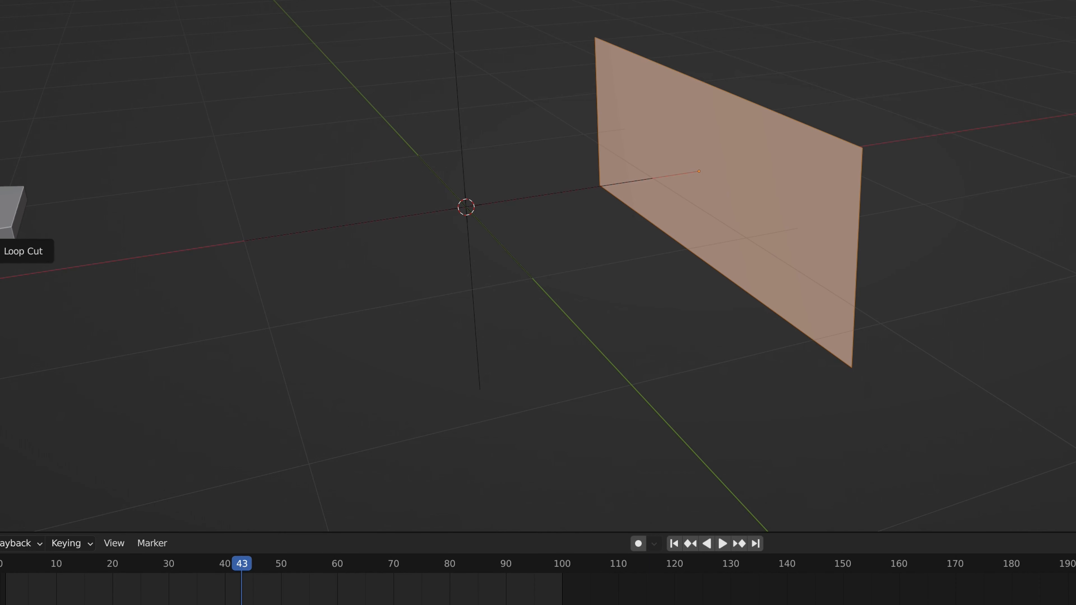
- Subdivide the Boost plane with vertical and horizontal loop cuts into a grid of eight columns by four rows
left_click(29, 250)
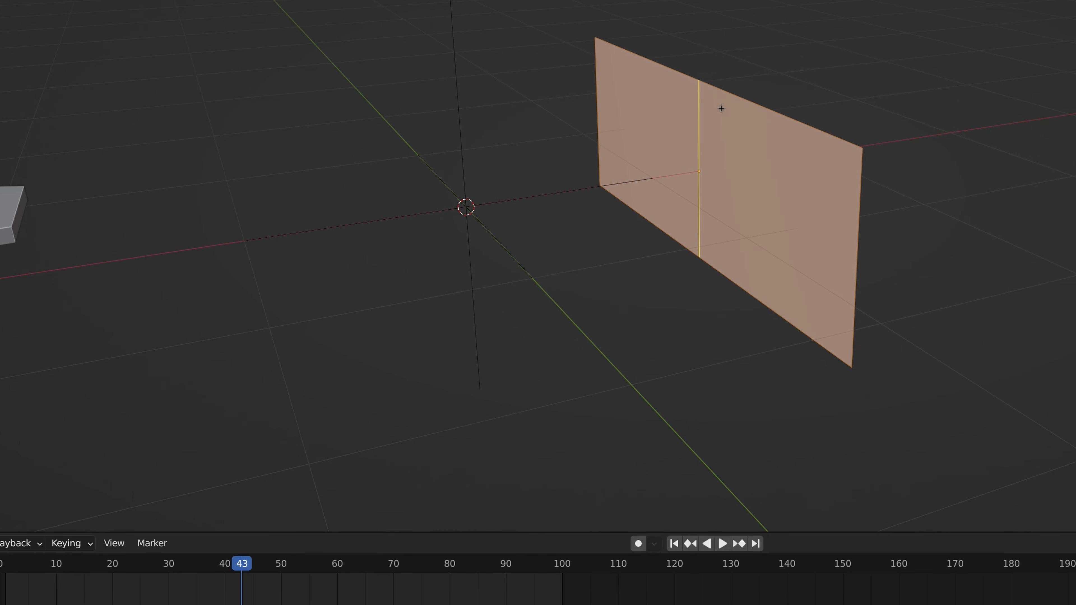
left_click(721, 109)
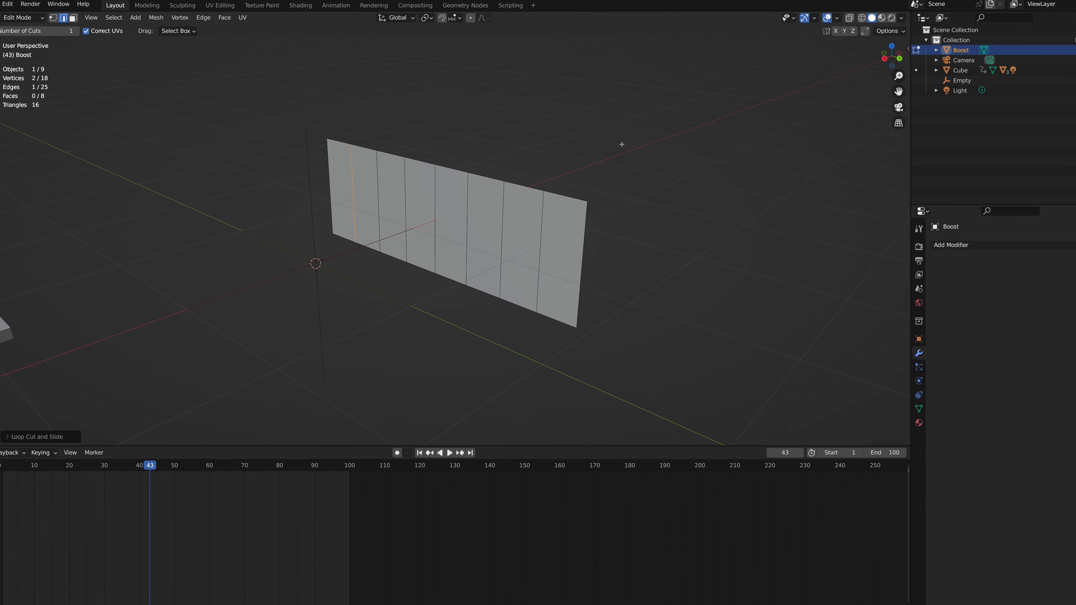
left_click(586, 236)
left_click(587, 232)
left_click(585, 290)
scroll(714, 171, "right", 10)
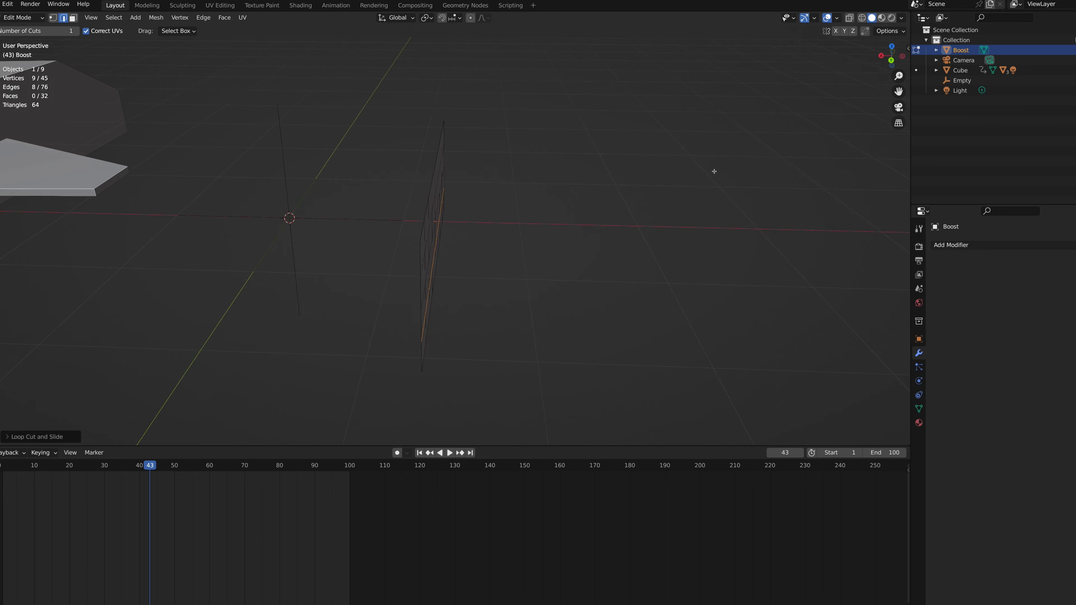
scroll(714, 171, "left", 10)
- Duplicate the Boost plane's entire mesh in place and rotate the copy 90° about the global Y axis to form a cross
left_click(104, 19)
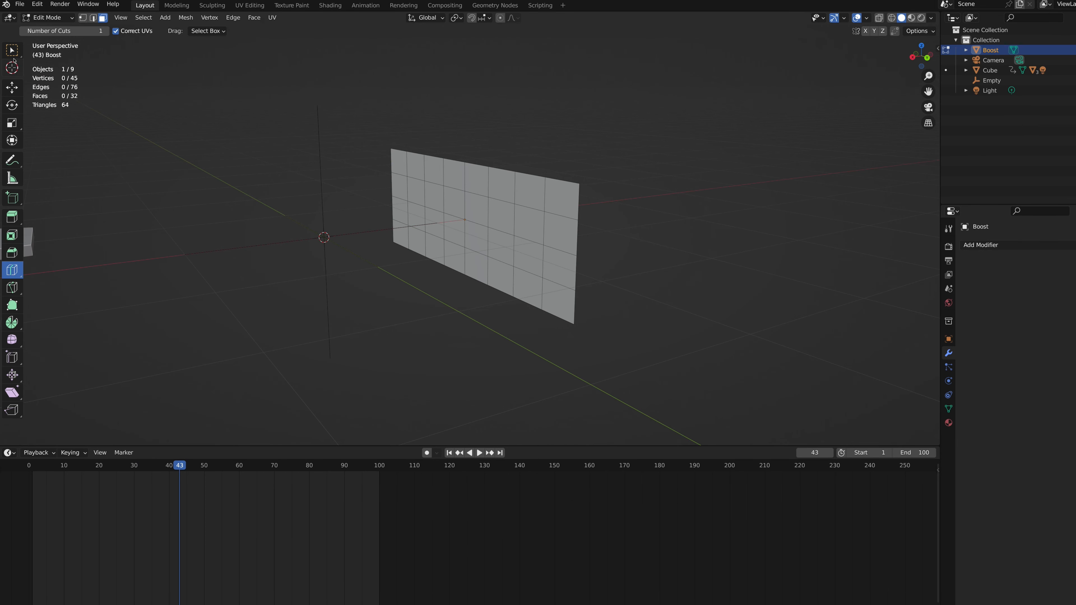
left_click(12, 50)
middle_click_drag(617, 143, 629, 154)
key("a")
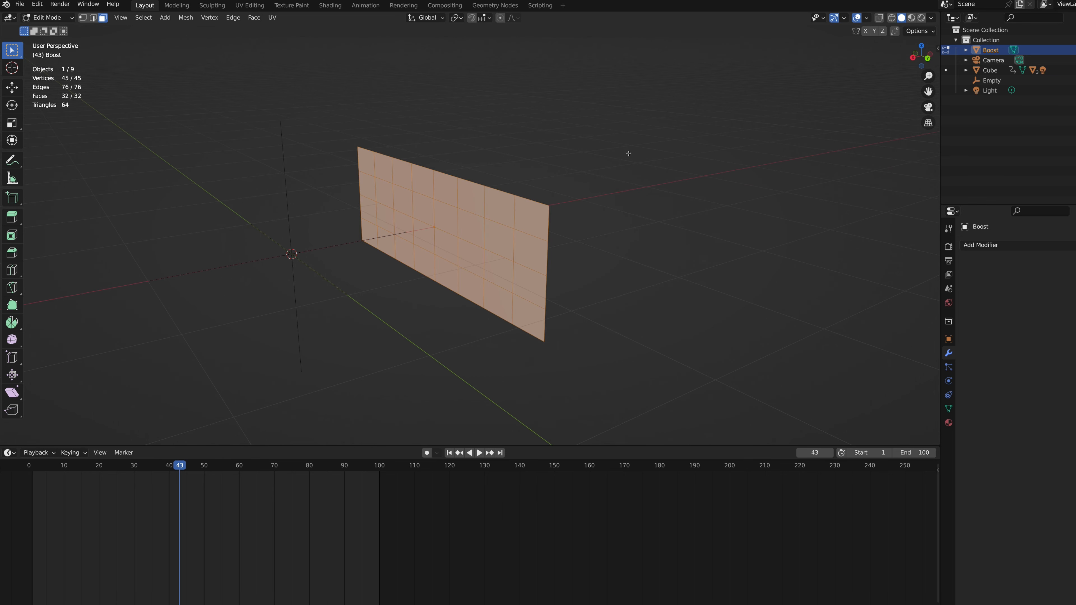
key("shift+d")
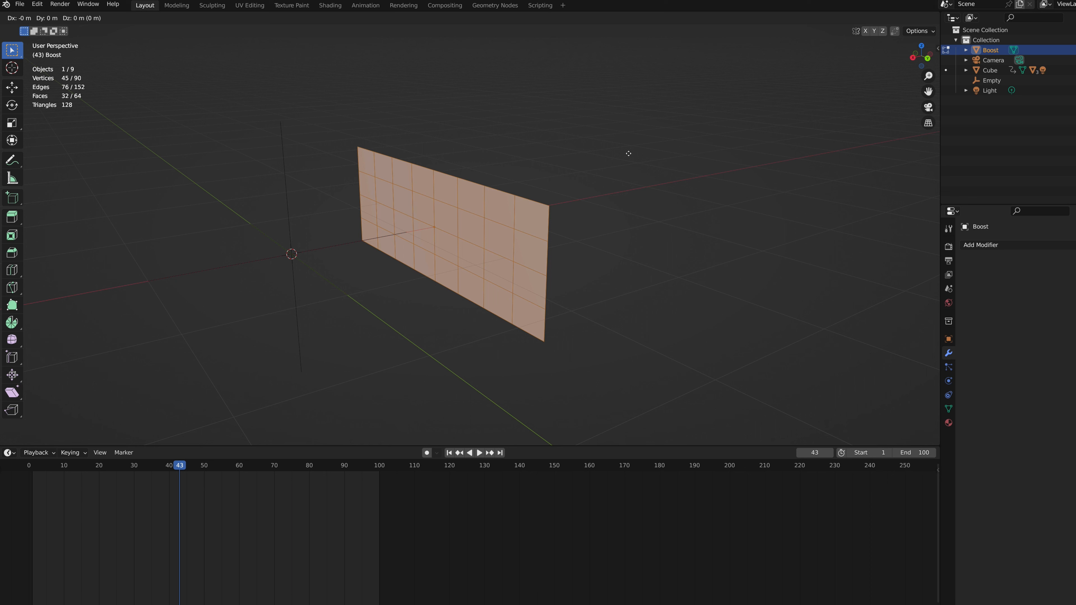
key("r")
type("y90")
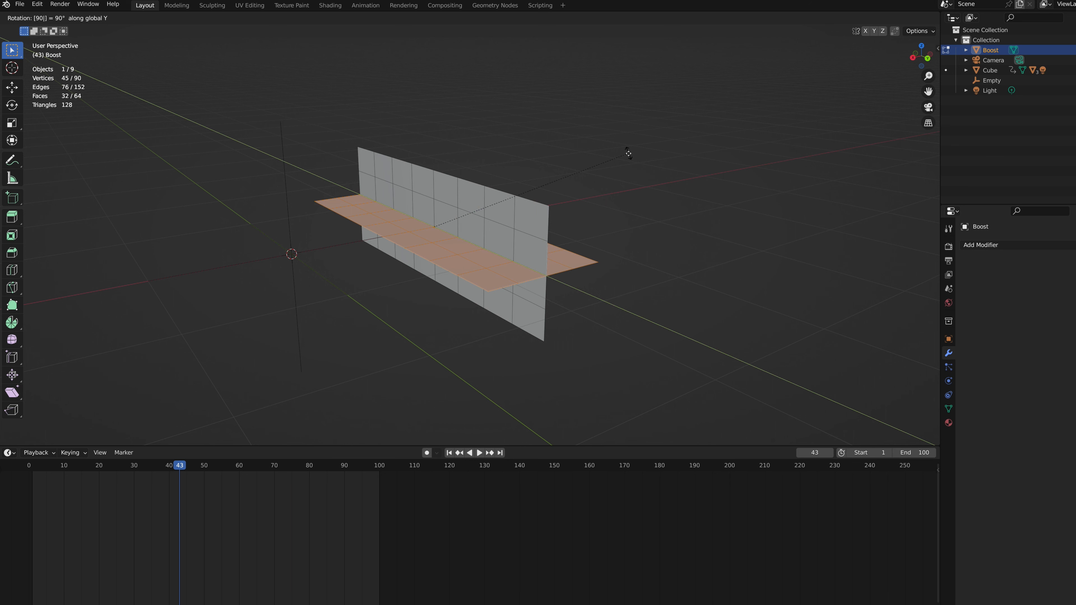
key("Return")
scroll(629, 153, "right", 10)
scroll(629, 154, "left", 8)
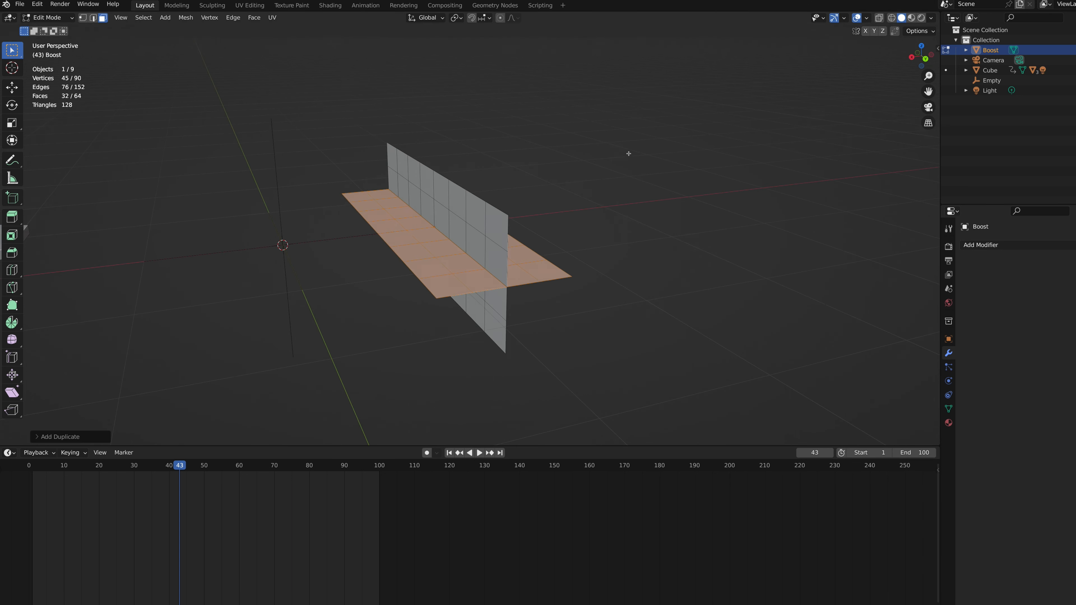
- Duplicate the selected horizontal plane in place and rotate the copy 45° about the global Y axis
scroll(629, 153, "down", 10)
scroll(628, 154, "up", 10)
scroll(629, 154, "right", 10)
scroll(628, 153, "left", 10)
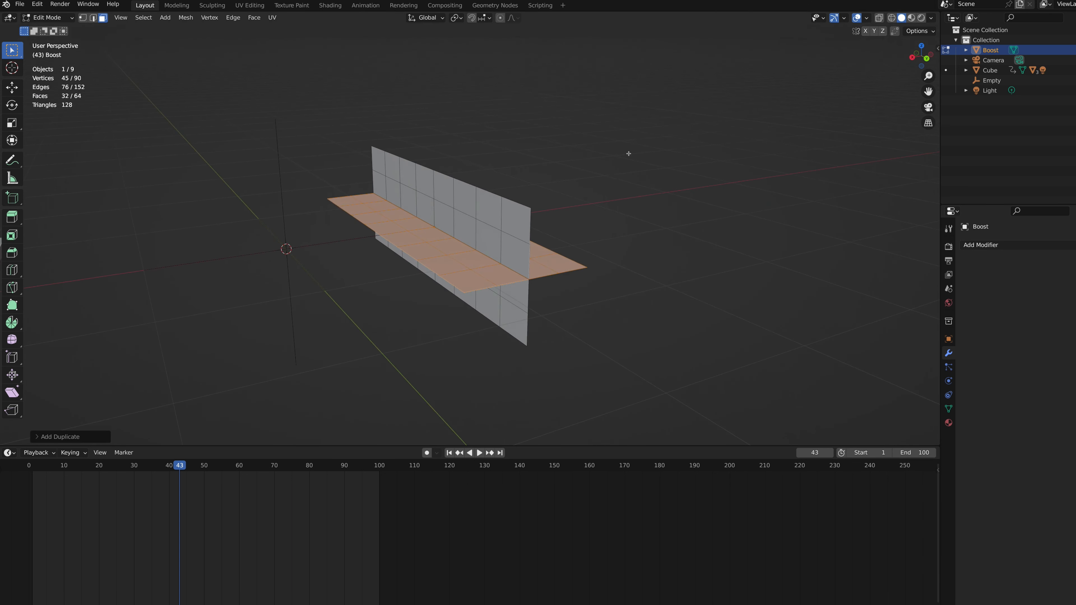
scroll(628, 153, "right", 10)
scroll(629, 153, "down", 8)
scroll(628, 153, "left", 5)
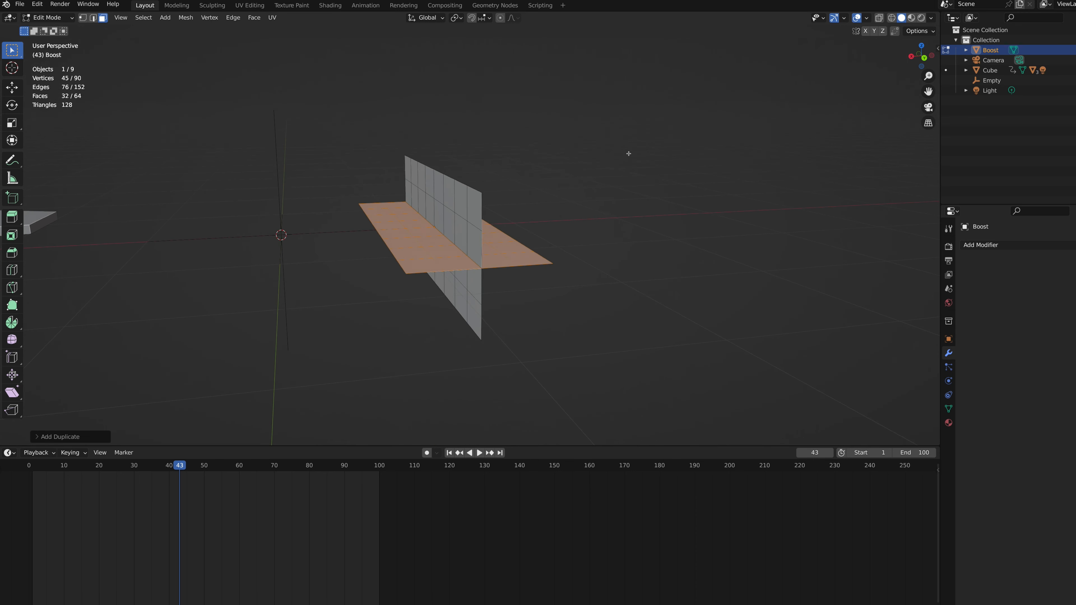
scroll(629, 154, "up", 4)
key("shift+d")
type("r")
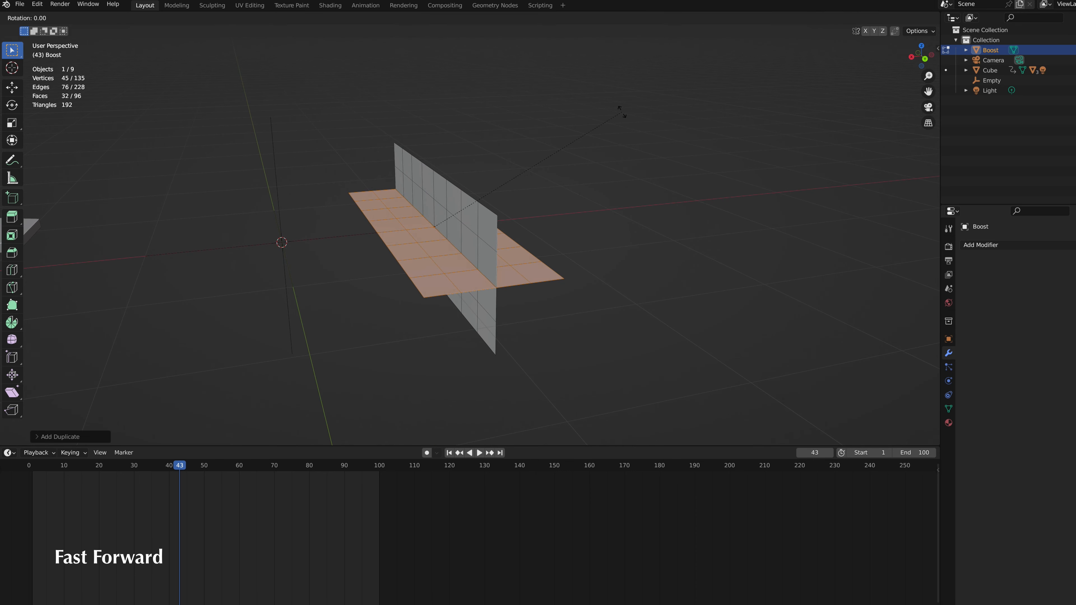
type("y45")
key("Return")
scroll(622, 112, "right", 3)
scroll(621, 112, "left", 8)
scroll(622, 112, "down", 4)
scroll(622, 112, "right", 10)
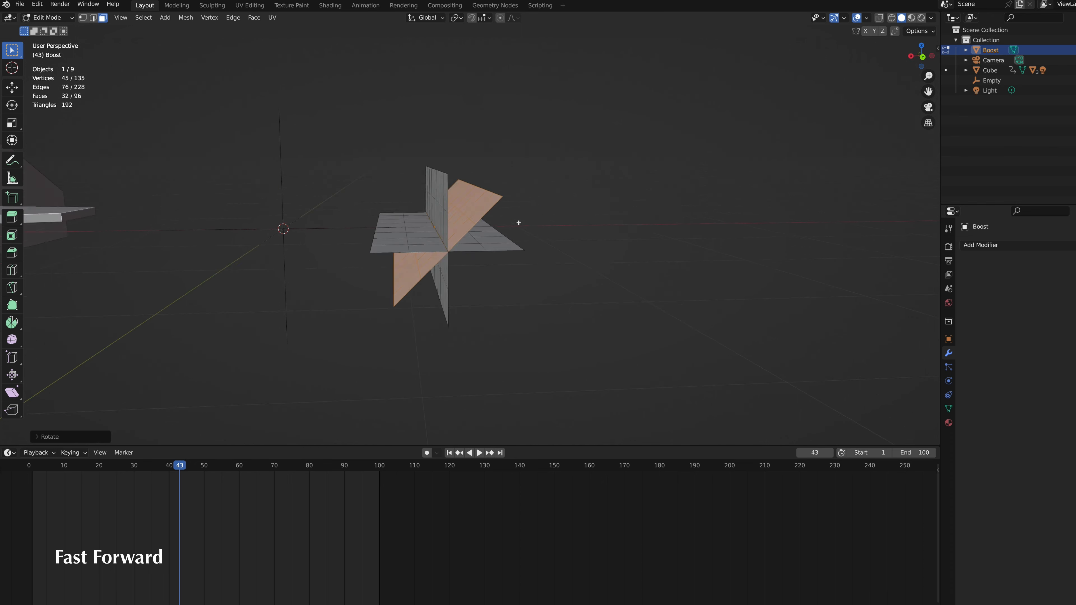
- Duplicate the 45° plane in place and rotate the copy 90° about the global Y axis to complete the star-shaped cross-section
scroll(688, 203, "right", 3)
key("shift+d")
type("ry90")
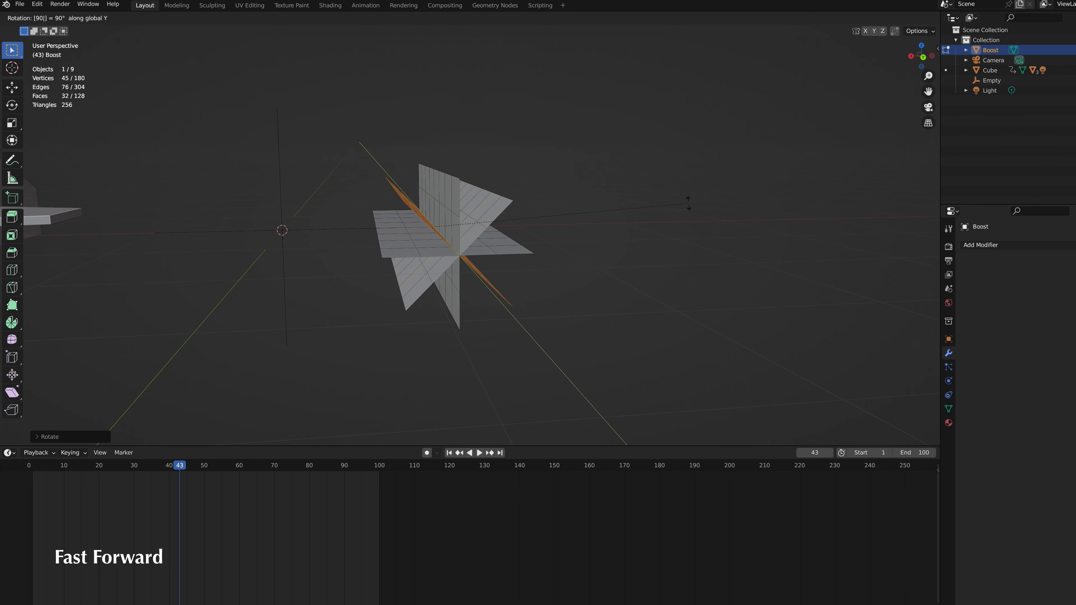
key("Return")
scroll(688, 204, "right", 6)
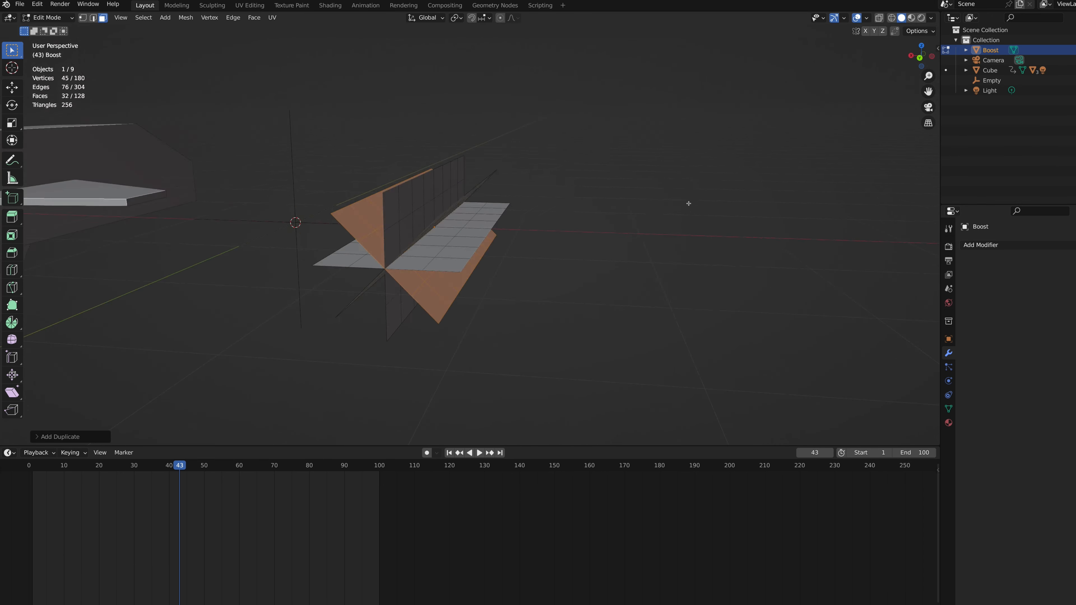
scroll(688, 204, "right", 10)
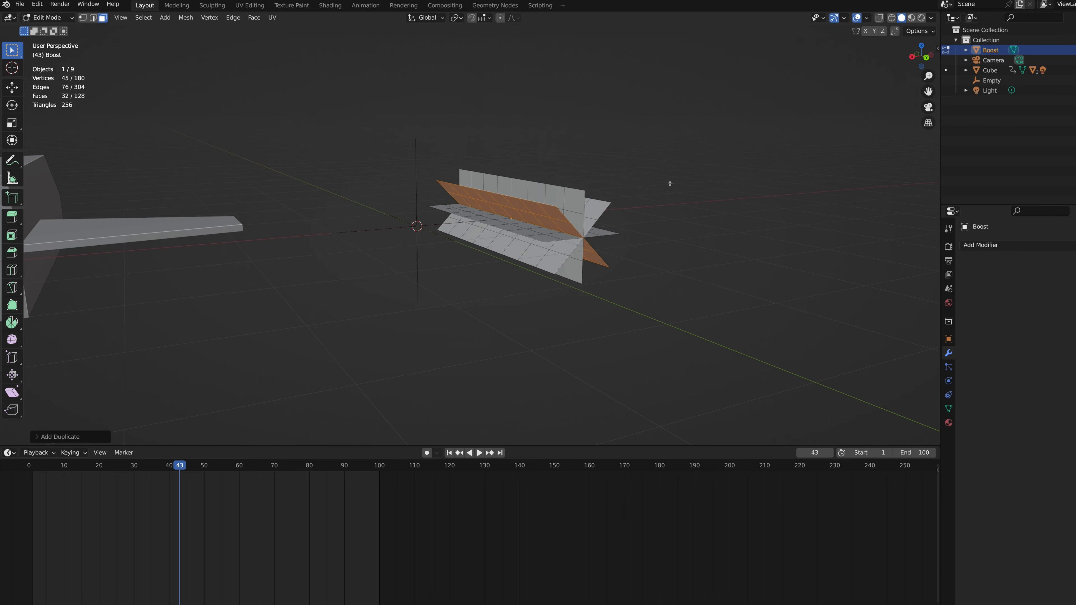
- Leave Edit Mode and inspect the crossed-plane flame in rendered shading, comparing it with the ship's existing flame
key("Tab")
left_click(921, 18)
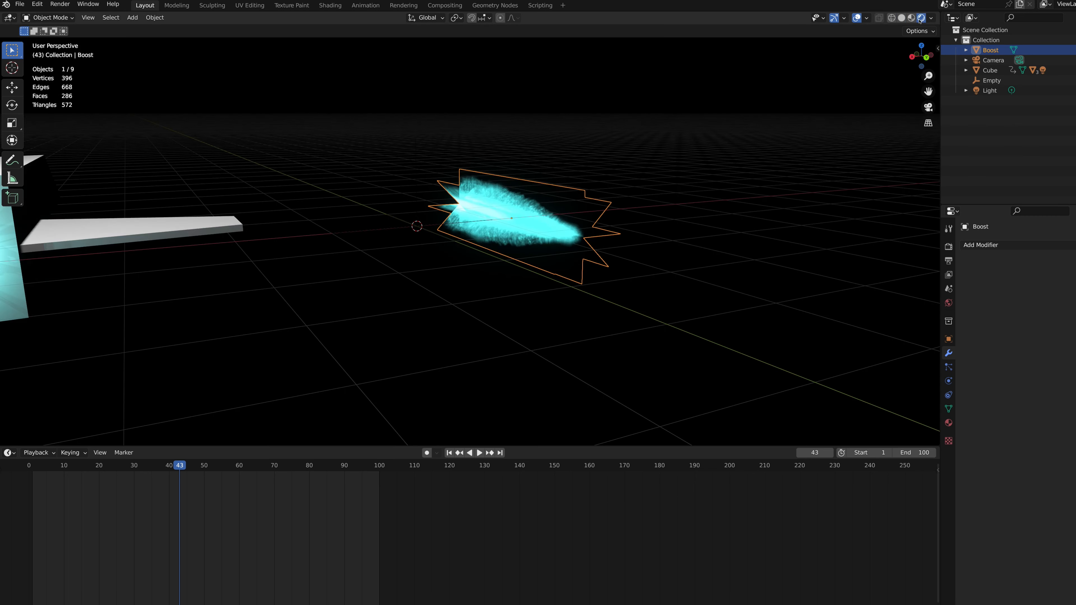
scroll(579, 206, "right", 10)
scroll(580, 206, "left", 3)
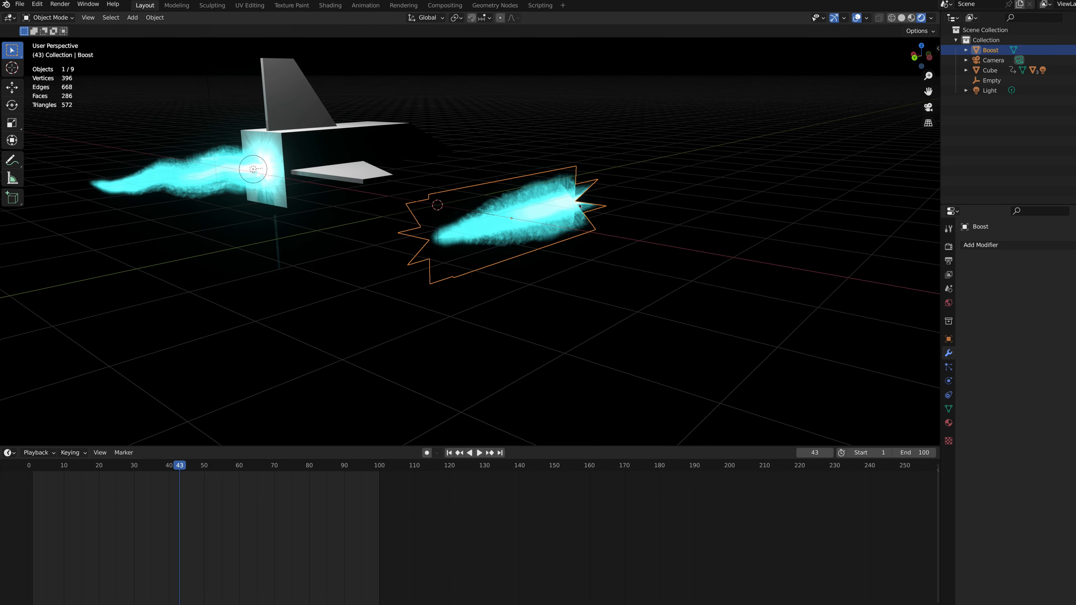
scroll(580, 206, "right", 3)
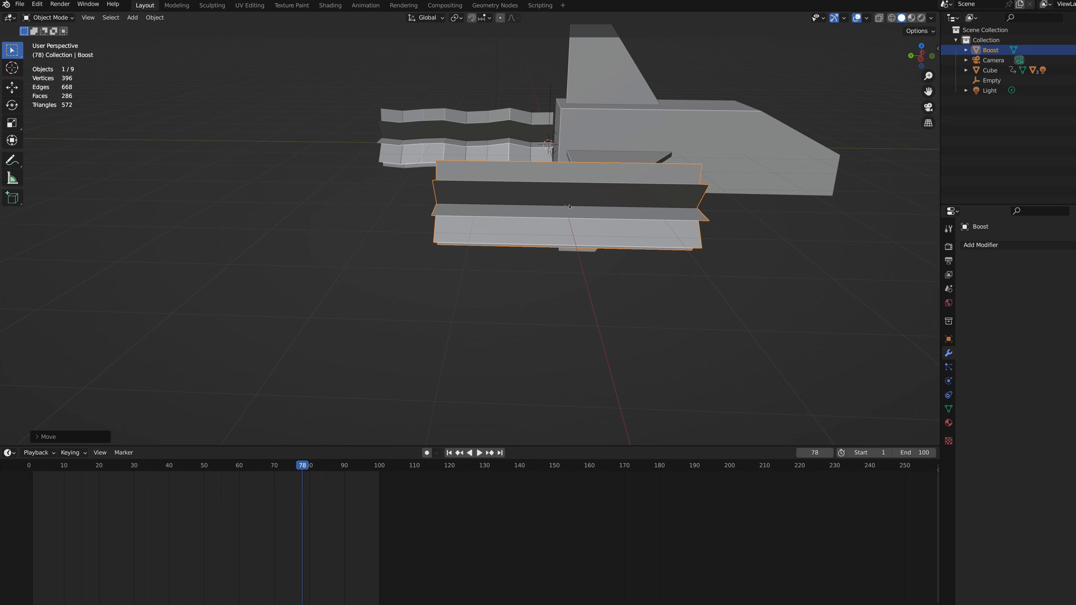
- Move the entire Boost mesh along the global Y axis in Edit Mode so the object's origin sits at the flame's base end
scroll(569, 207, "right", 4)
scroll(569, 207, "left", 20)
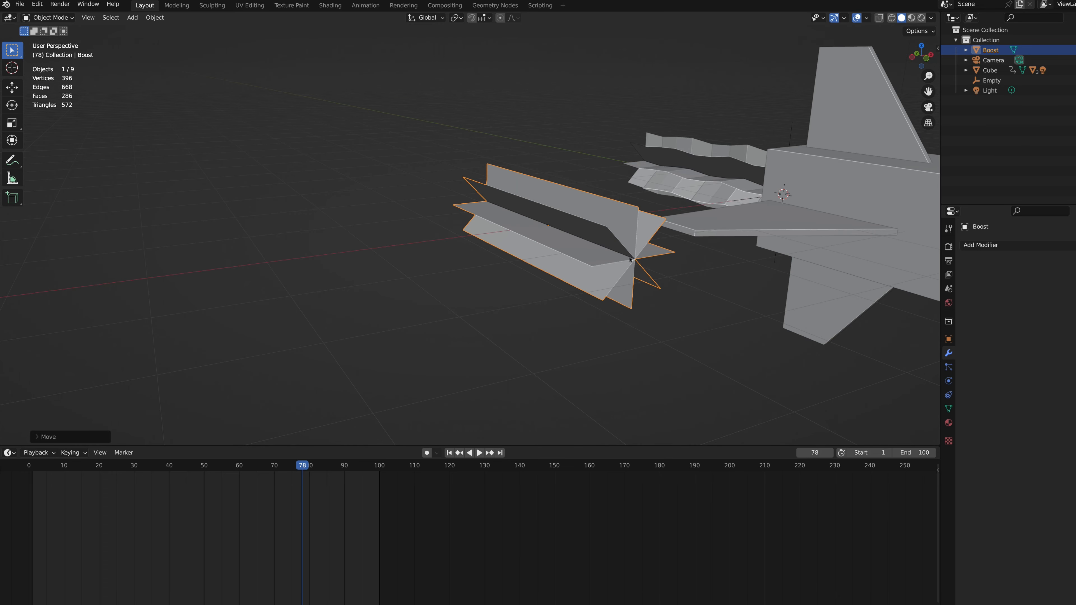
scroll(630, 260, "left", 10)
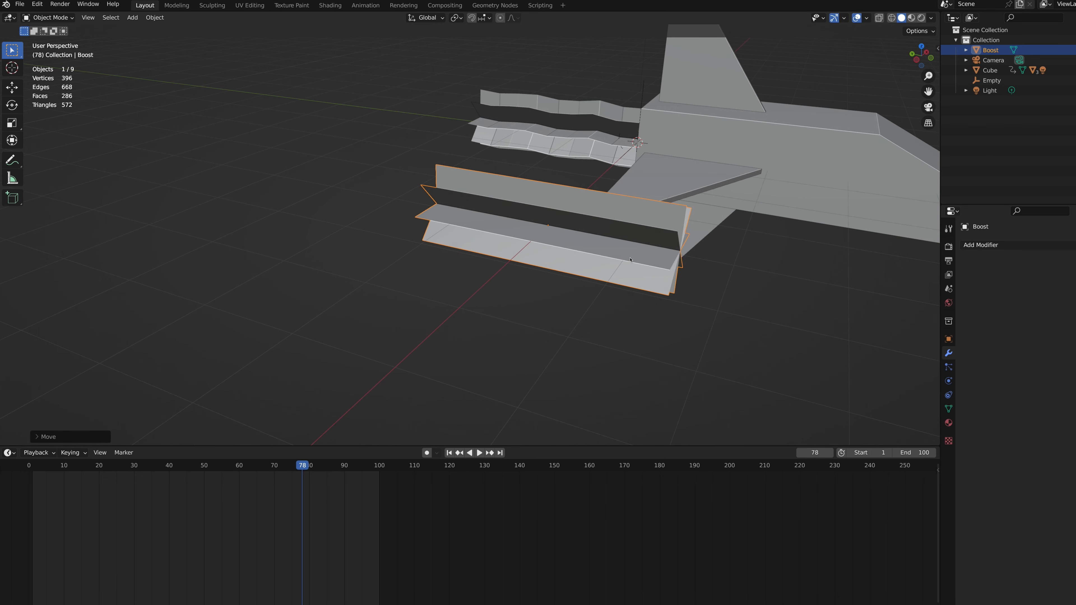
key("Tab")
key("a")
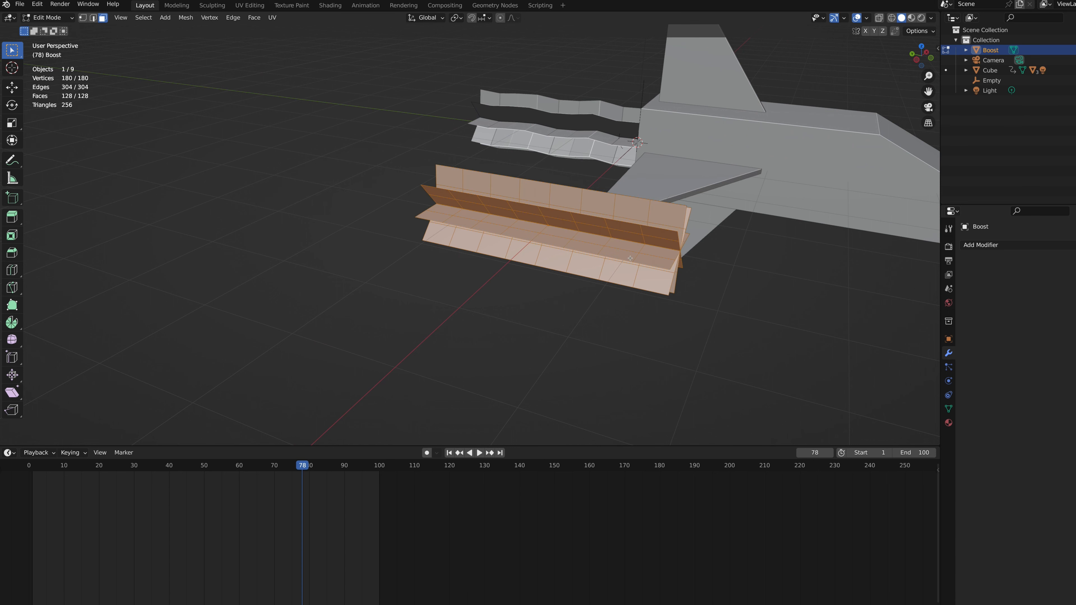
scroll(630, 258, "left", 8)
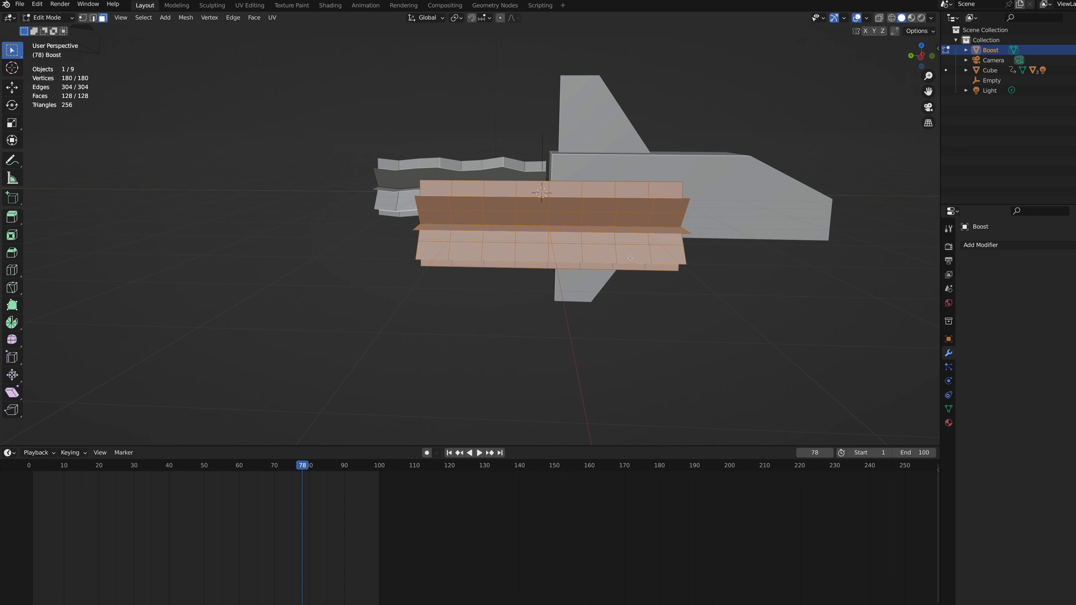
key("g")
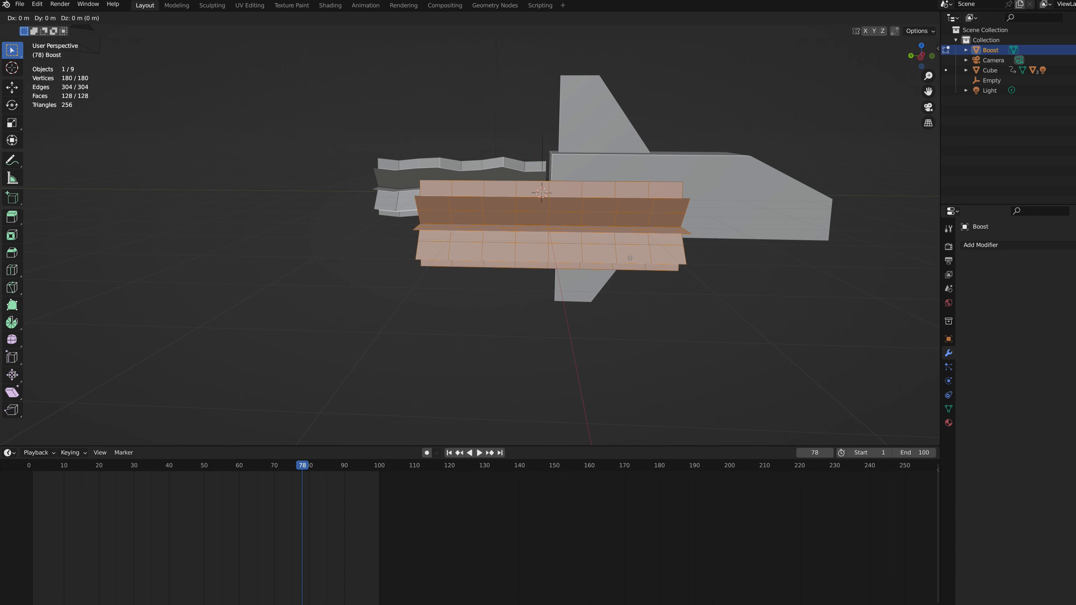
key("y")
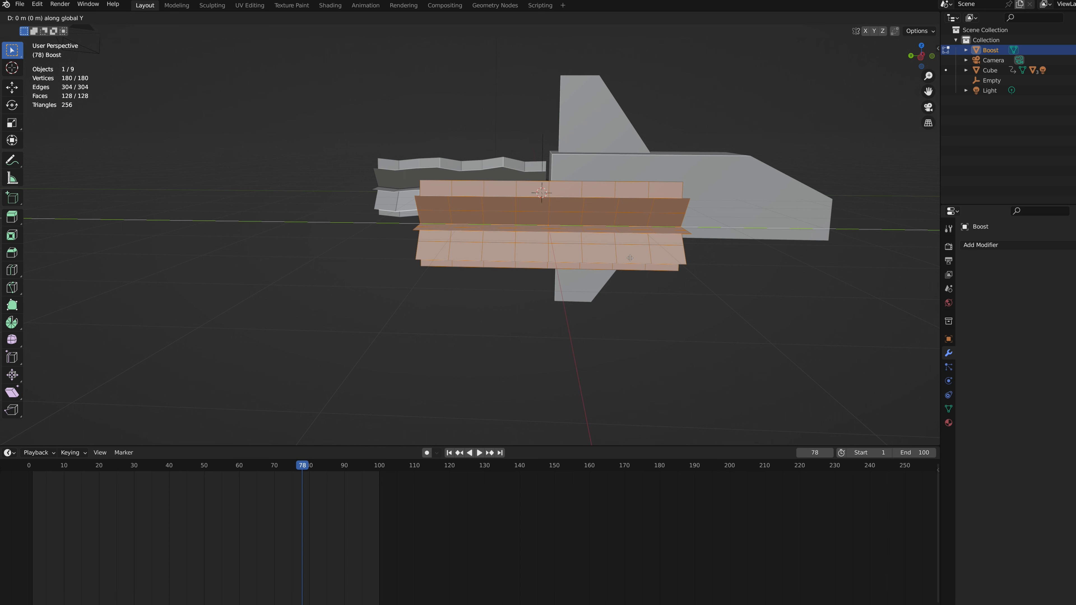
left_click(503, 270)
middle_click_drag(557, 202, 558, 202)
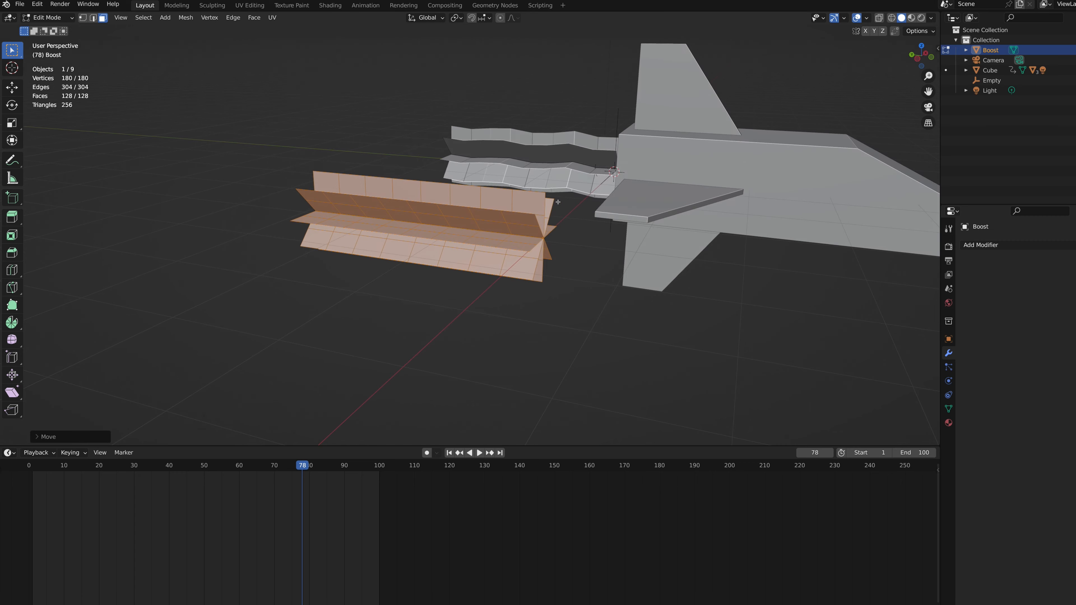
key("Tab")
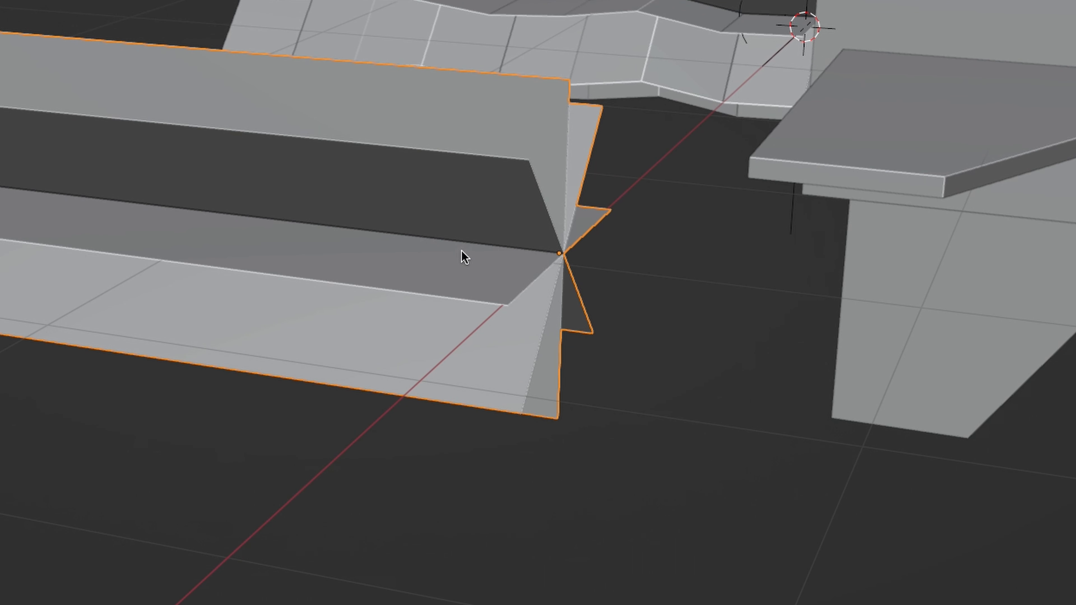
key("r")
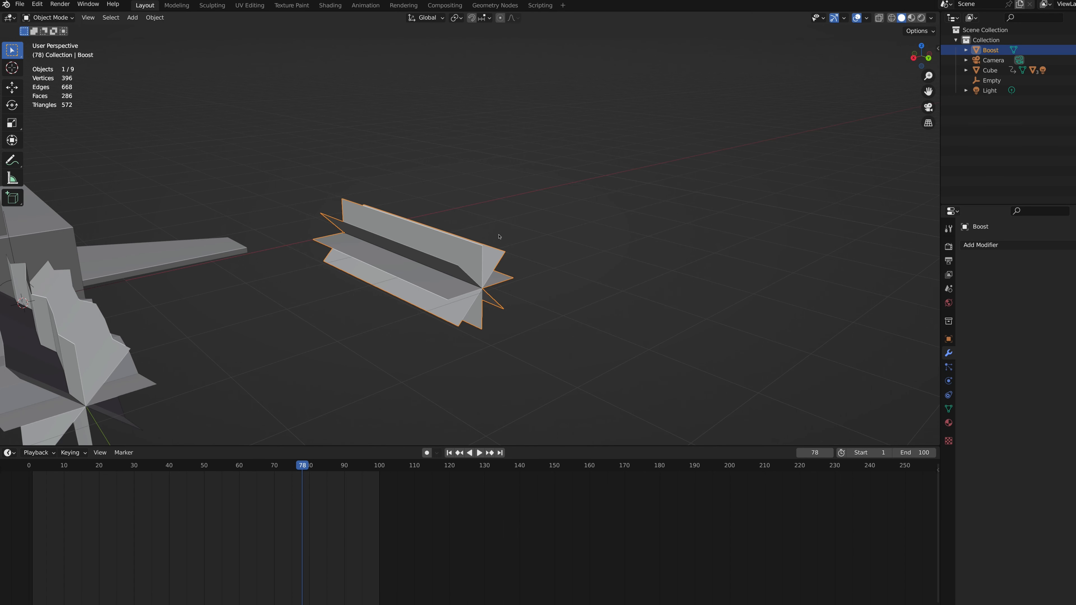
- Enlarge the 3D viewport by shrinking the timeline, and add a Wave modifier to the Boost object
left_click(547, 423)
left_click_drag(545, 445, 546, 500)
left_click(442, 324)
middle_click_drag(442, 325, 567, 227)
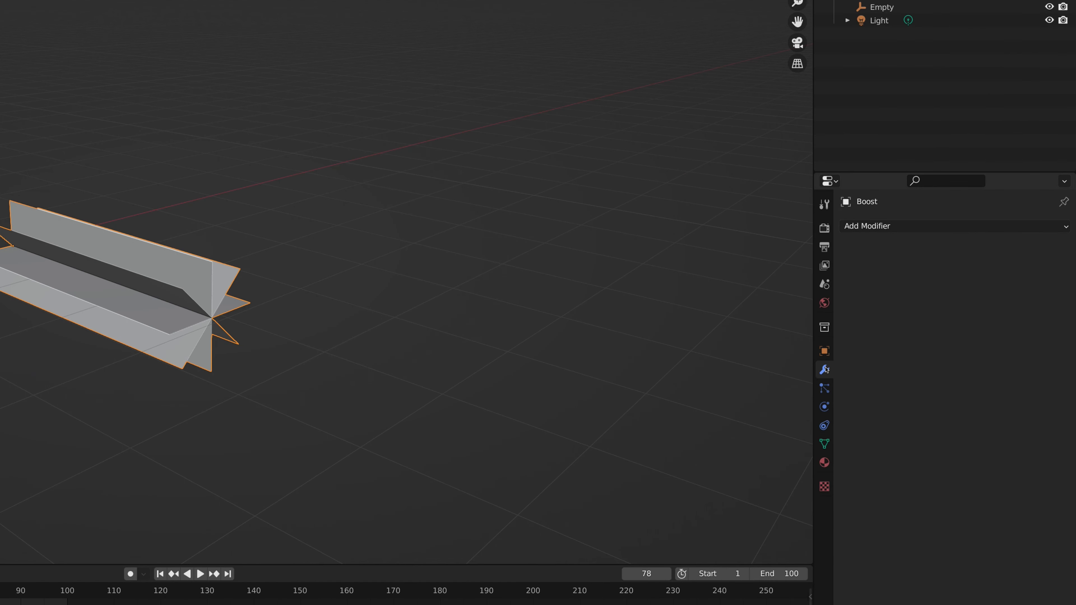
left_click(910, 226)
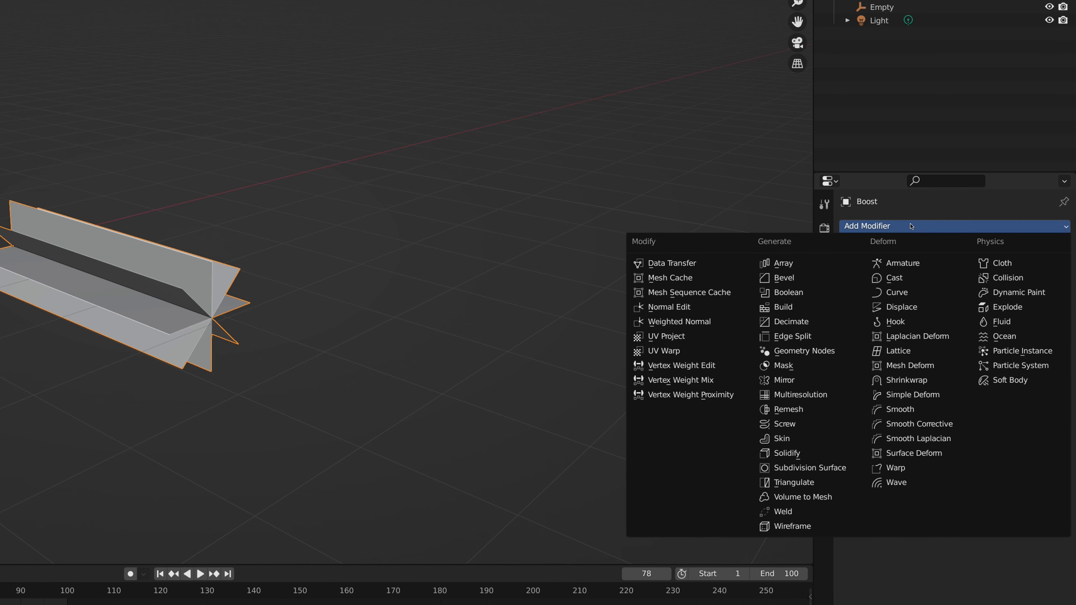
left_click(881, 480)
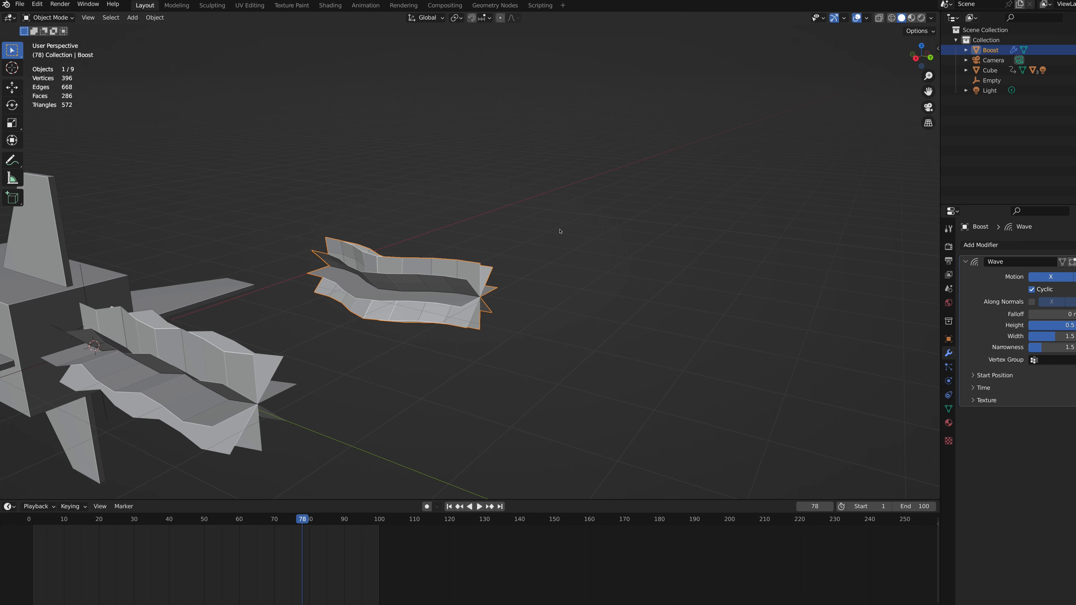
- Play the animation to examine how the Wave modifier moves the Boost flame with its default settings
key("space")
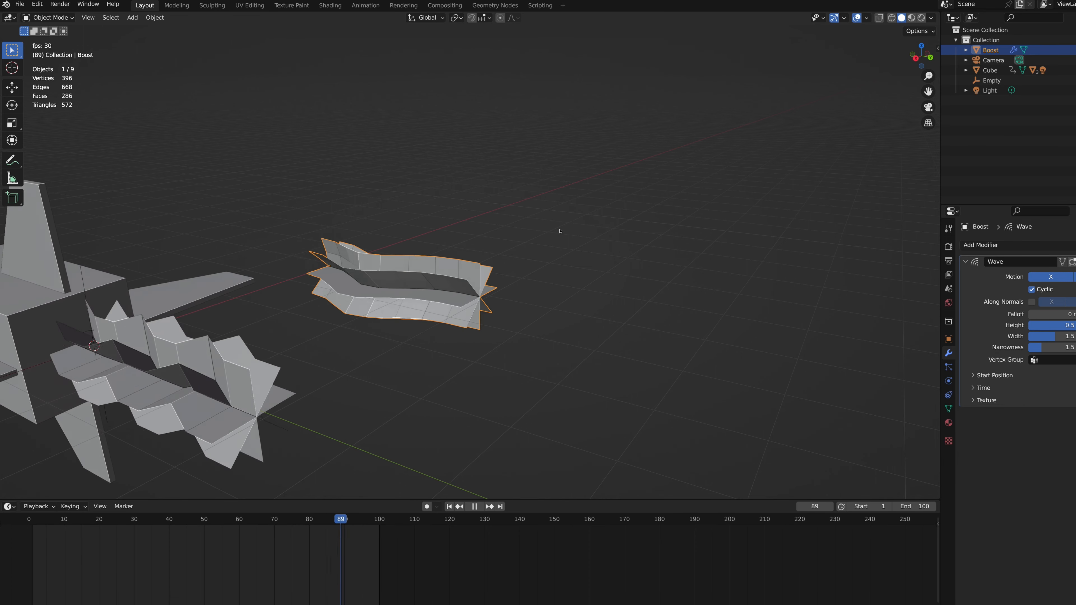
key("space")
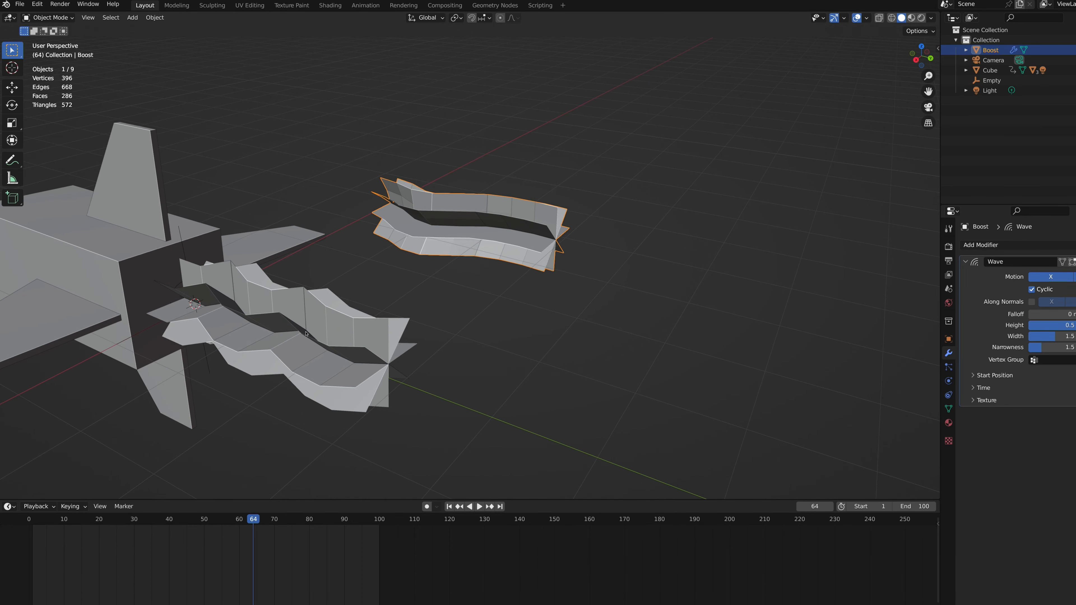
left_click(306, 333)
key("space")
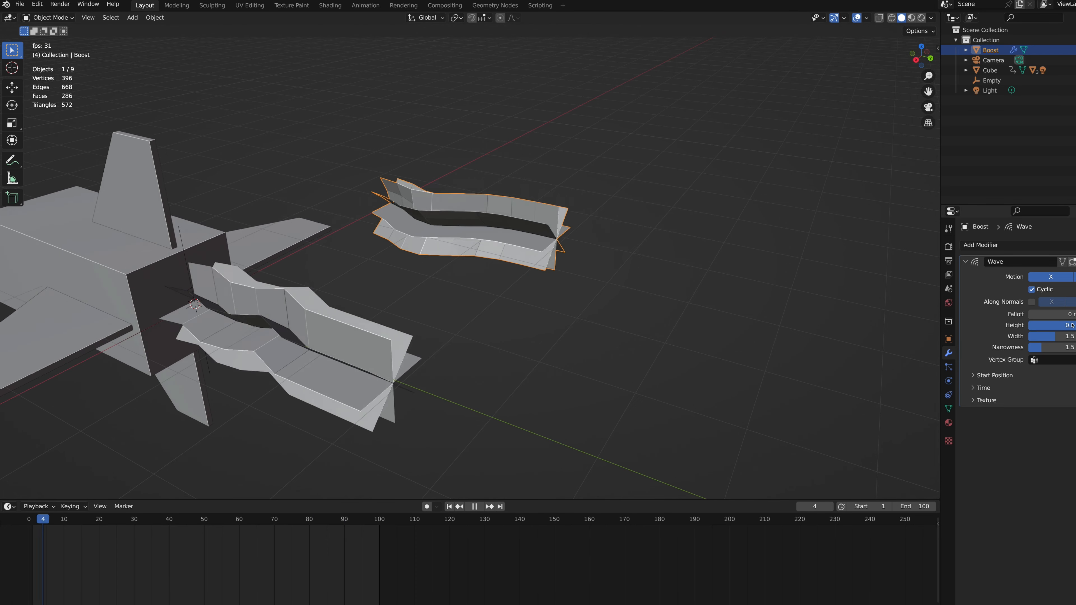
- Set the Boost flame's Wave modifier height to -0.29 m, width to 0.62 m and speed to 0.39
left_click_drag(1071, 325, 1054, 325)
left_click_drag(1065, 336, 1052, 336)
left_click_drag(987, 348, 984, 349)
left_click(866, 403)
left_click(867, 474)
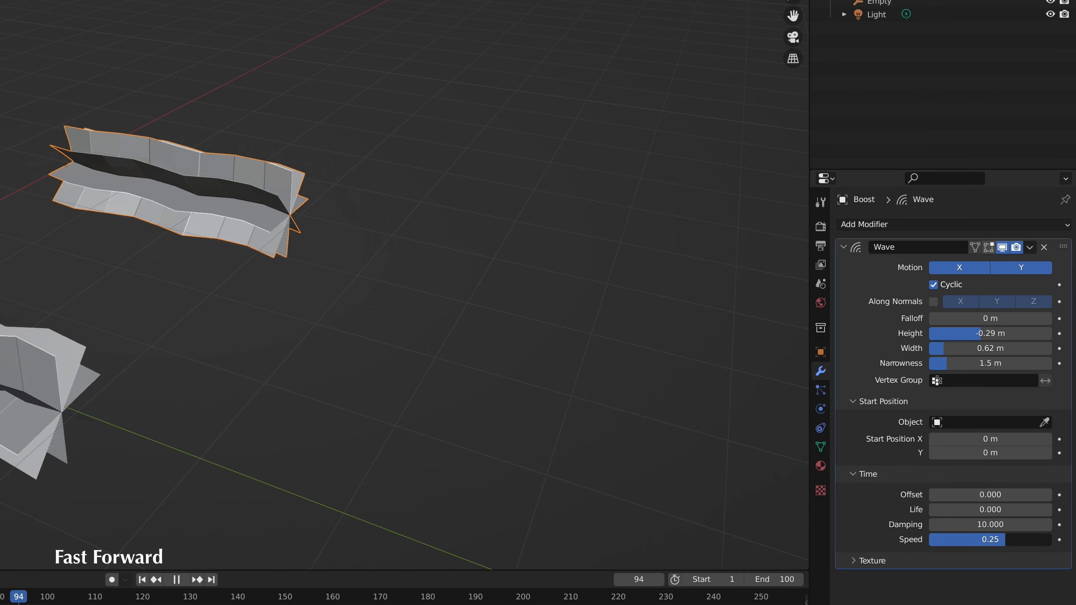
left_click_drag(974, 540, 981, 540)
- Select the flame already attached to the ship and compare its Wave modifier settings and motion with the new flame
middle_click_drag(506, 428, 502, 384)
left_click(79, 283)
left_click(144, 204)
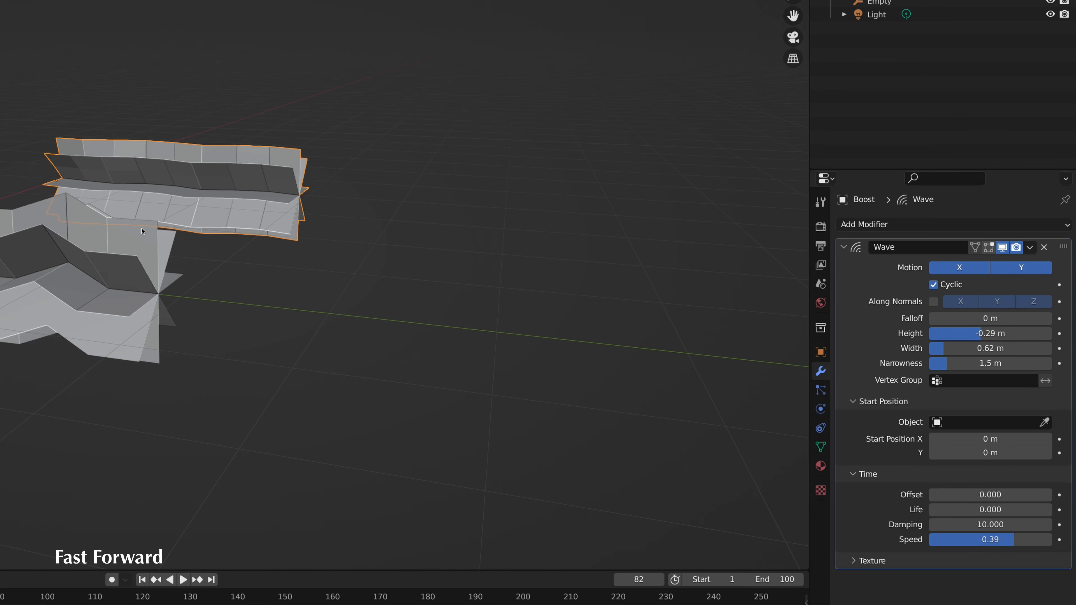
left_click(138, 250)
left_click_drag(991, 363, 948, 363)
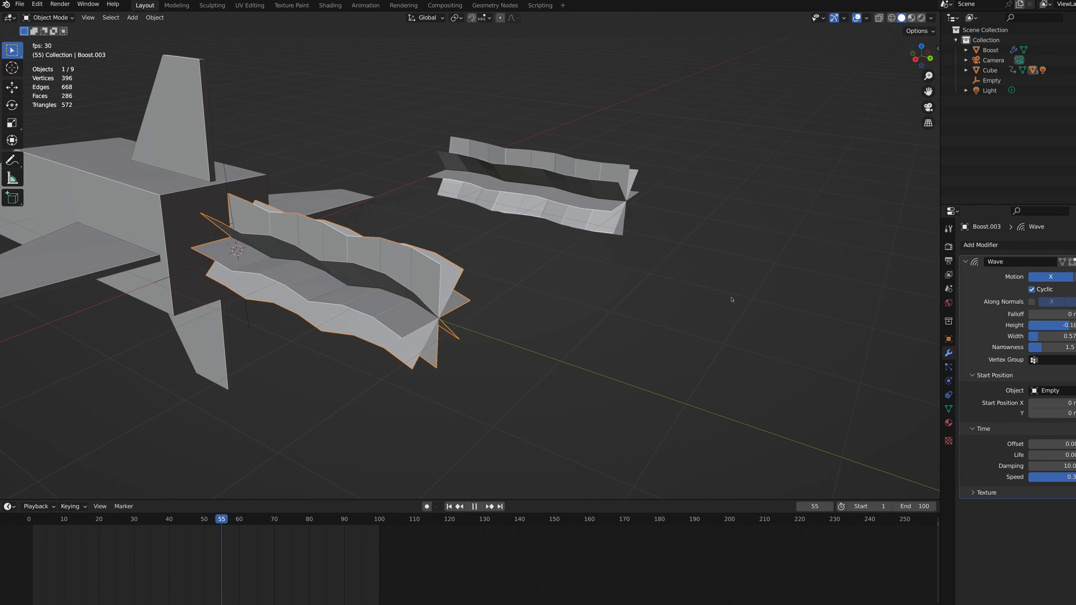
key("space")
middle_click_drag(733, 300, 779, 311)
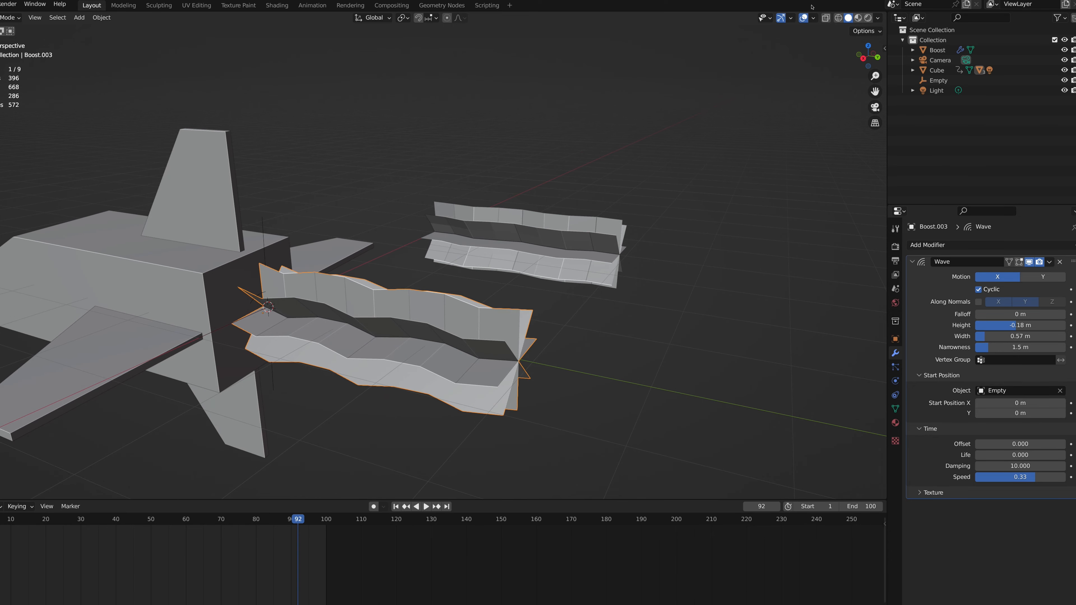
- Play the animation in rendered shading and examine the waving flames from several angles
left_click(867, 17)
key("space")
middle_click_drag(439, 341, 452, 341)
middle_click_drag(185, 447, 192, 416)
middle_click_drag(237, 447, 186, 458)
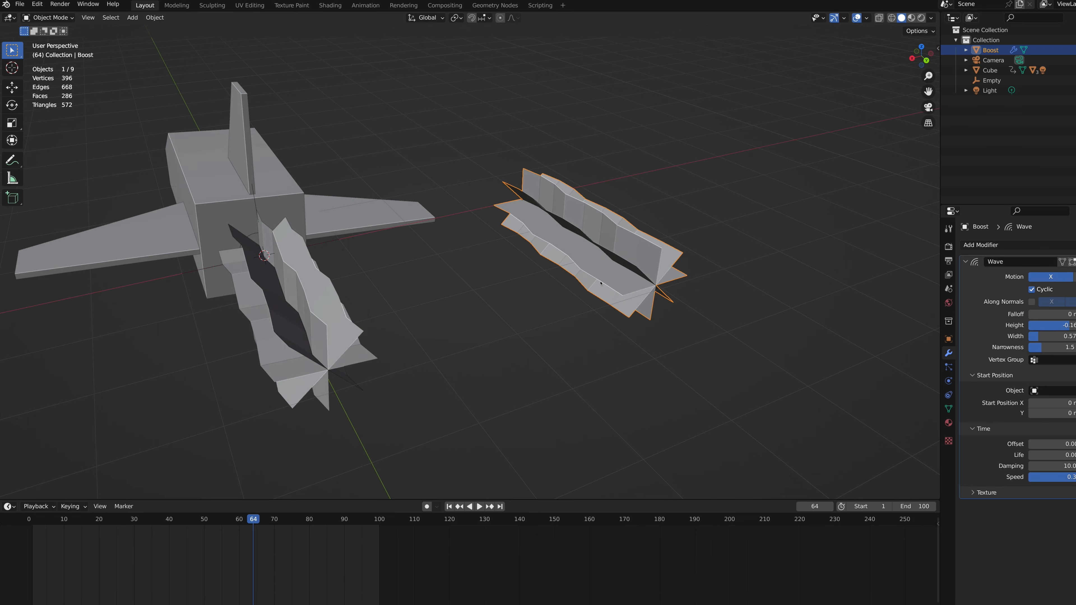
- Move the Boost flame along the global X axis, farther away from the ship
middle_click_drag(600, 283, 511, 282)
key("g")
key("x")
left_click(851, 331)
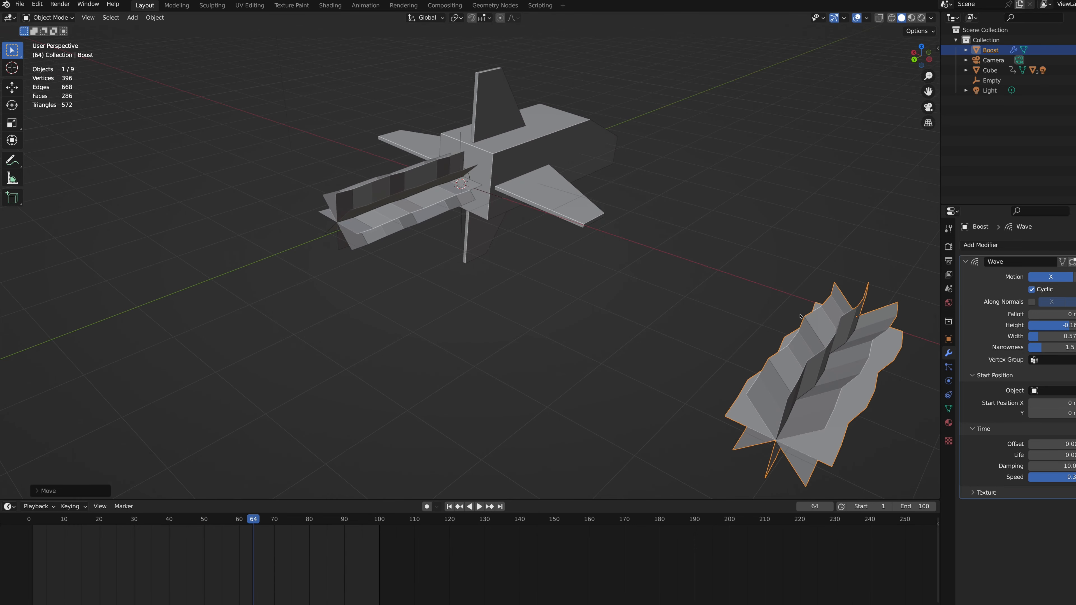
middle_click_drag(881, 322, 718, 284, "shift")
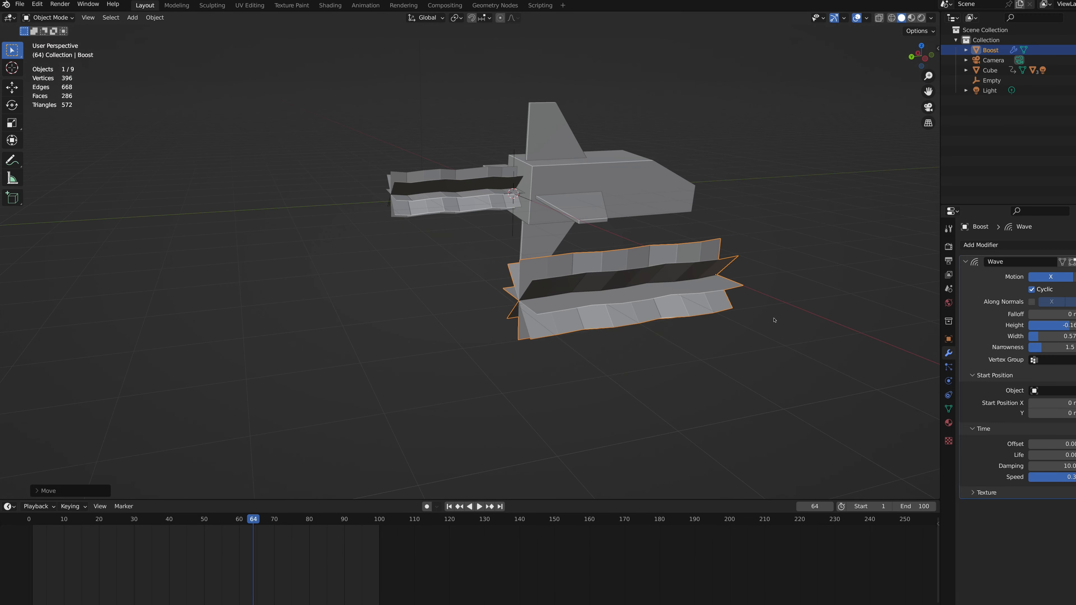
- Add a cube mesh and move it along the global X axis over to the separate Boost flame
key("shift+a")
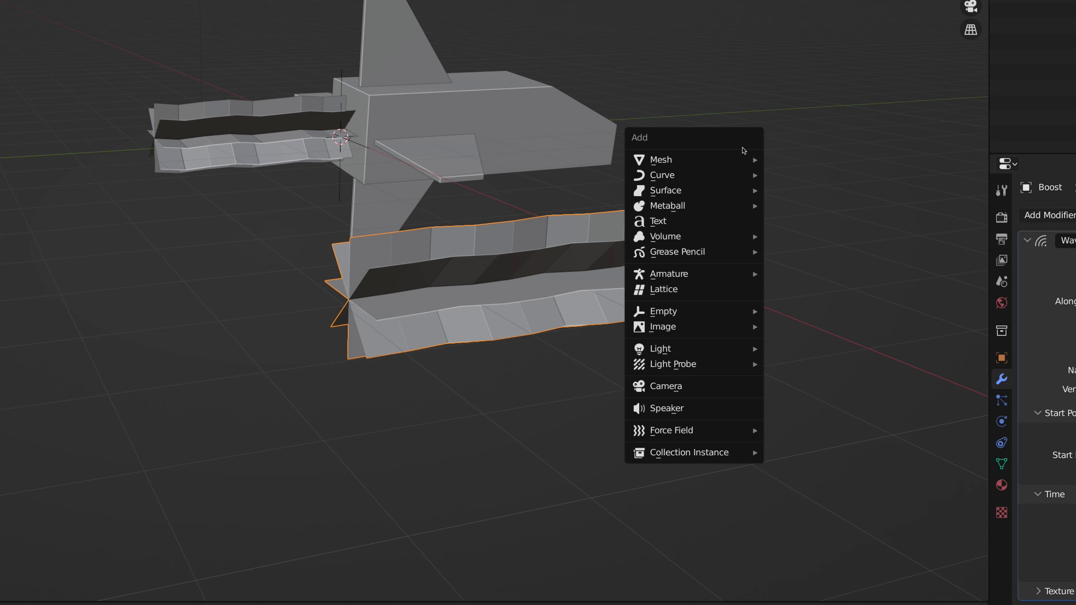
mouse_move(742, 161)
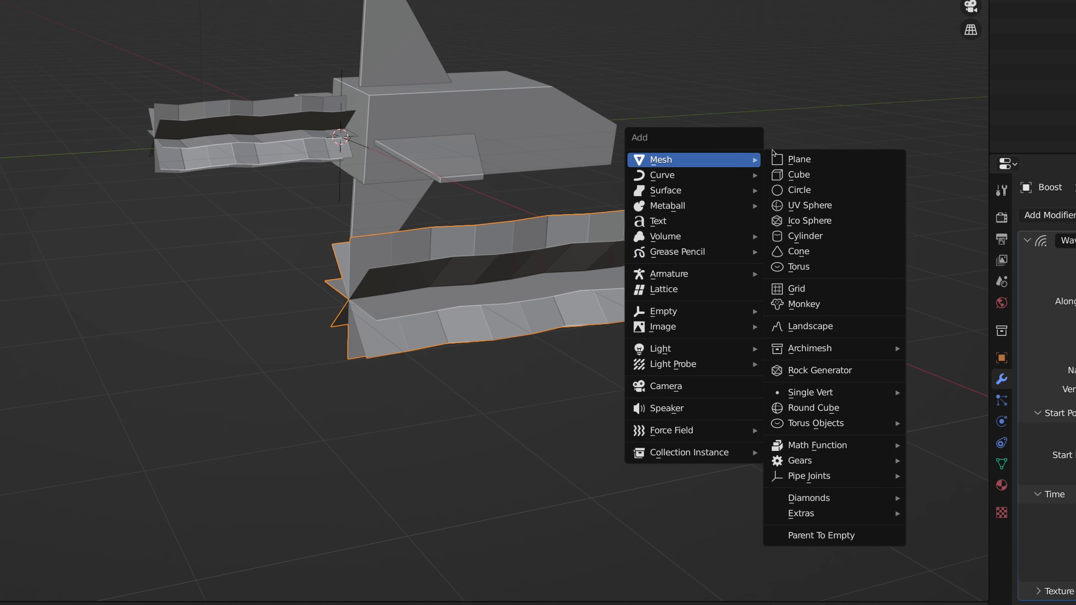
left_click(799, 169)
middle_click_drag(799, 162, 841, 172)
key("g")
key("x")
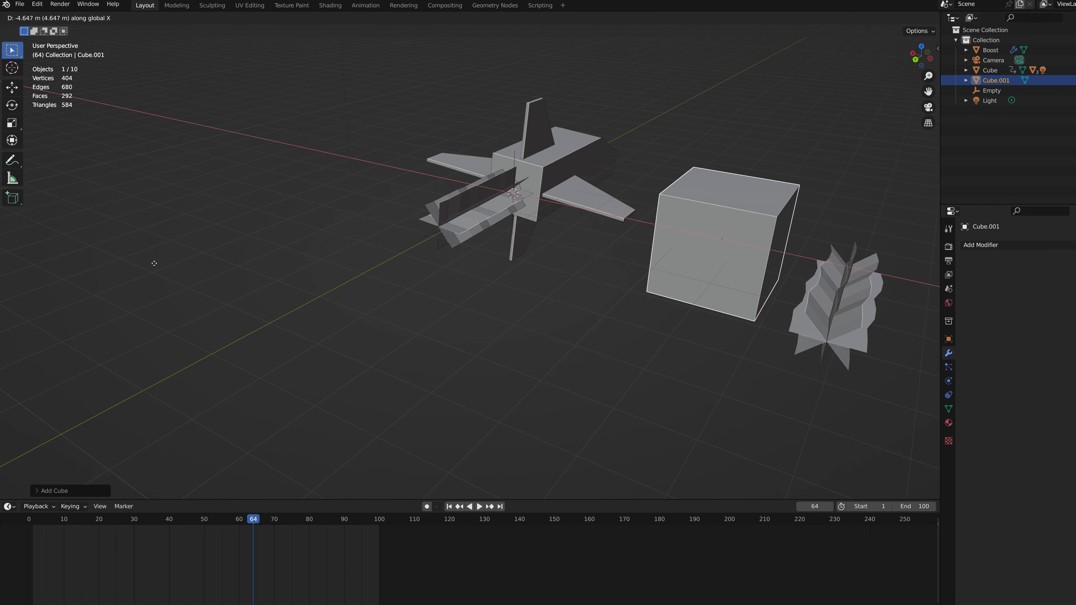
left_click(205, 281)
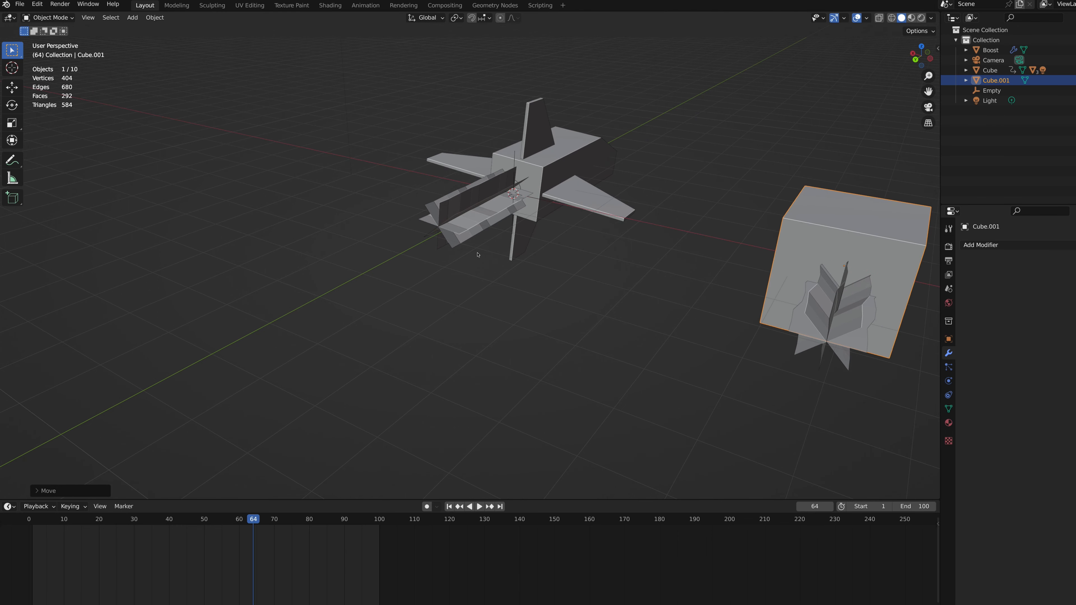
- Parent the separate Boost flame to the new cube using the Object parent type, with the cube as the parent
left_click(791, 294)
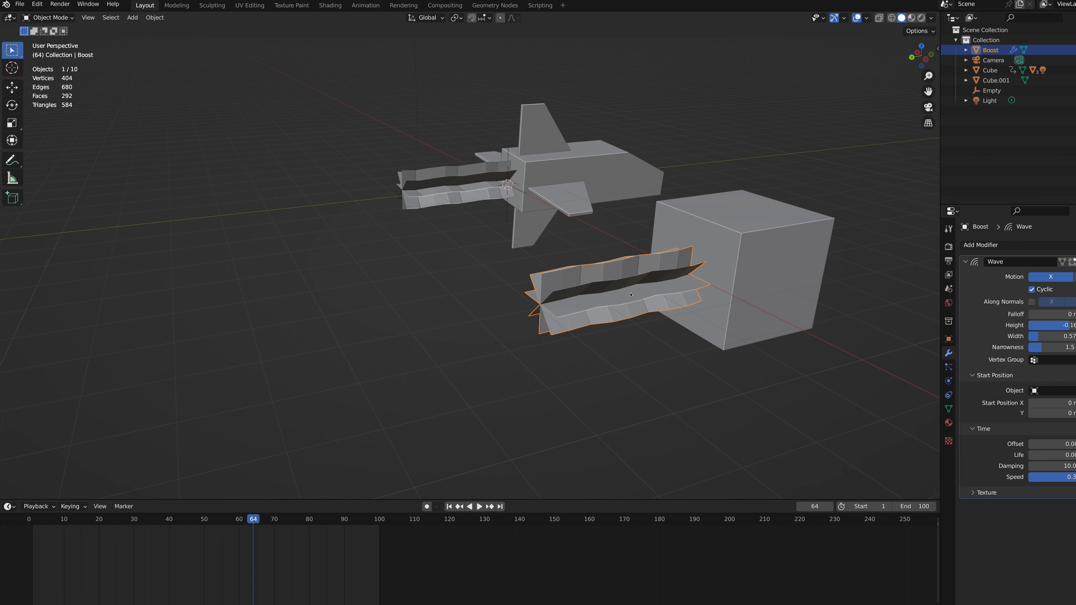
left_click(745, 245)
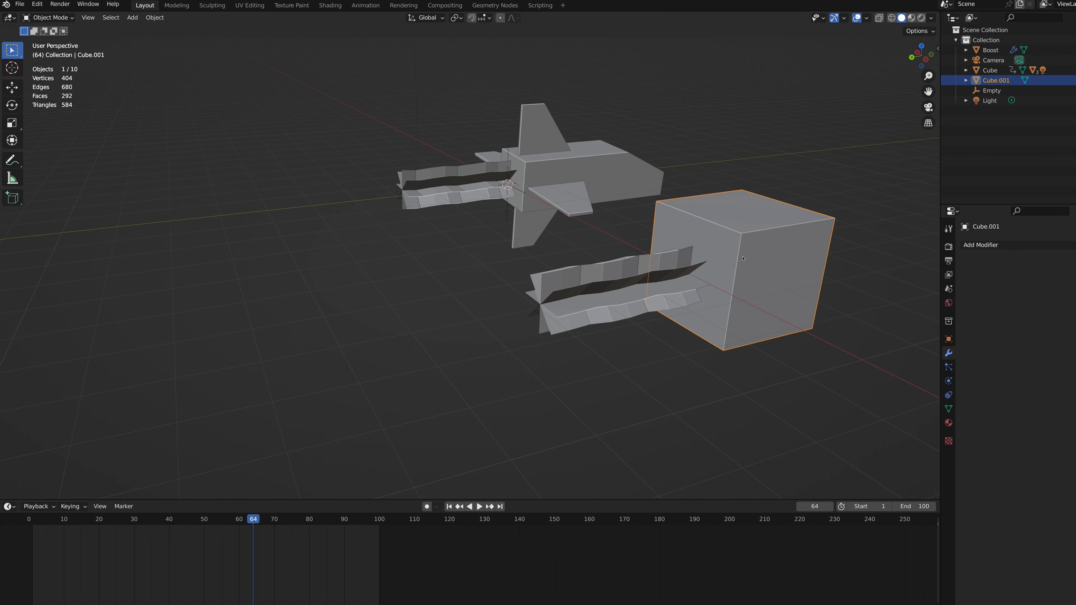
middle_click_drag(775, 228, 677, 259)
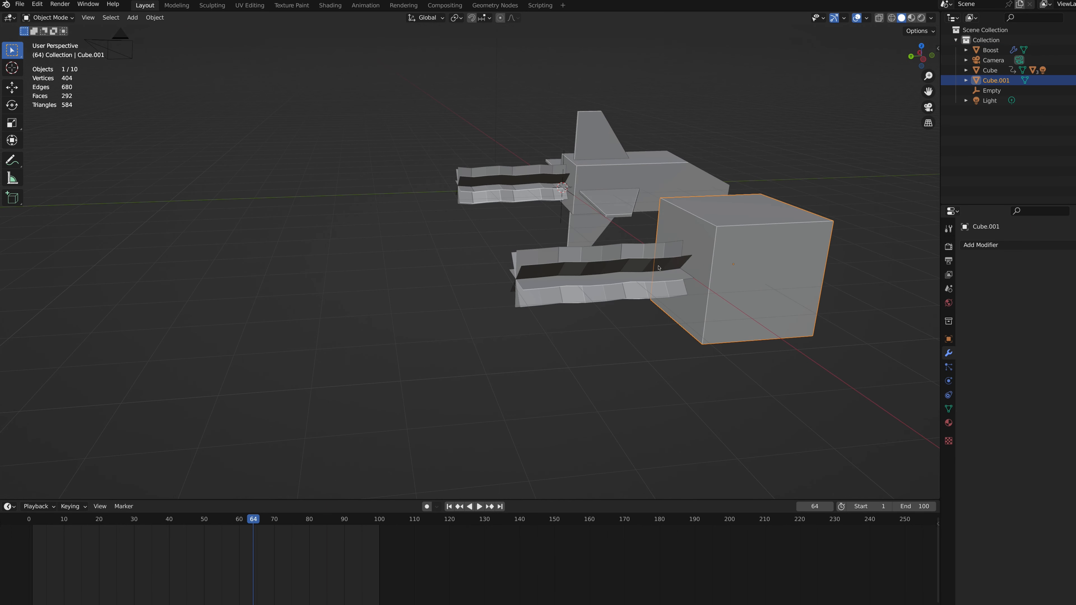
left_click(659, 268)
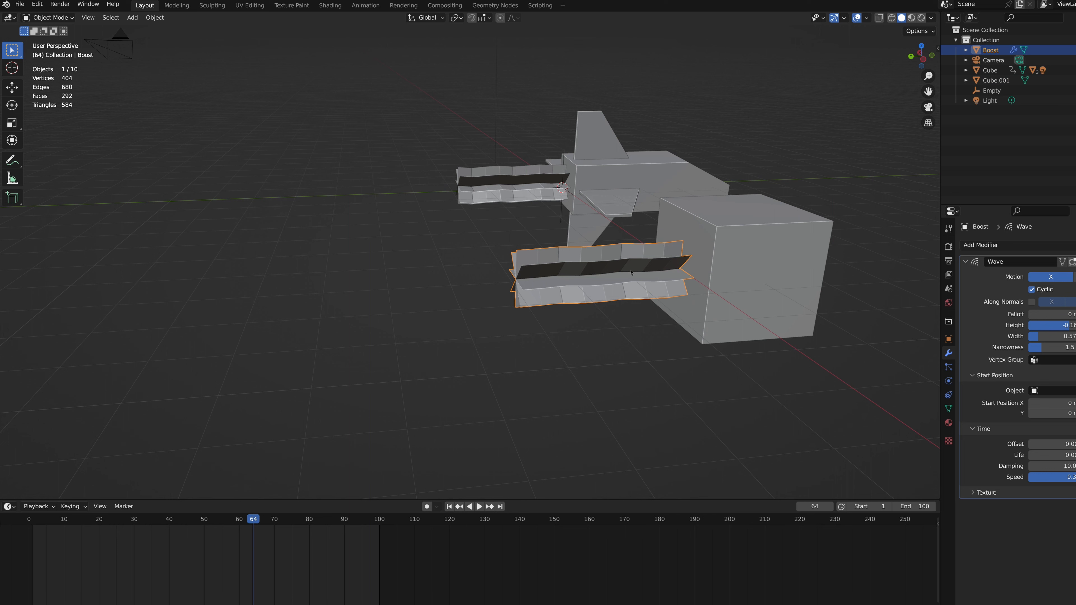
left_click(784, 273, "shift")
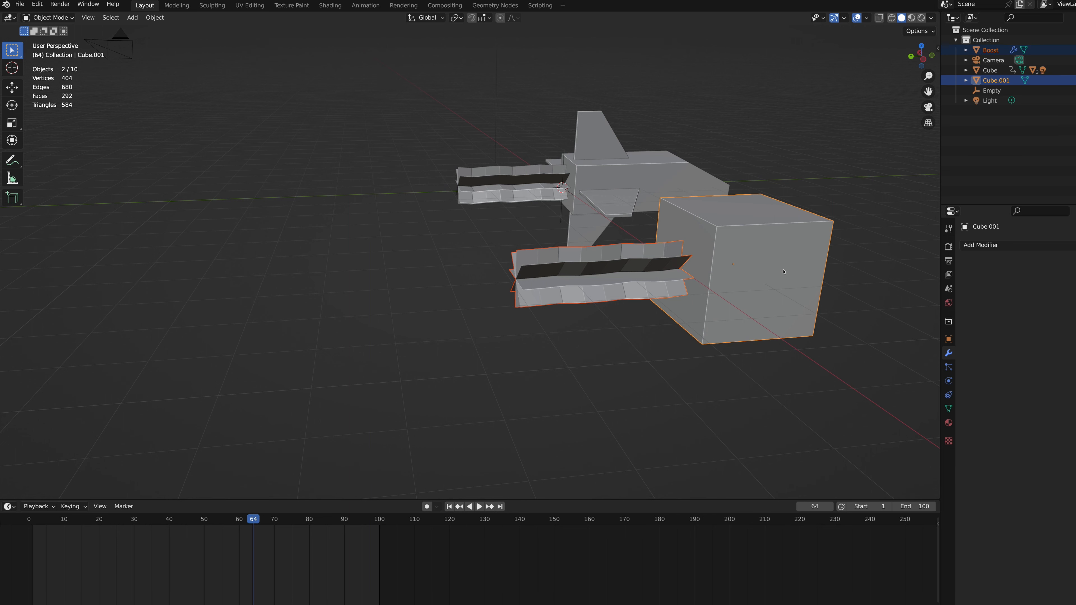
right_click(784, 272)
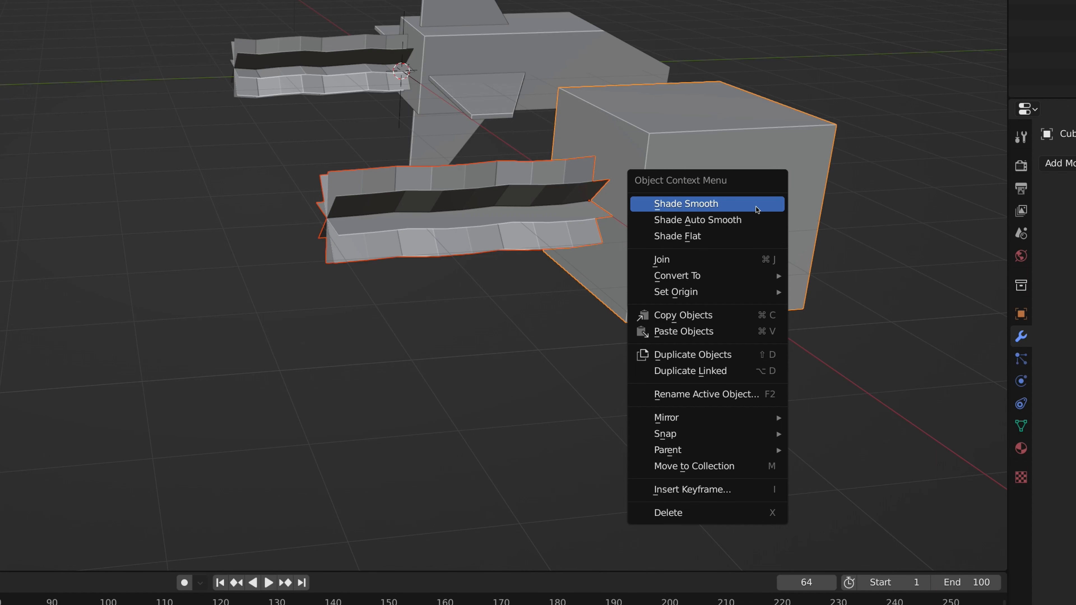
mouse_move(726, 458)
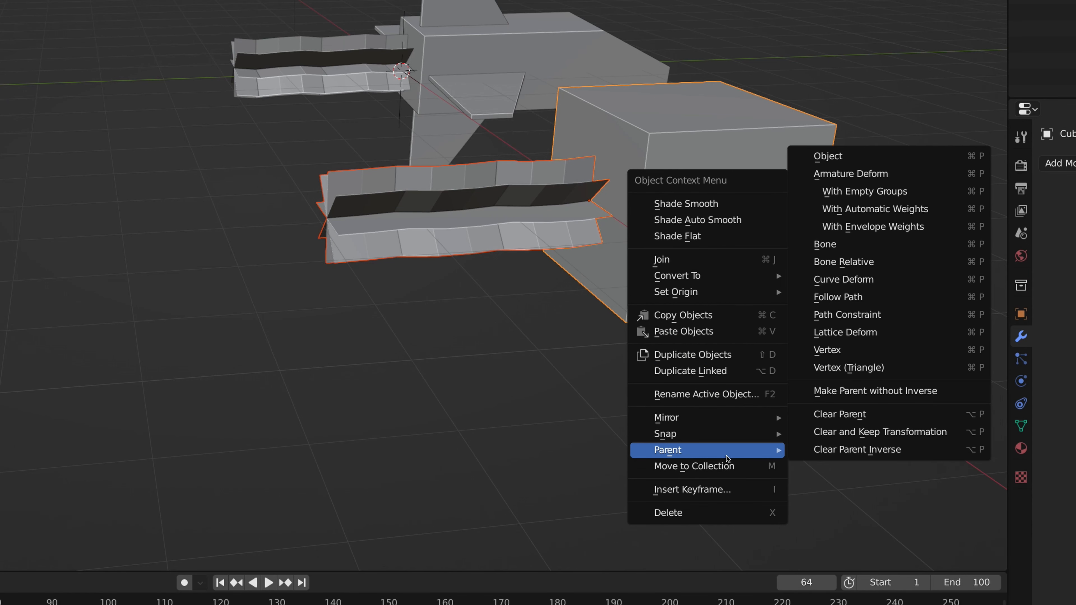
left_click(933, 153)
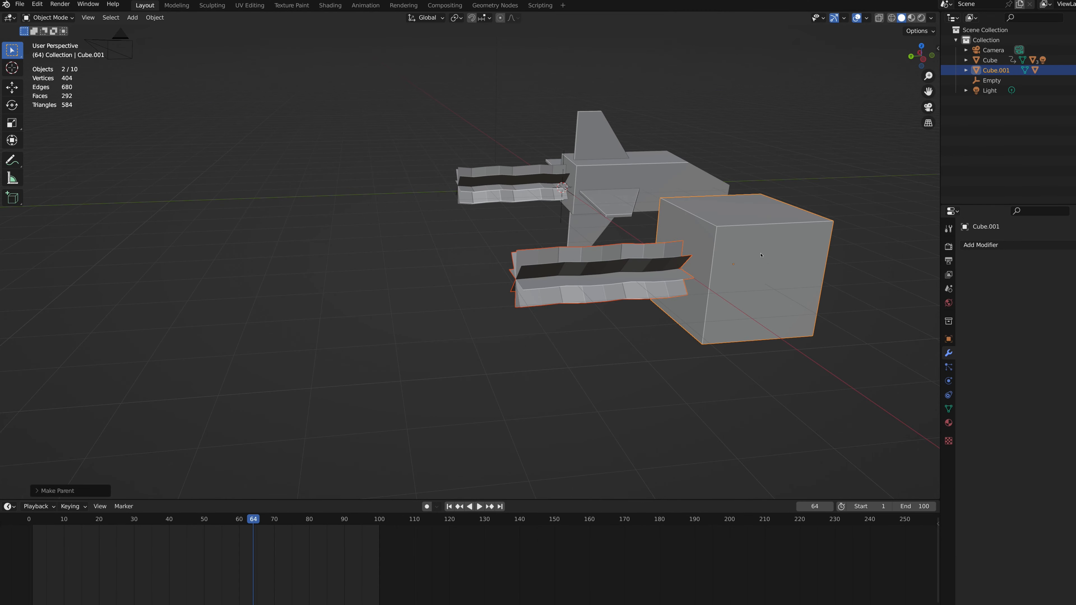
- Test-move the cube to check that the parented Boost flame follows, and cancel the move
left_click(761, 256)
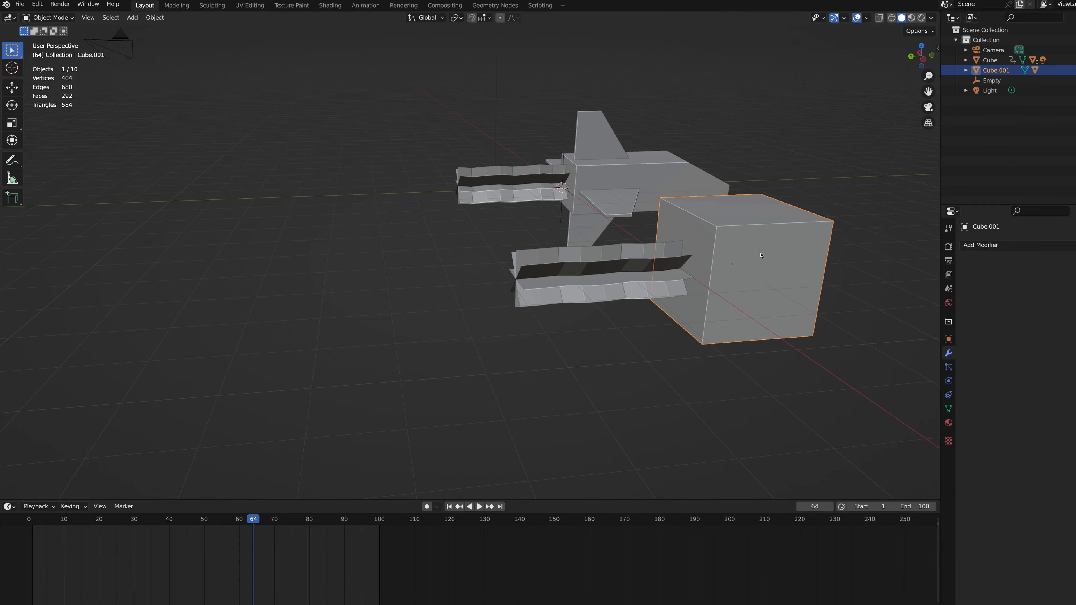
key("g")
key("Escape")
- Inspect the ship's body and the Boost flame attached to its rear as a reference
middle_click_drag(740, 255, 434, 244)
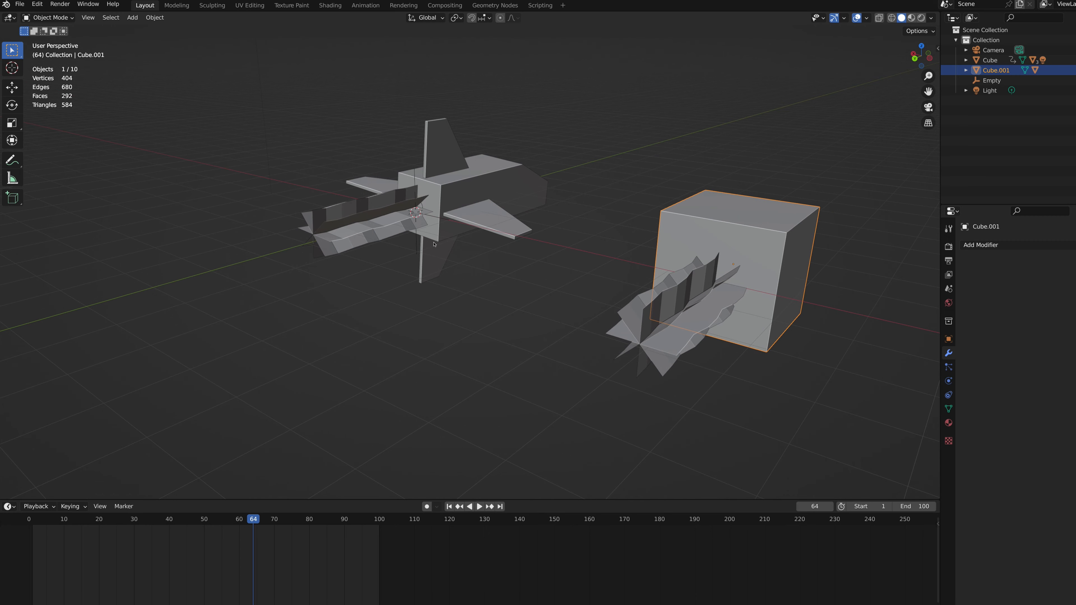
left_click(423, 211)
left_click(423, 206)
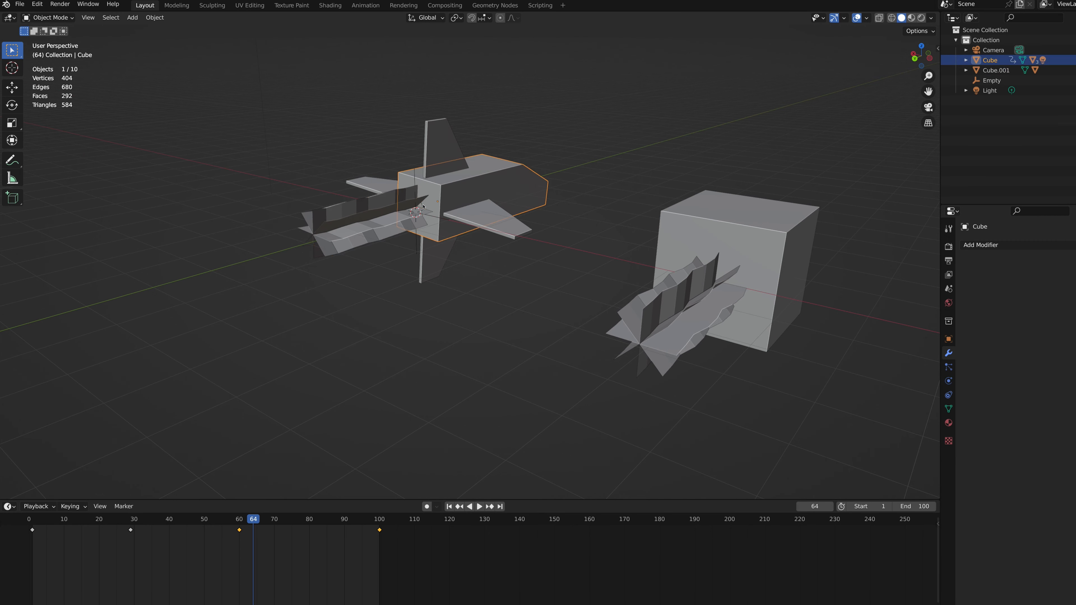
left_click(420, 206)
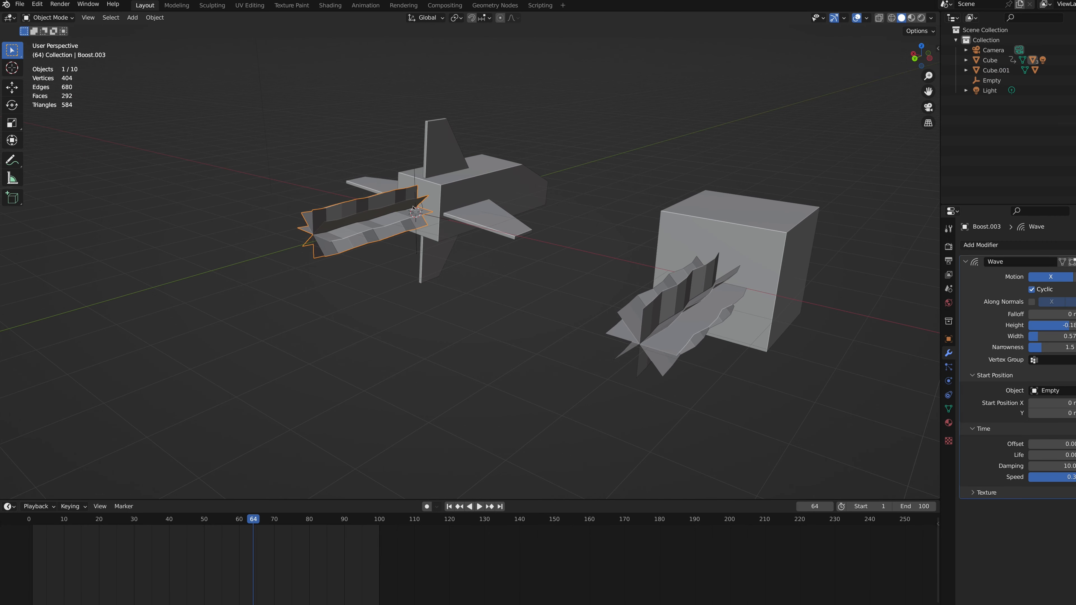
- Add a point light and place it at the base of the cube's flame, at about X -6.87 m and Y 0.08 m
key("shift+a")
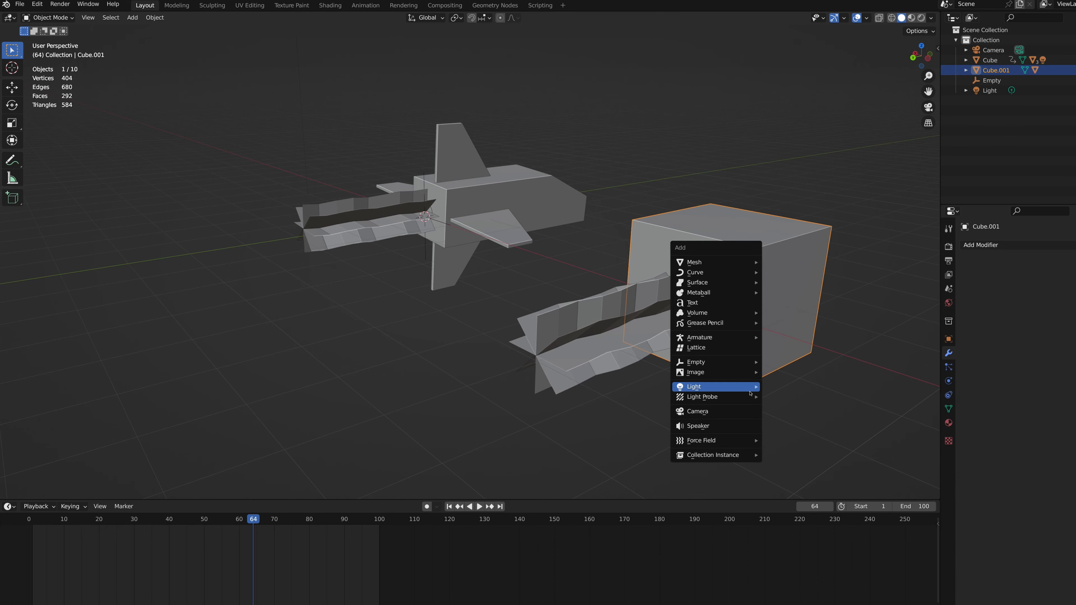
left_click(781, 387)
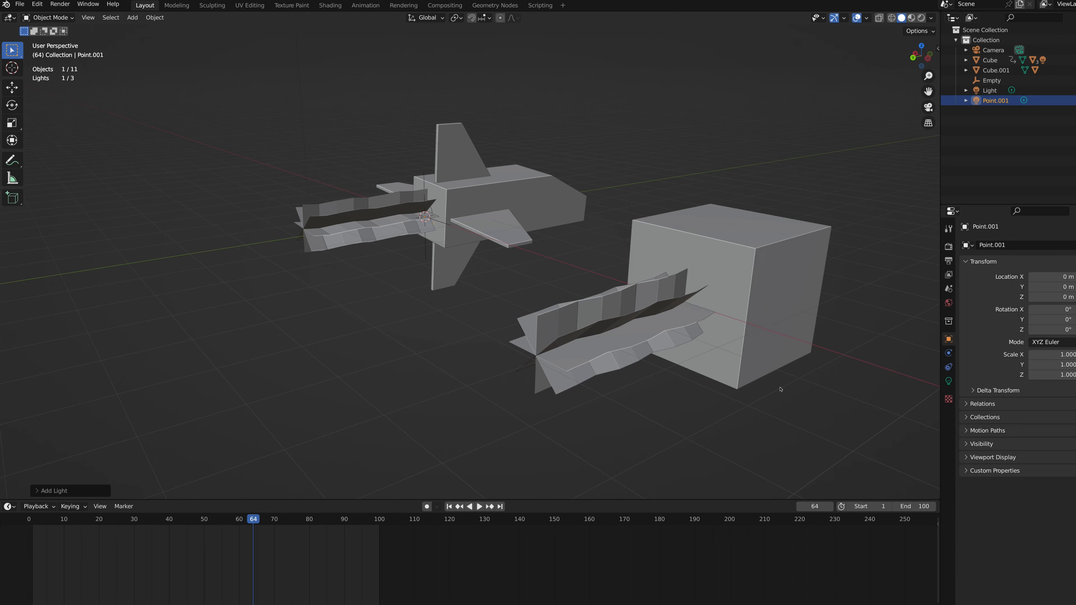
middle_click_drag(624, 306, 474, 244)
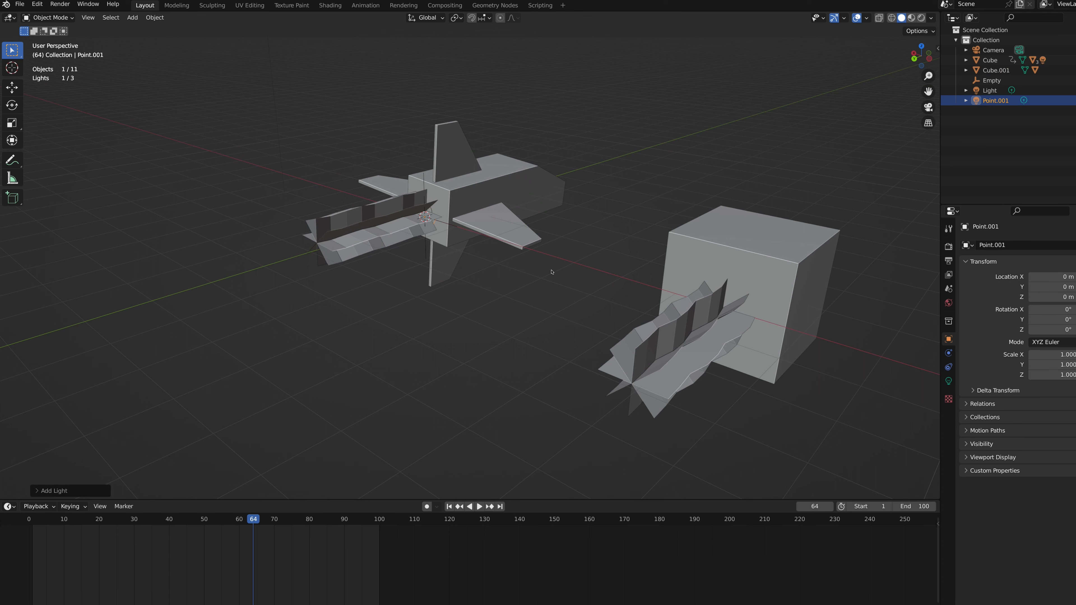
key("g")
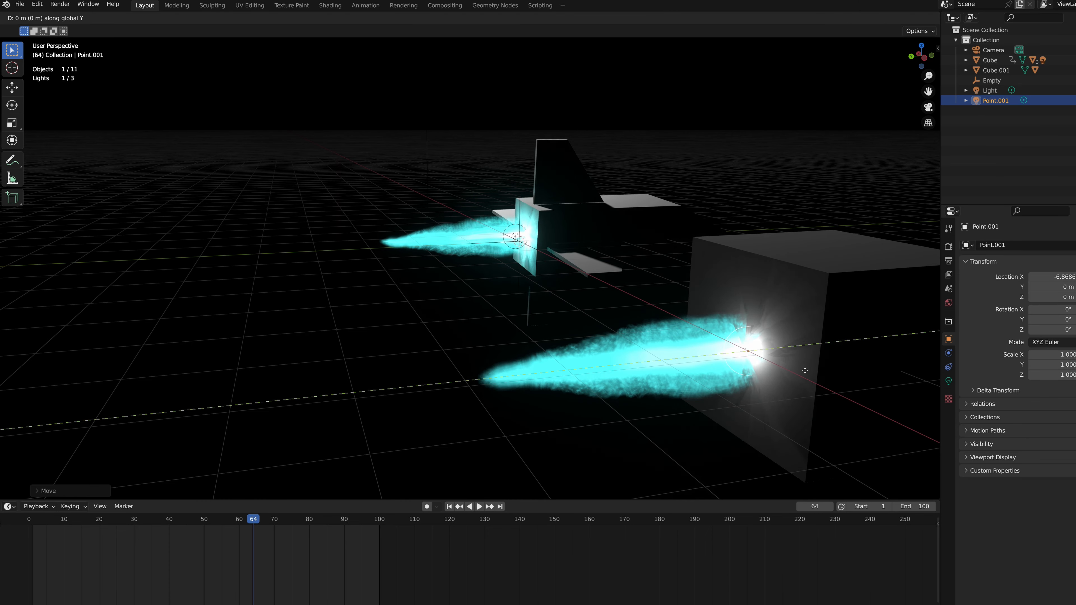
left_click(797, 371)
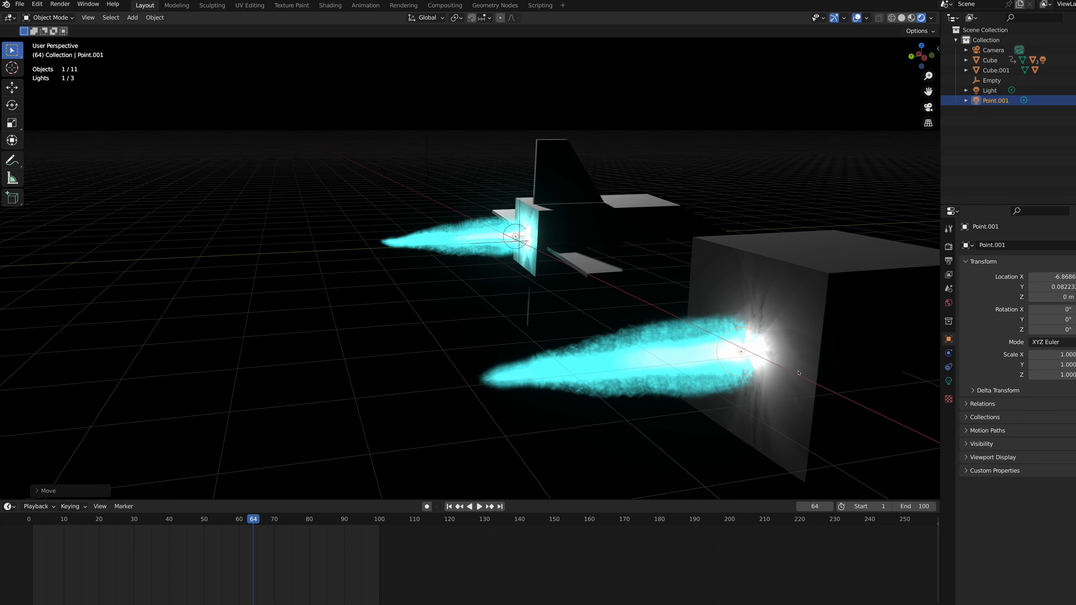
- Set the new point light's power to 50 W and sample its color from the cyan Boost flame
left_click(948, 381)
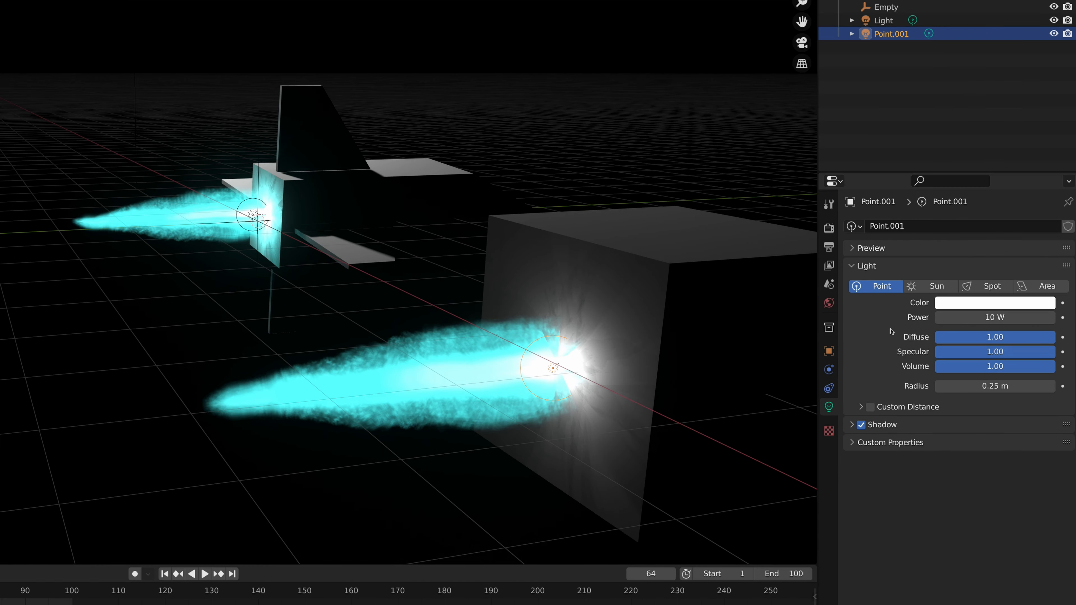
left_click(988, 317)
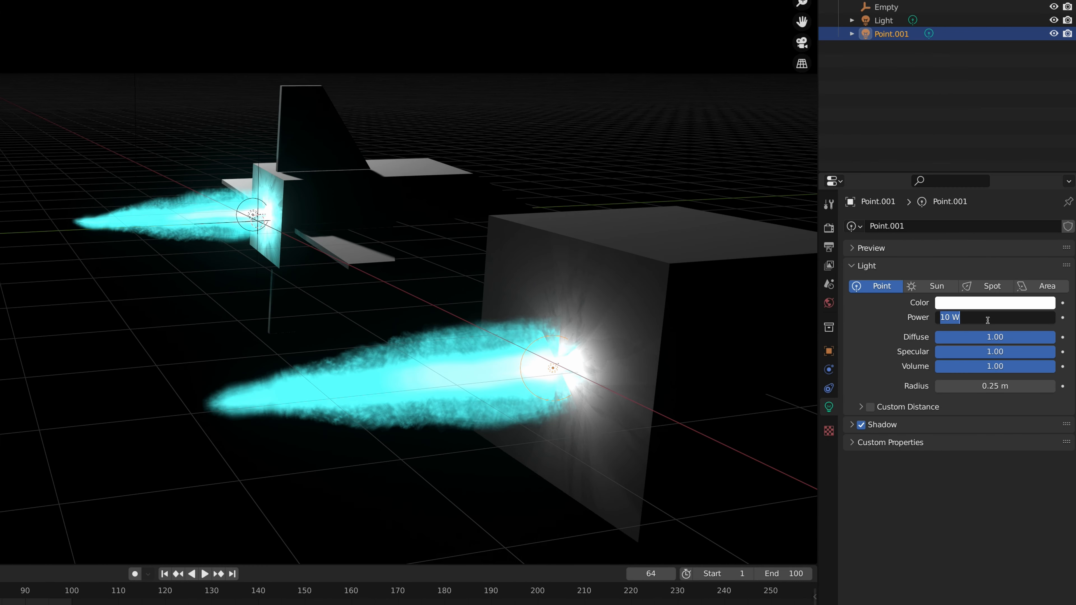
type("50")
key("Return")
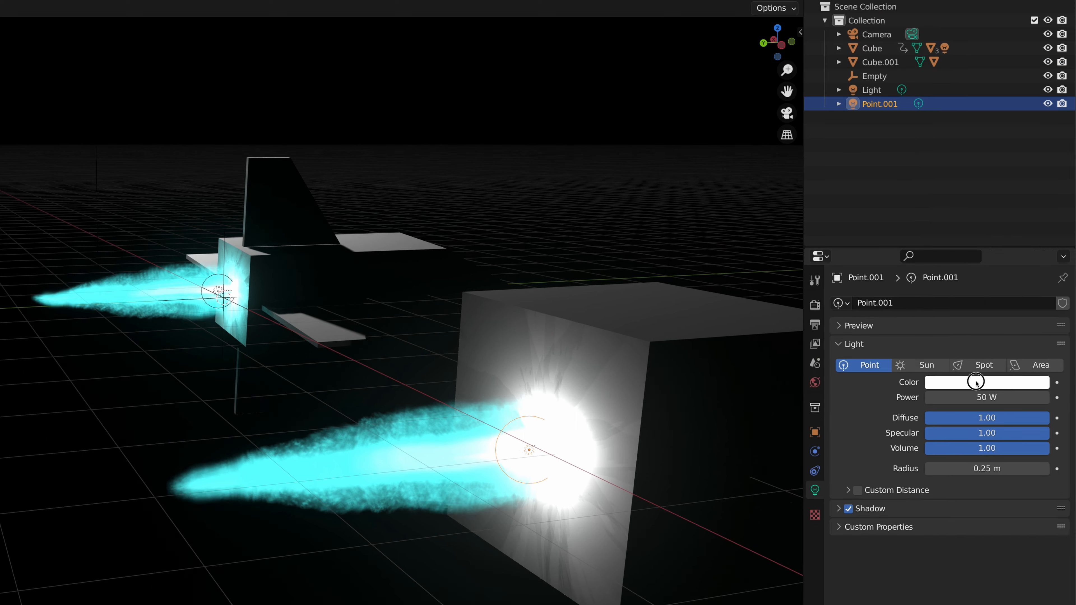
left_click(987, 302)
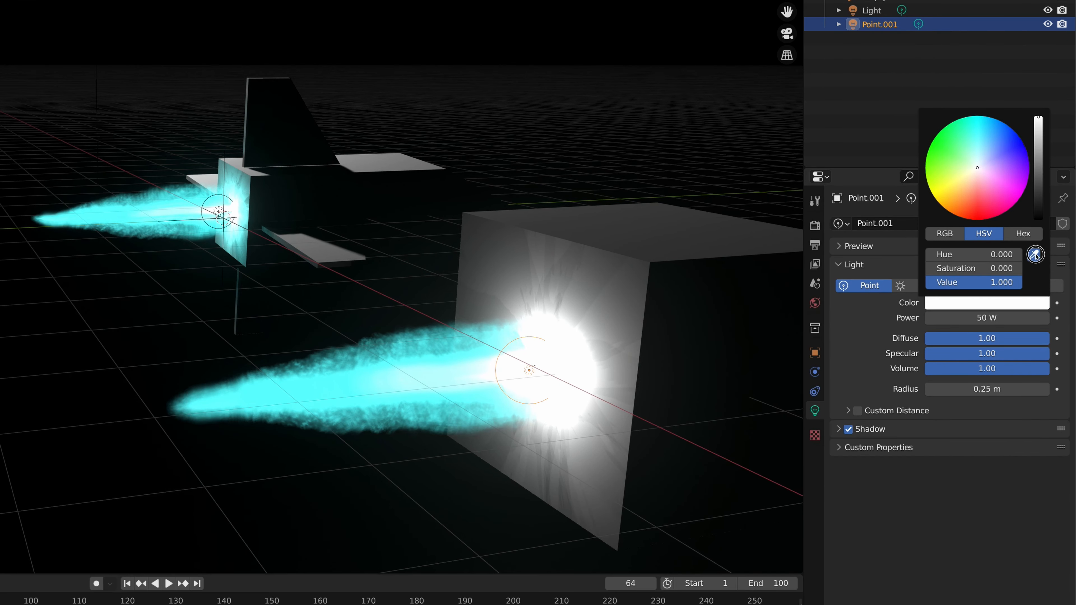
left_click(1035, 254)
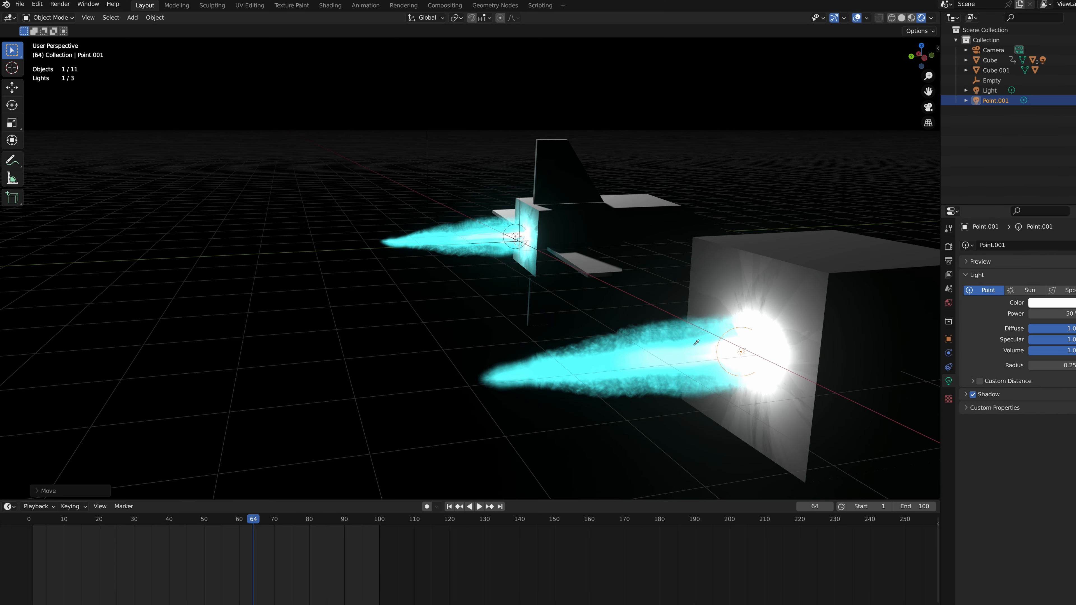
left_click(677, 344)
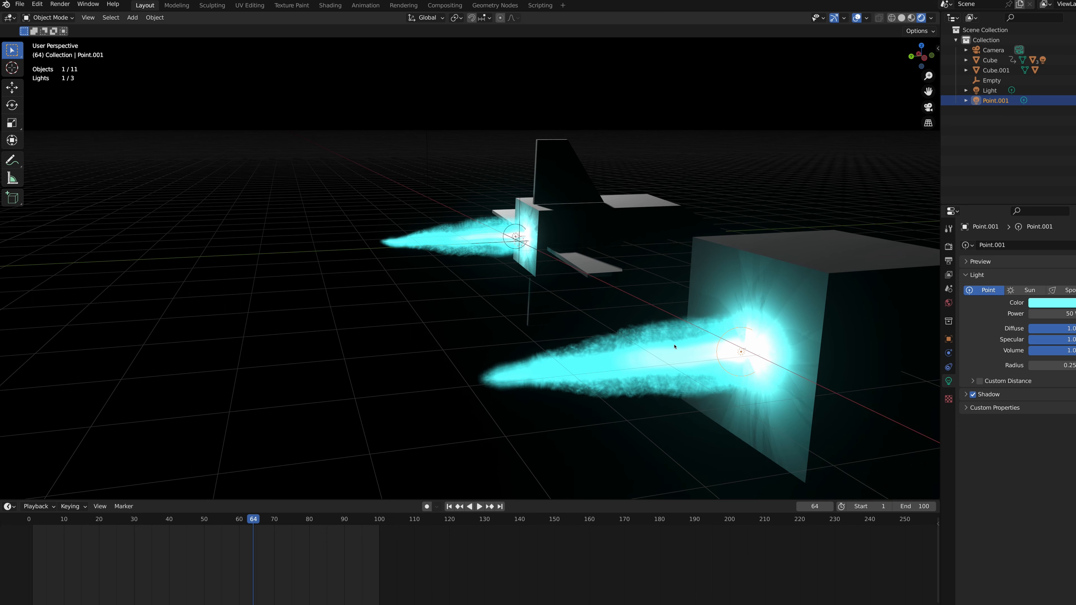
- Switch to solid shading and parent the new point light to the cube using the Object parent type
left_click(901, 18)
middle_click_drag(757, 136, 758, 142)
middle_click_drag(743, 333, 743, 350)
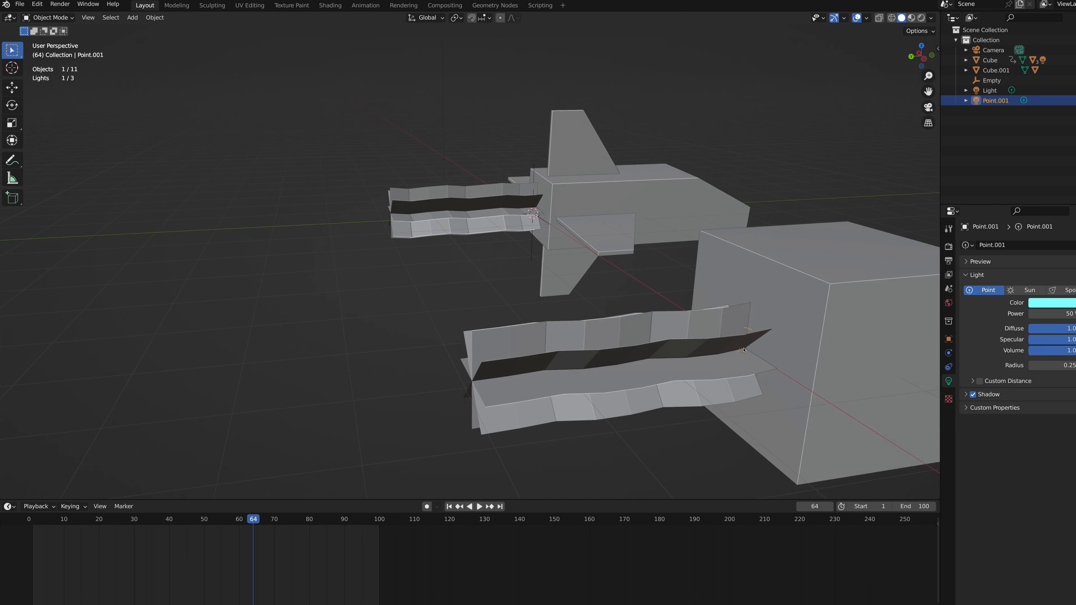
middle_click_drag(838, 253, 767, 281)
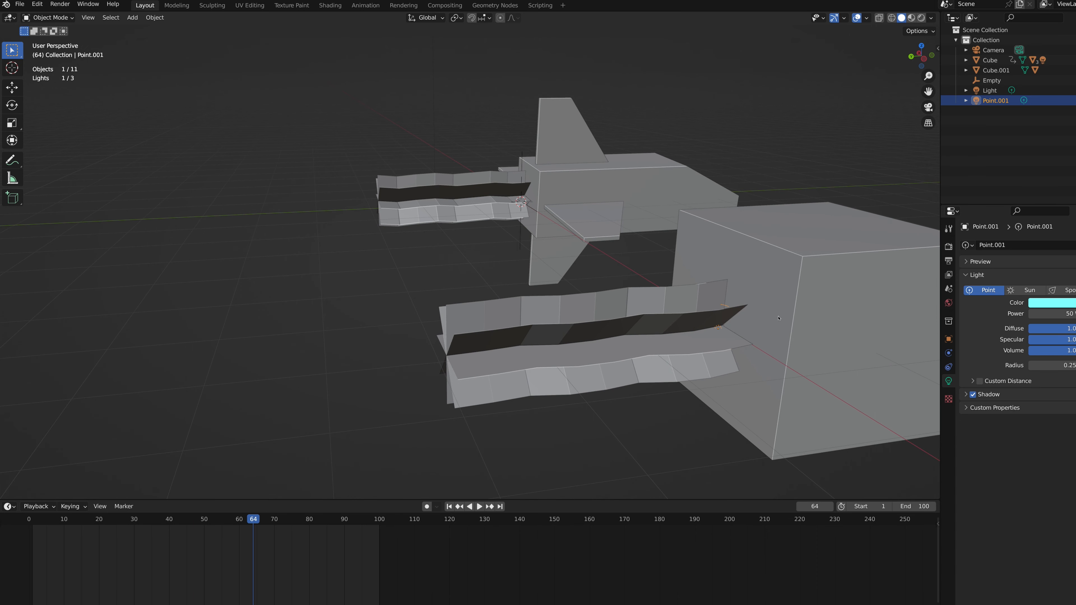
left_click(836, 300, "shift")
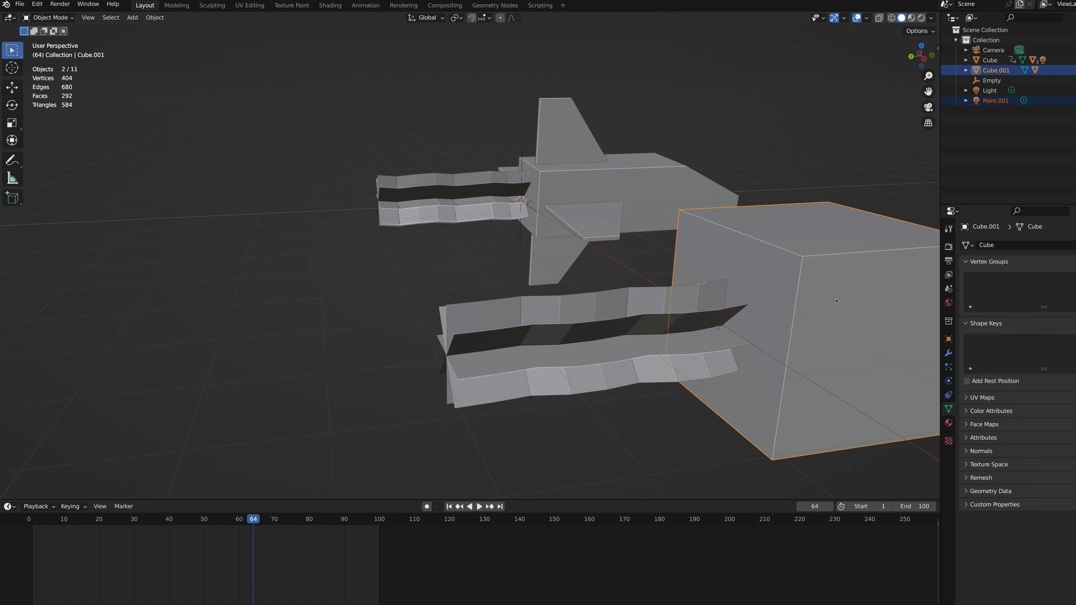
right_click(835, 300)
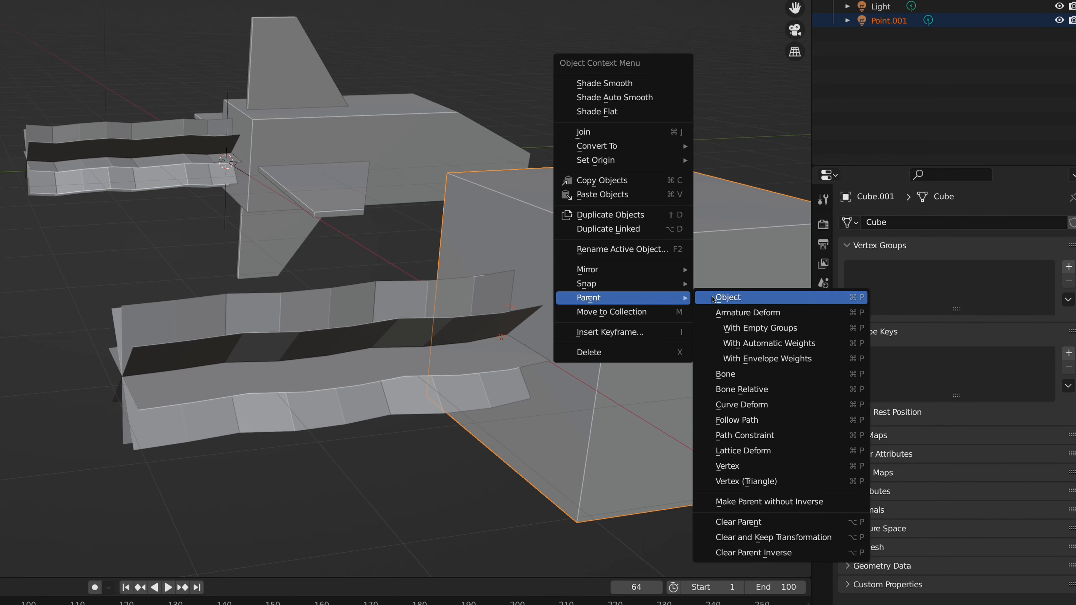
left_click(714, 299)
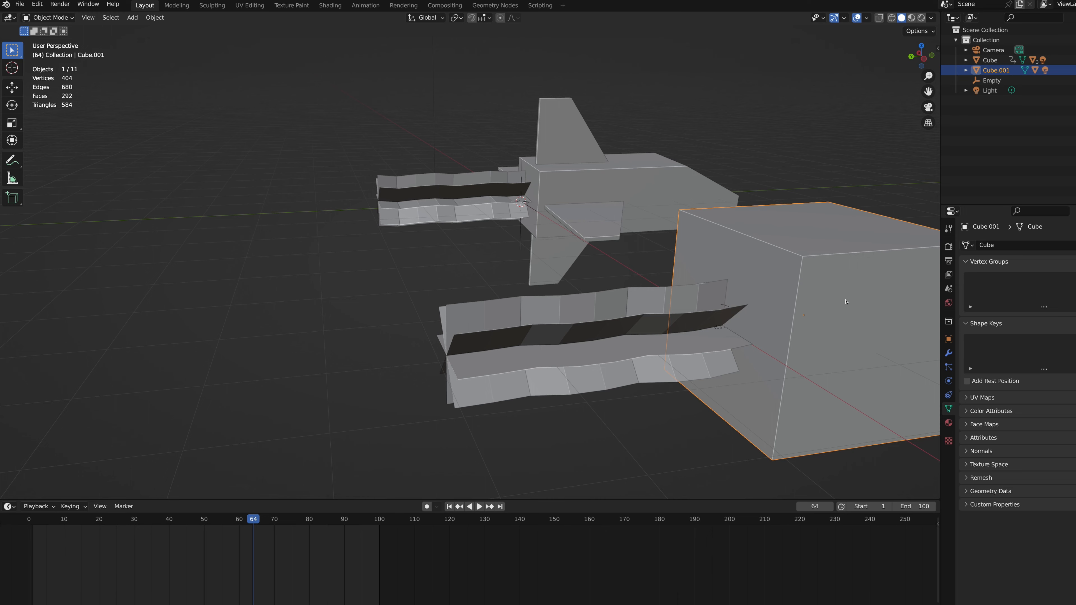
- Test-move the cube to check that both its flame and point light follow, and cancel the move
key("g")
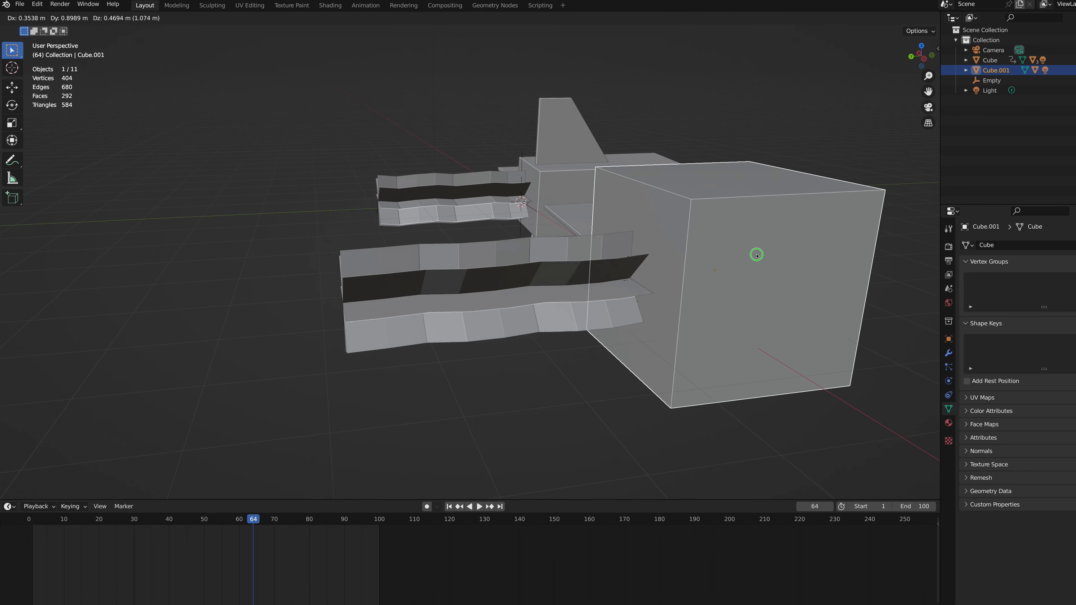
left_click(757, 255)
middle_click_drag(756, 255, 757, 255)
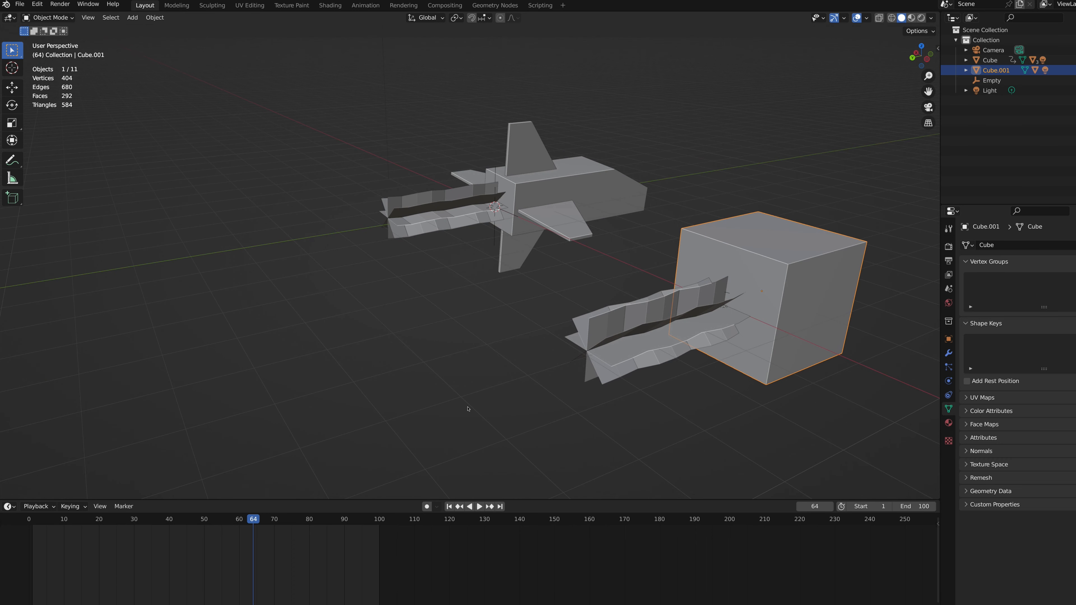
- Play the animation from frame 1 and select the spaceship to view its existing keyframes
left_click(449, 507)
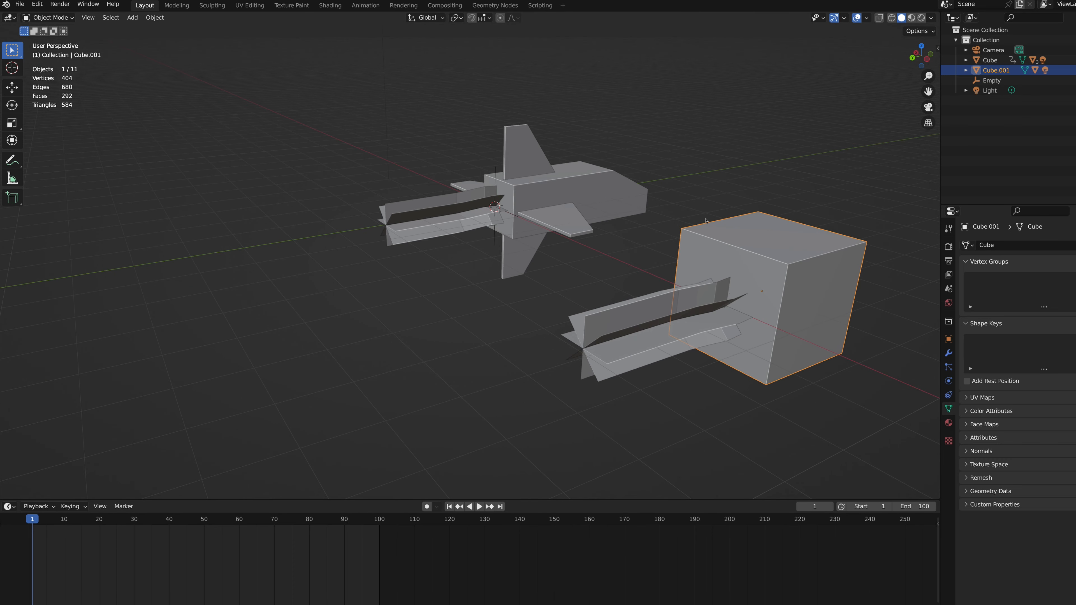
key("space")
left_click(593, 190)
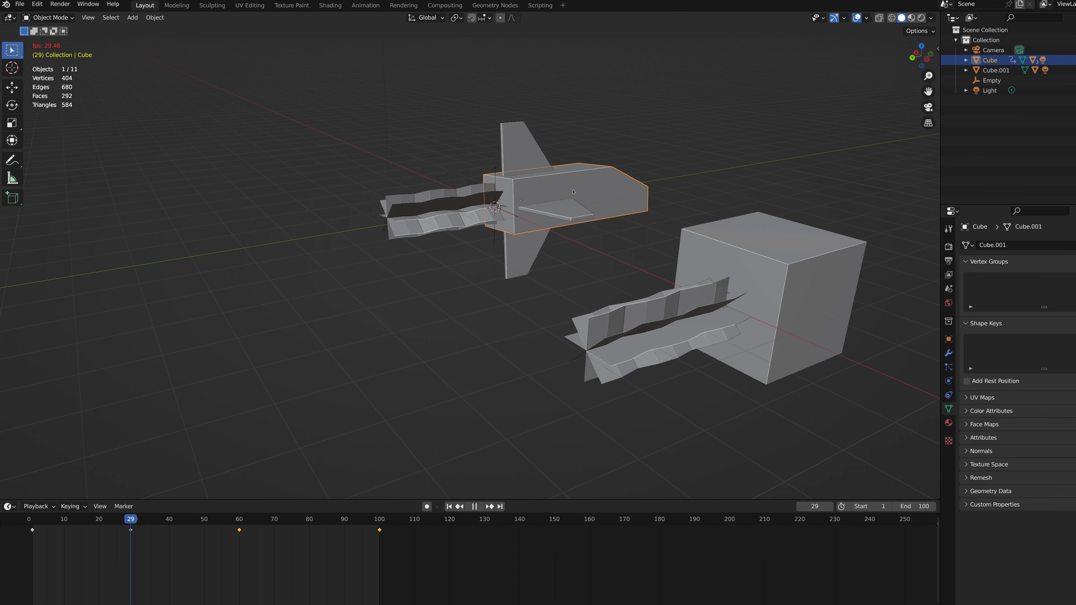
- Stop playback, select the cube and insert a Location & Rotation keyframe for it at frame 1
left_click(804, 268)
key("Escape")
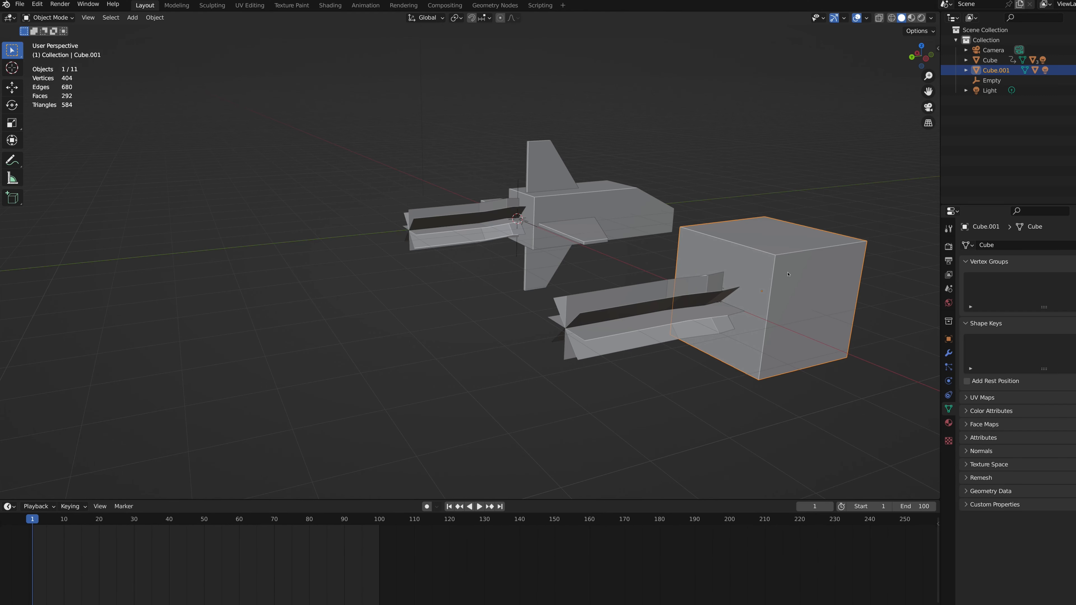
key("i")
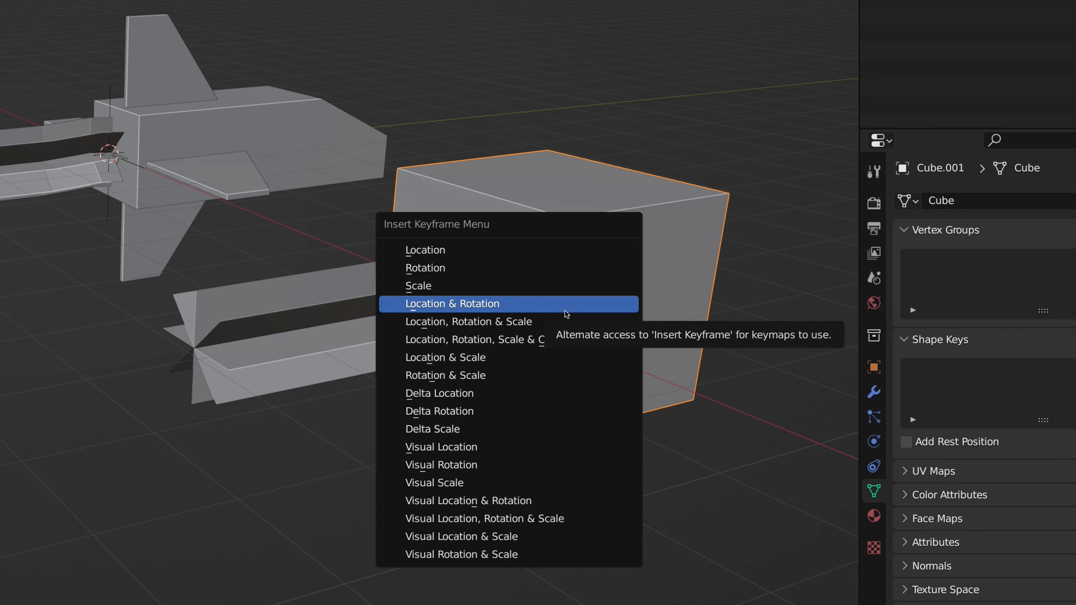
left_click(775, 304)
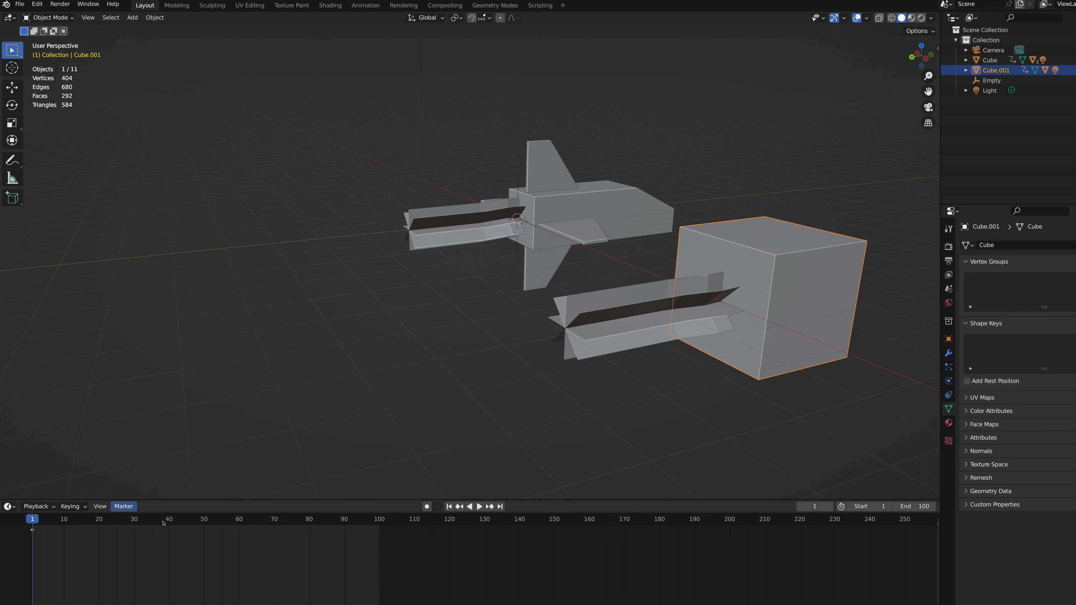
- Go to frame 41 and raise the cube slightly along the global Z axis
left_click(172, 519)
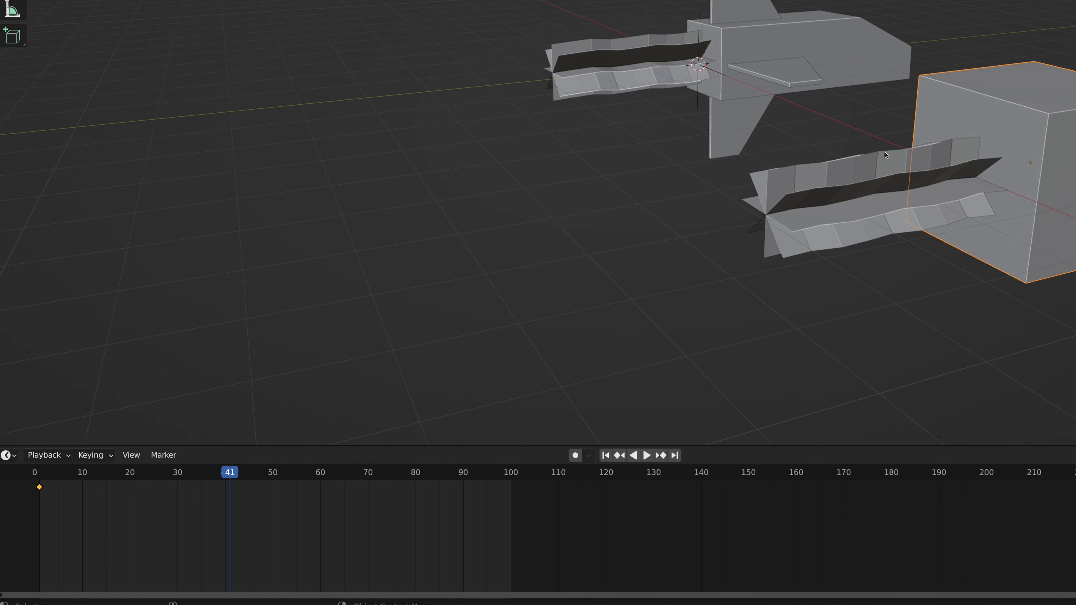
middle_click_drag(885, 155, 877, 160)
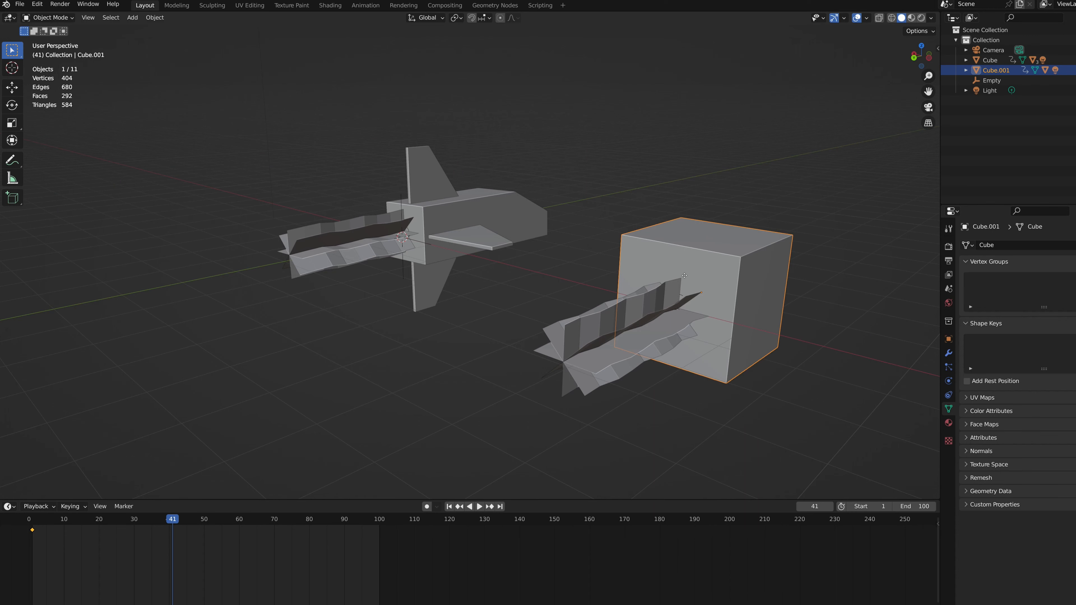
key("g")
key("z")
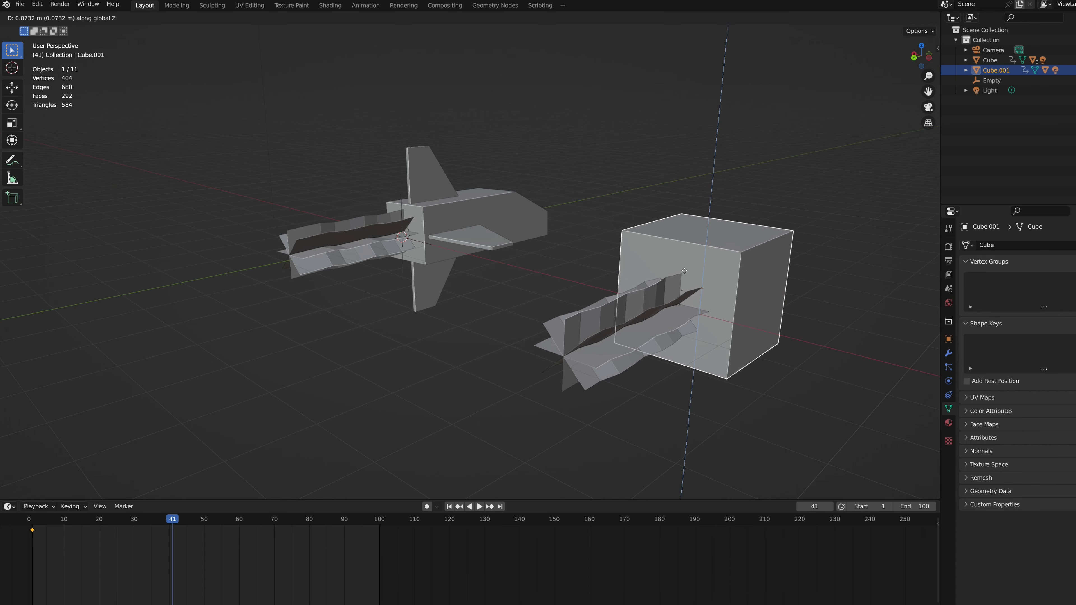
left_click(715, 266)
- Rotate the cube about 6° around the Y axis and insert a Location & Rotation keyframe at frame 41
middle_click_drag(747, 267, 759, 258)
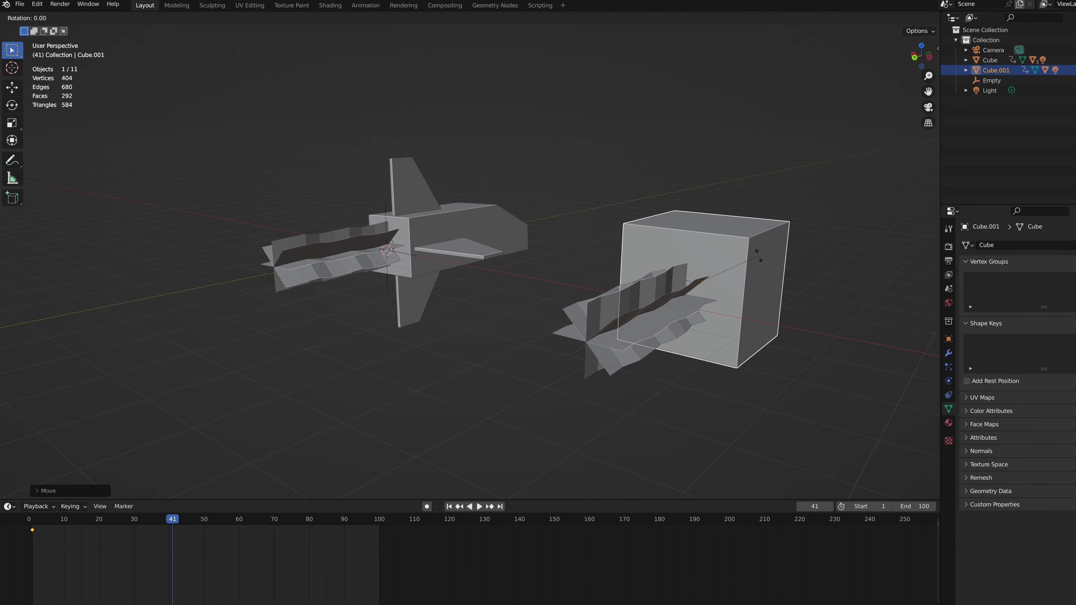
key("r")
left_click(756, 250)
key("i")
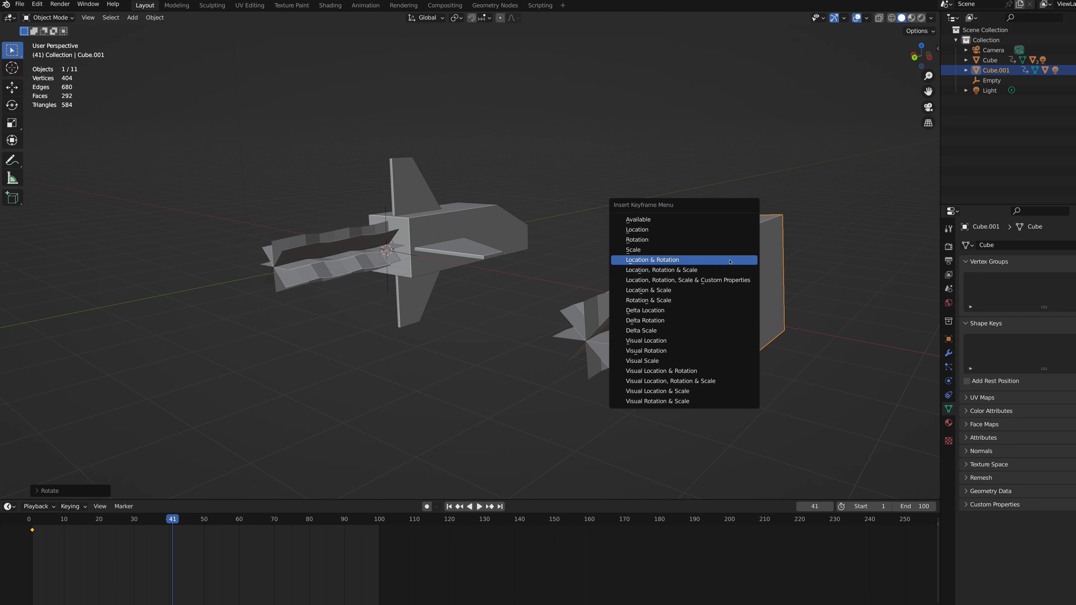
left_click(730, 260)
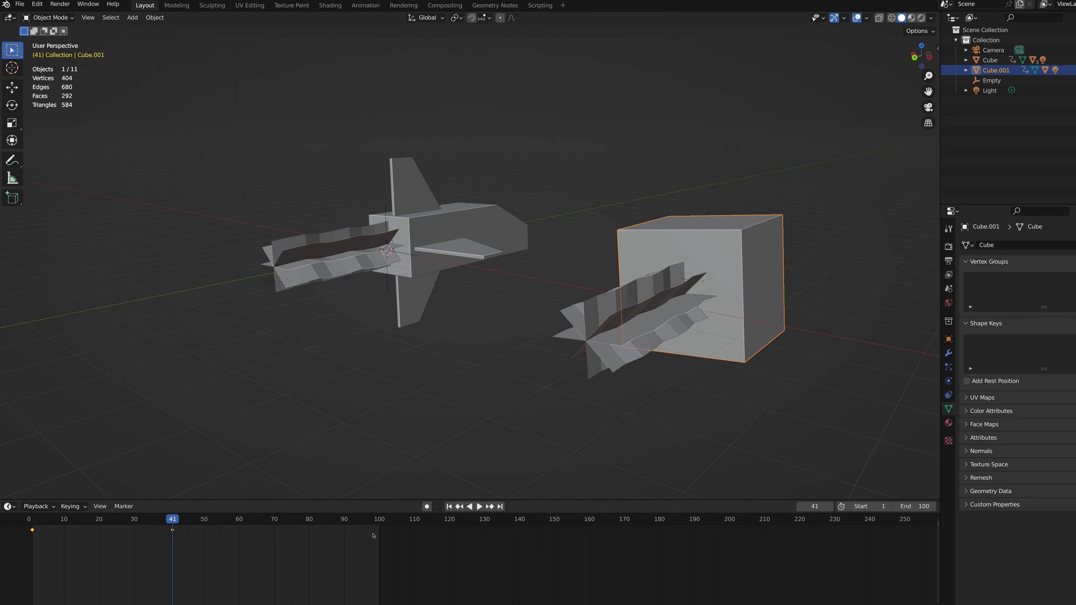
- Go to frame 100 and lower the cube about 0.08 m along the global Z axis
left_click(379, 518)
key("g")
key("z")
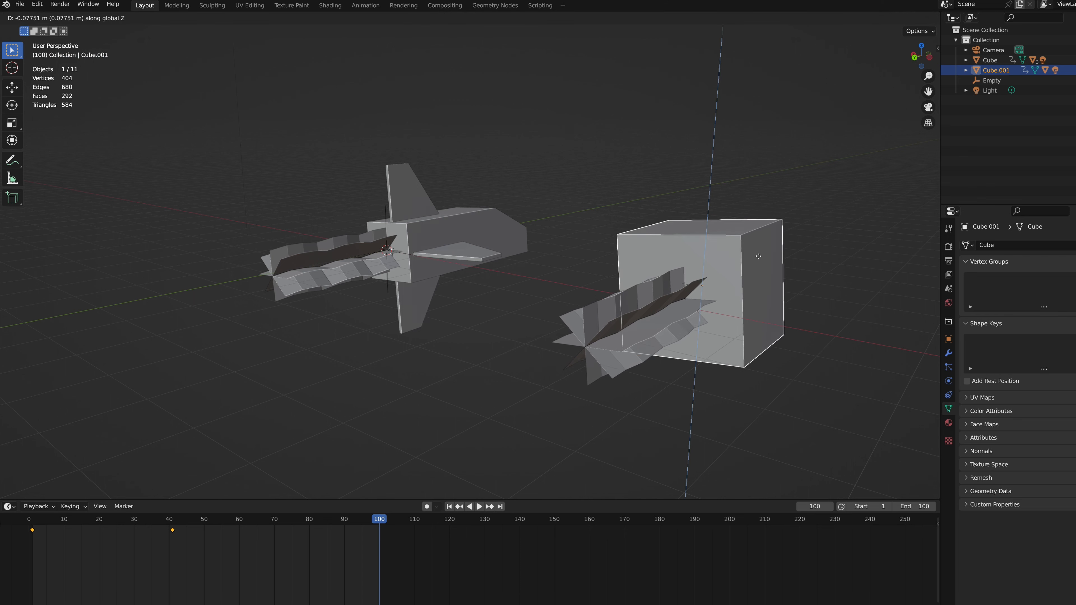
left_click(758, 261)
- Tilt the cube back around the global Y axis to about -2.56° and insert a Location & Rotation keyframe at frame 100
key("r")
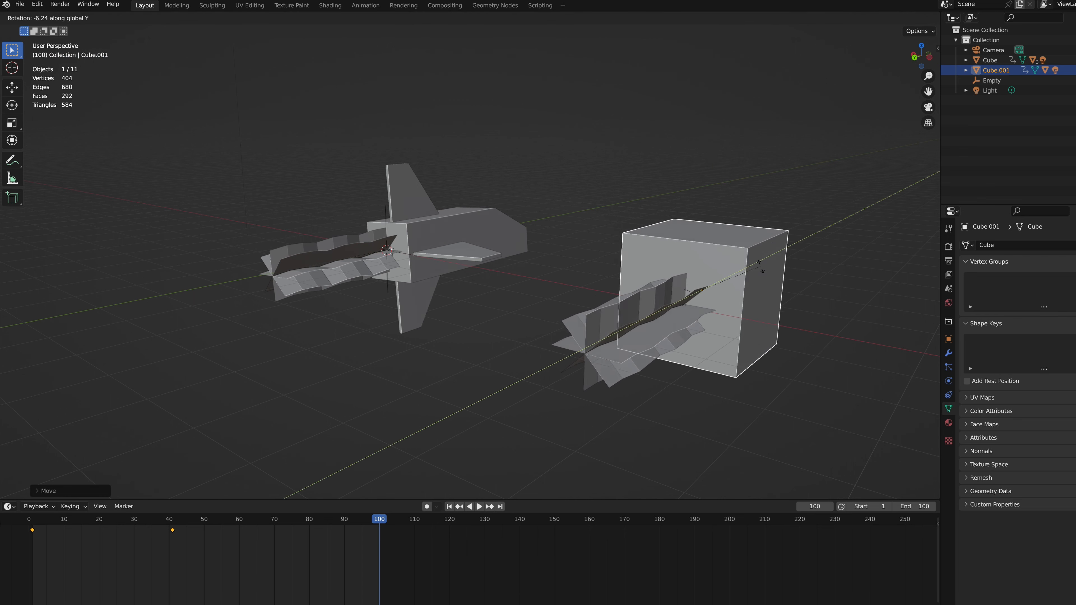
left_click(761, 270)
key("i")
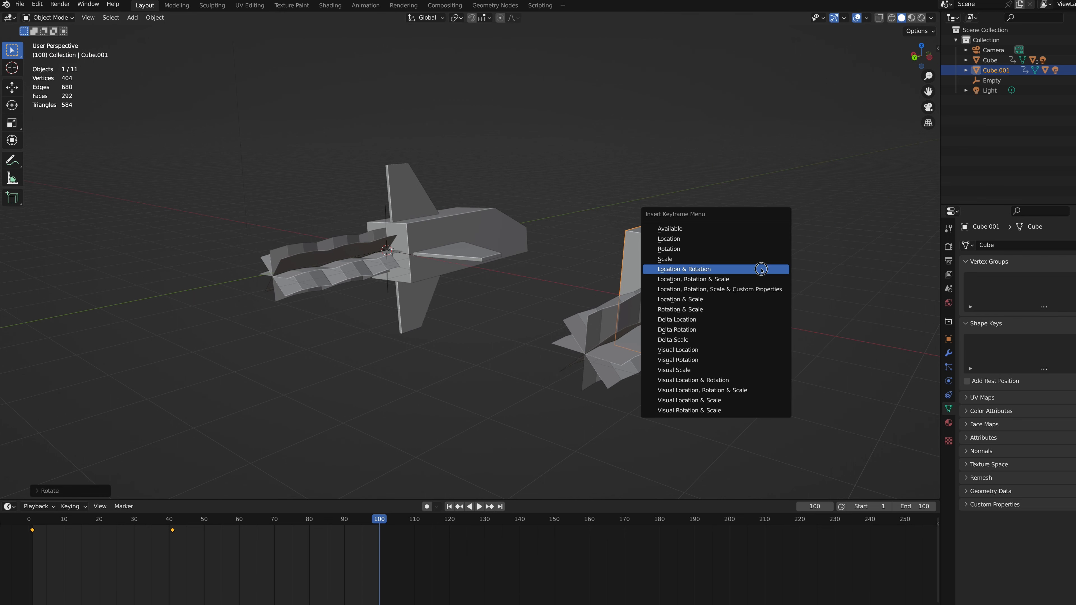
left_click(762, 269)
- Play back the cube's keyframed motion to check it
key("space")
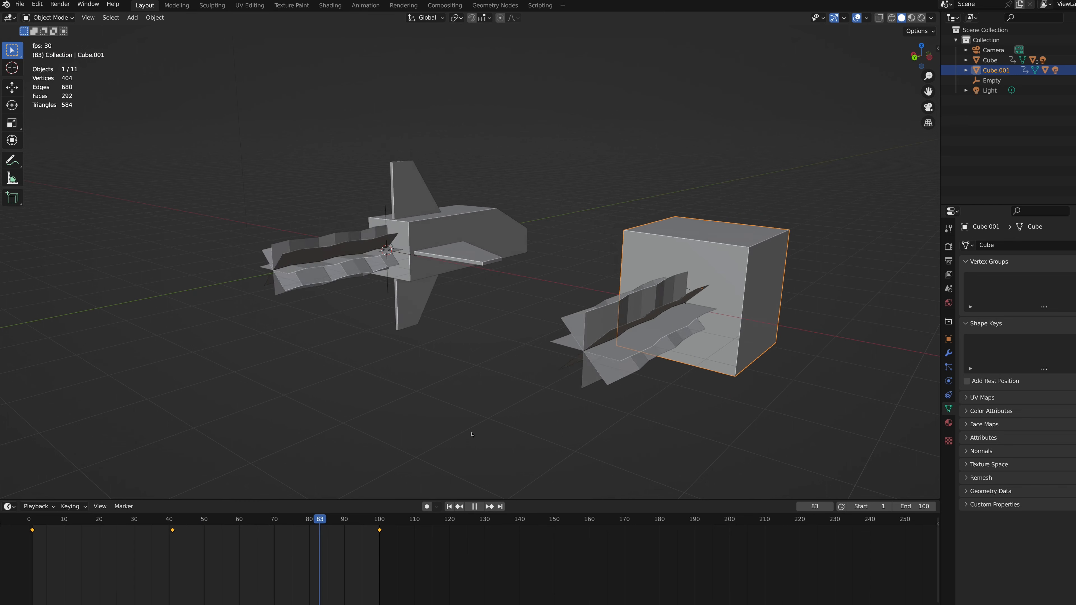
key("Escape")
middle_click_drag(736, 245, 333, 334)
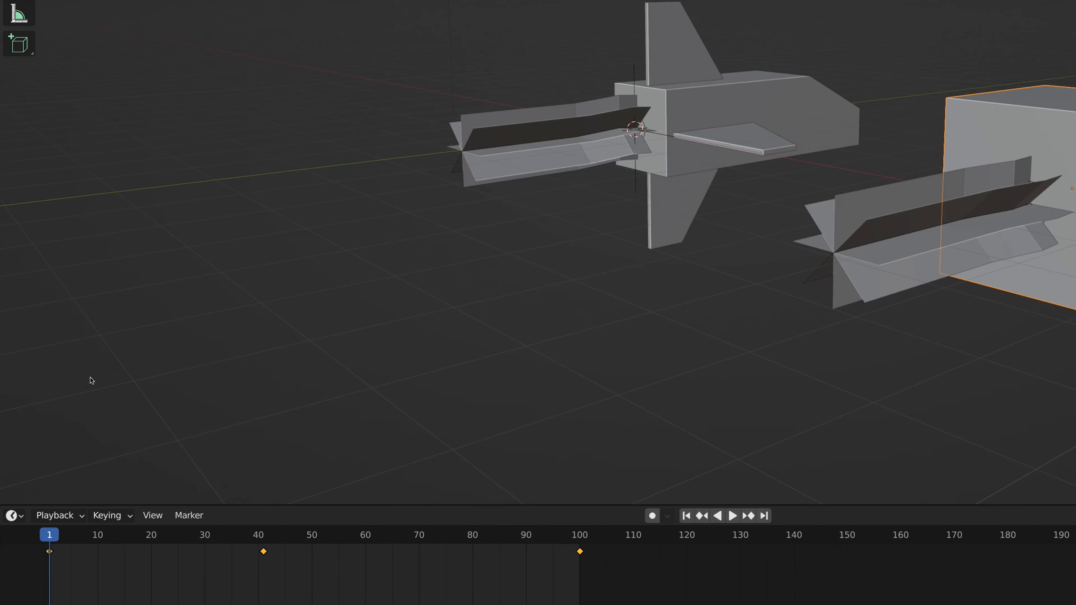
- Change the timeline area to the Graph Editor, expand the cube's Object Transforms and select its Y Euler Rotation curve
left_click(12, 516)
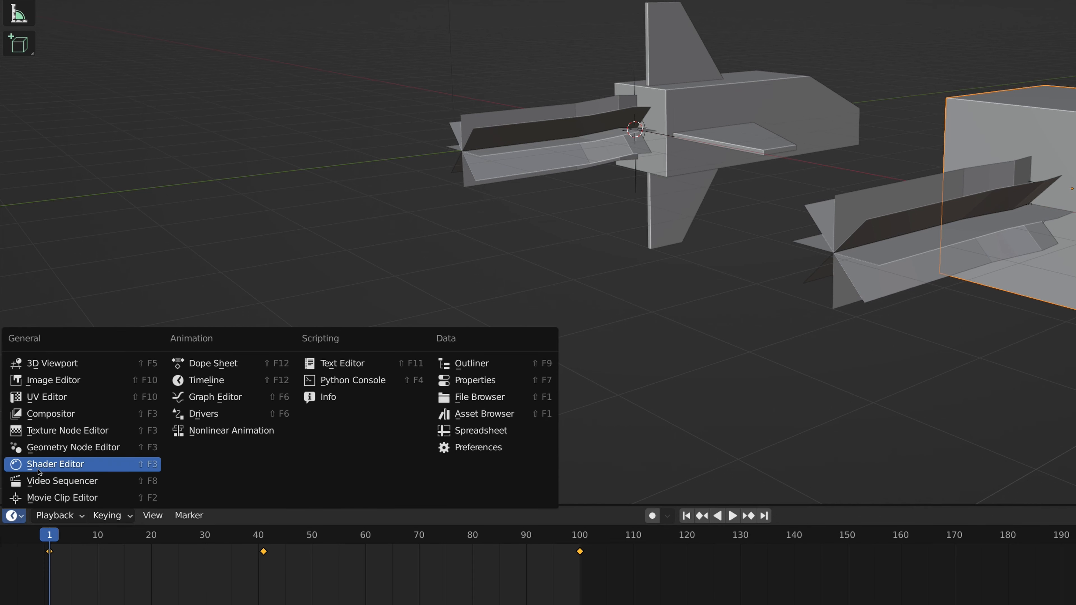
left_click(185, 399)
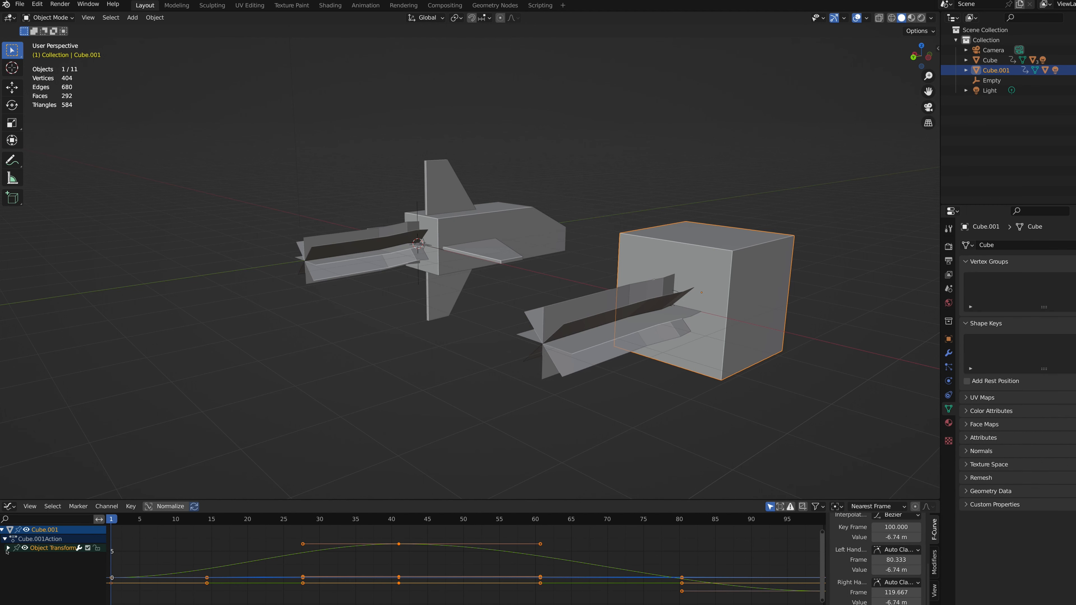
left_click(7, 548)
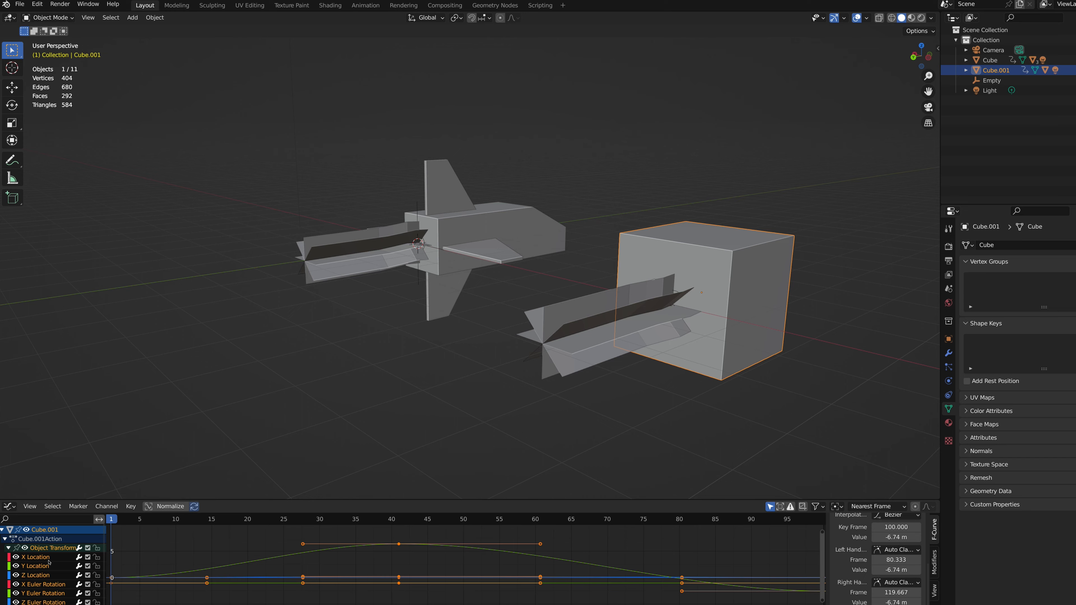
left_click(35, 593)
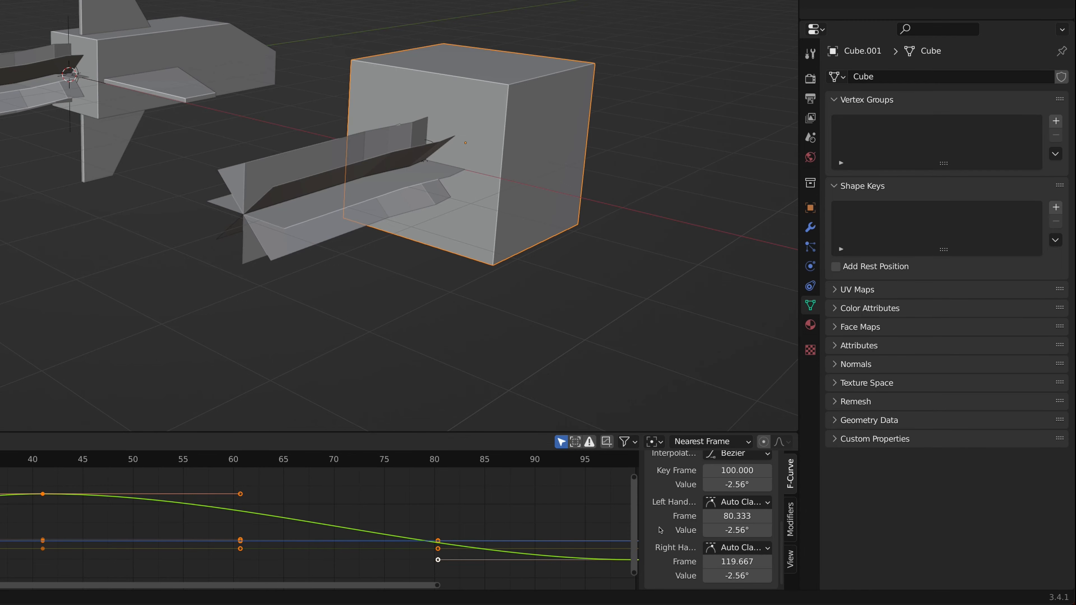
- Add a Noise modifier to the Y Euler Rotation curve, preview the shaking cube and return near the animation's start
left_click(790, 513)
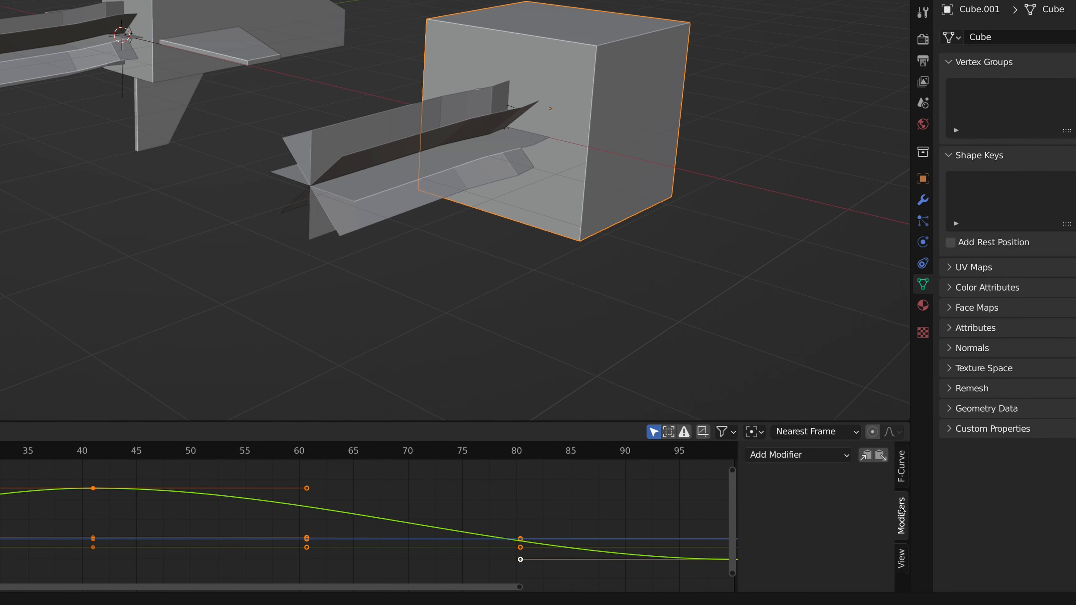
left_click(825, 456)
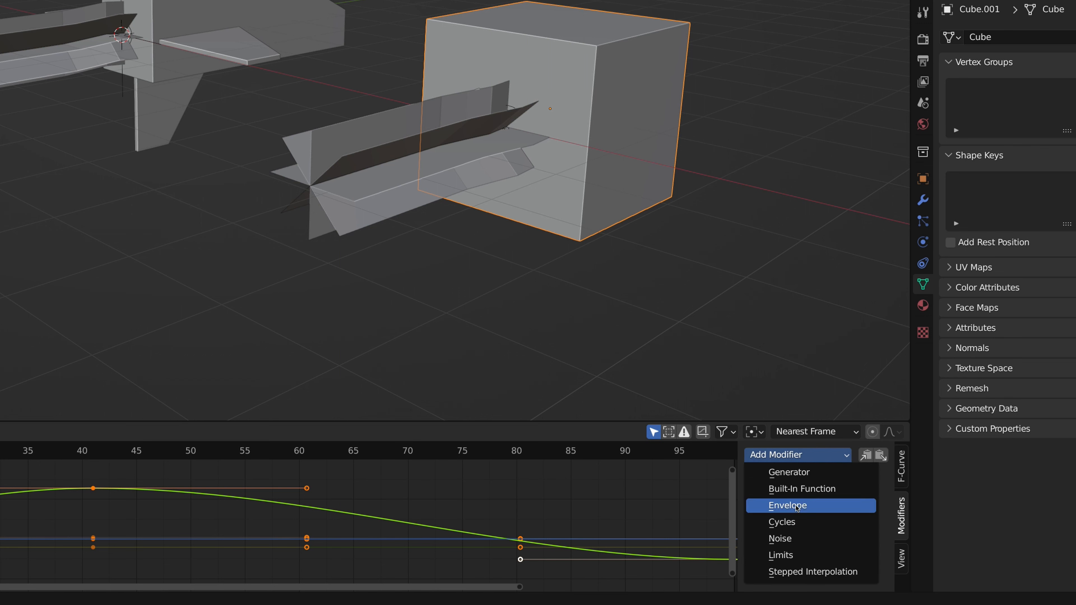
left_click(787, 537)
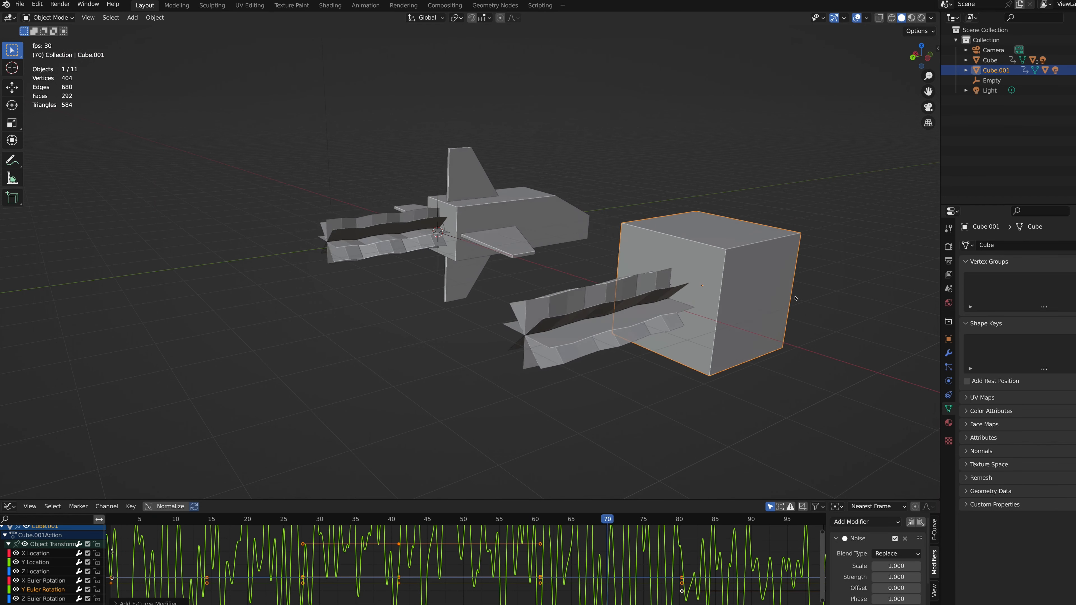
key("space")
left_click(126, 519)
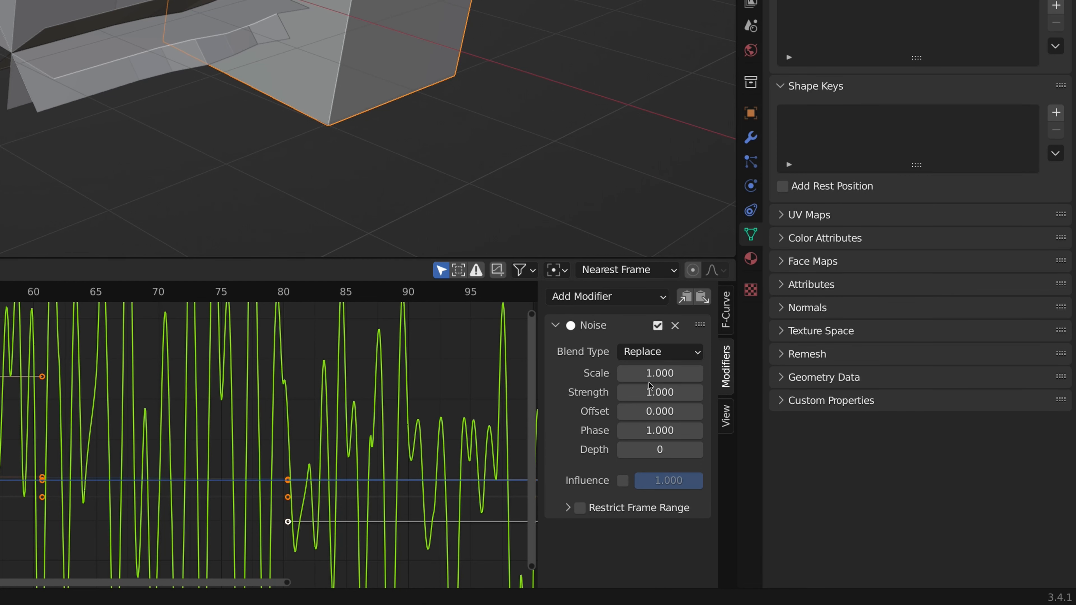
- Set the Noise modifier's scale to 22 and strength to 0.1, and preview the cube's motion
left_click(656, 372)
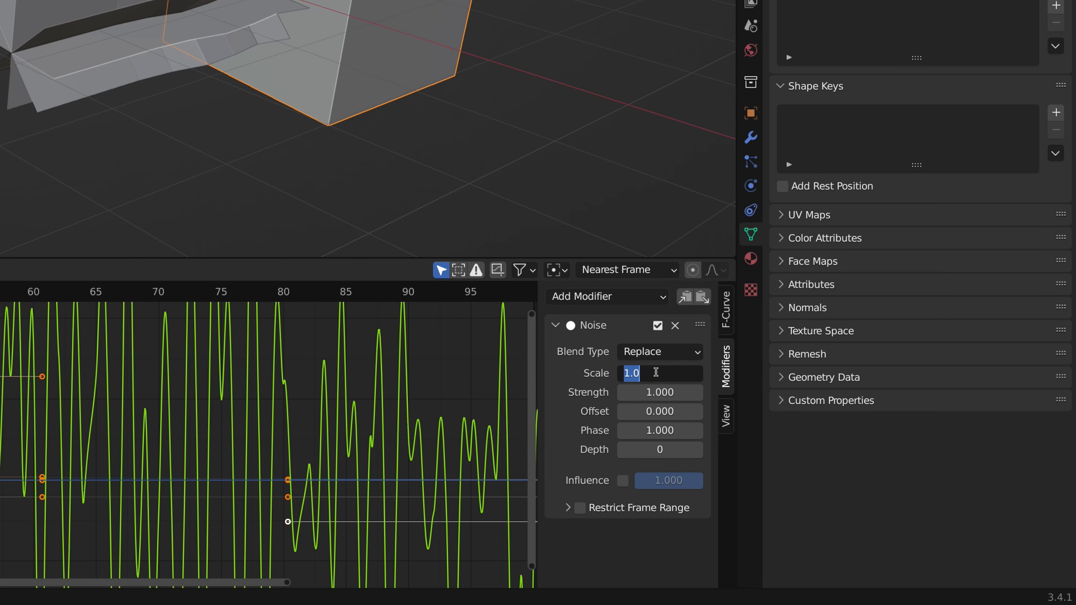
type("22")
key("Return")
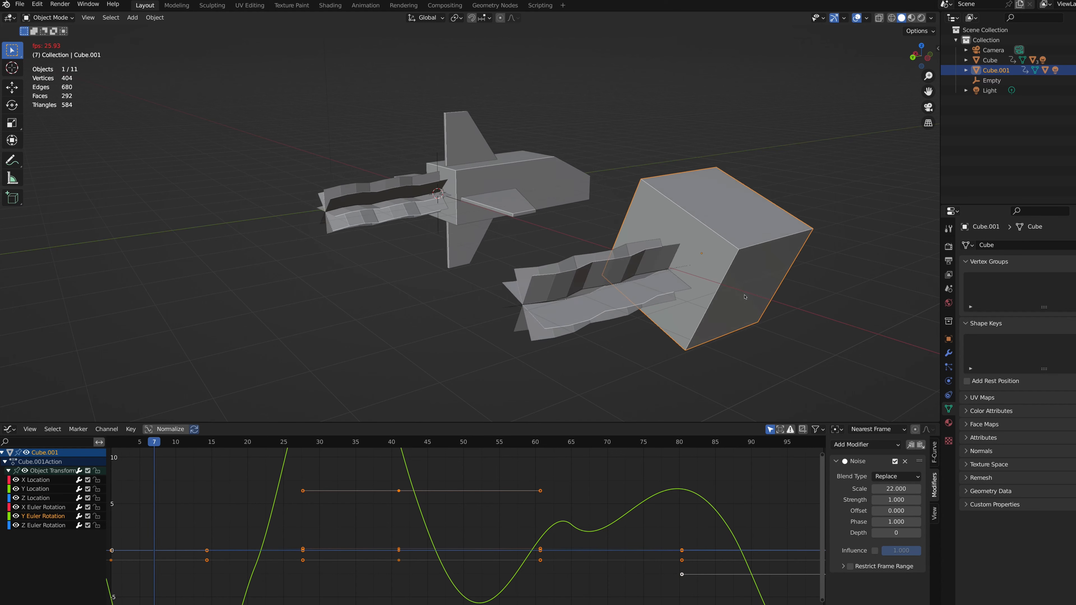
left_click(894, 500)
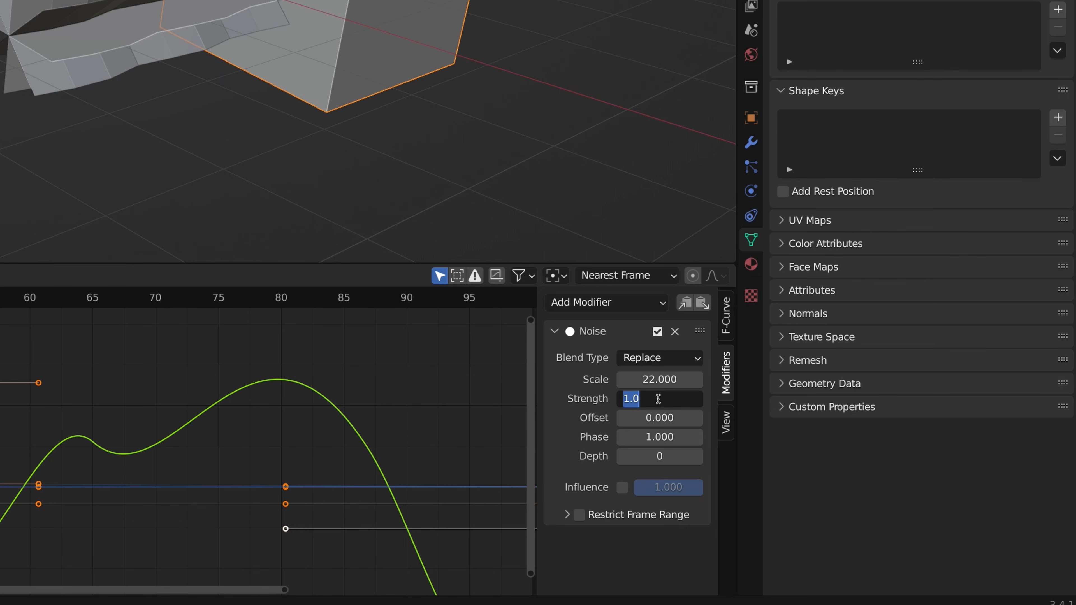
type("0.1")
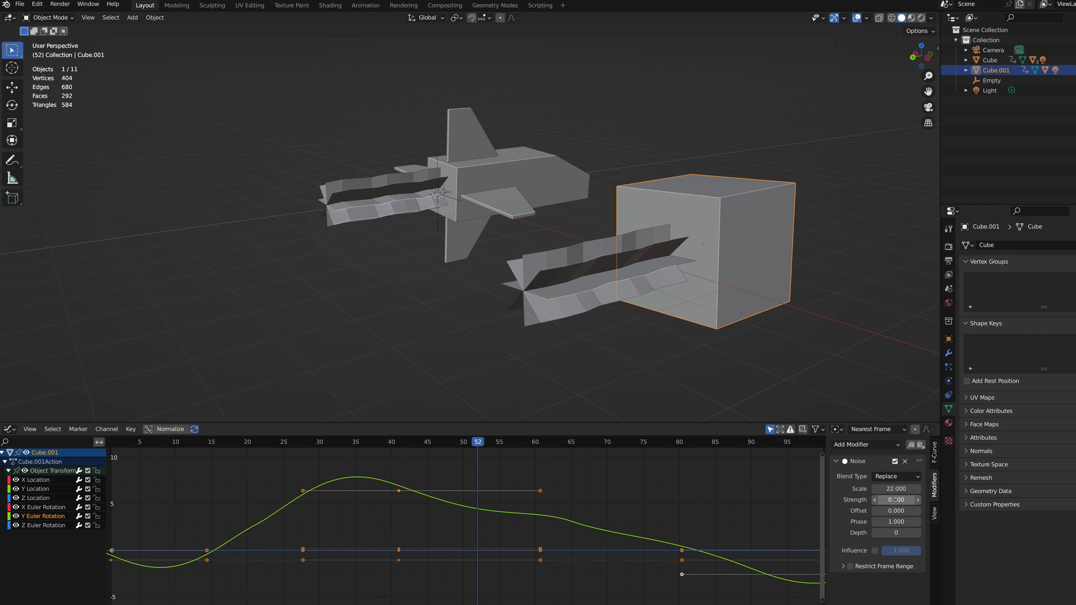
key("Return")
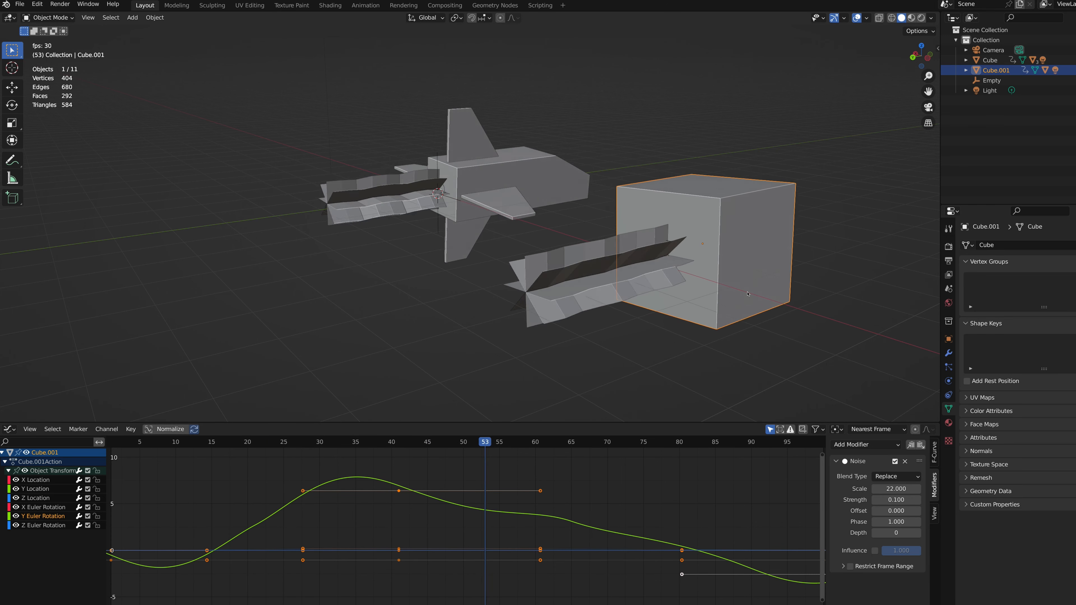
key("space")
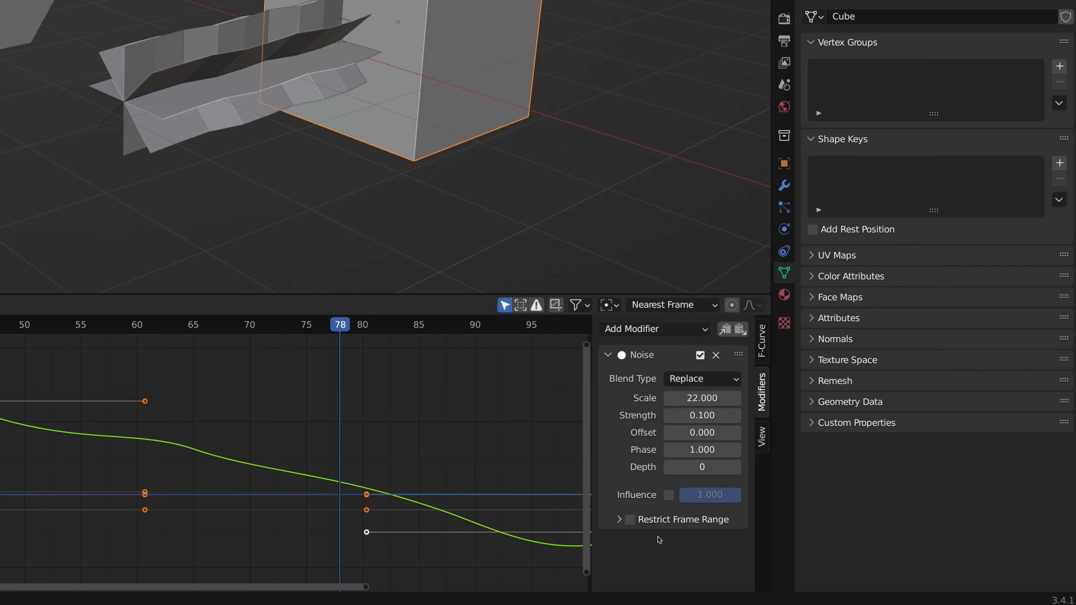
- Enable the Noise modifier's influence, reduce it to 0.348 and play back the cube's motion
left_click(669, 495)
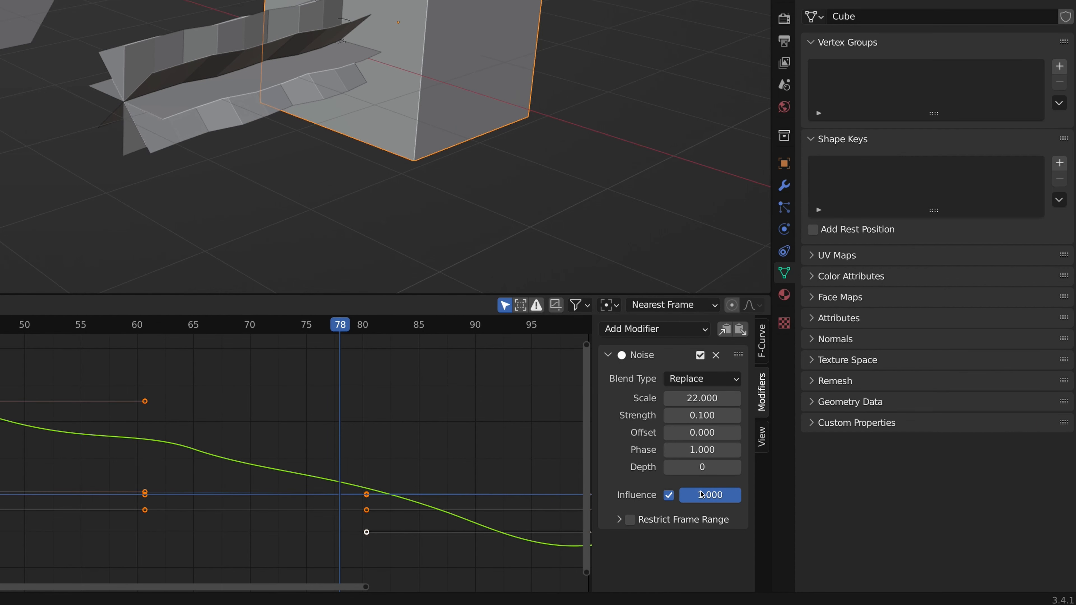
left_click_drag(738, 495, 701, 495)
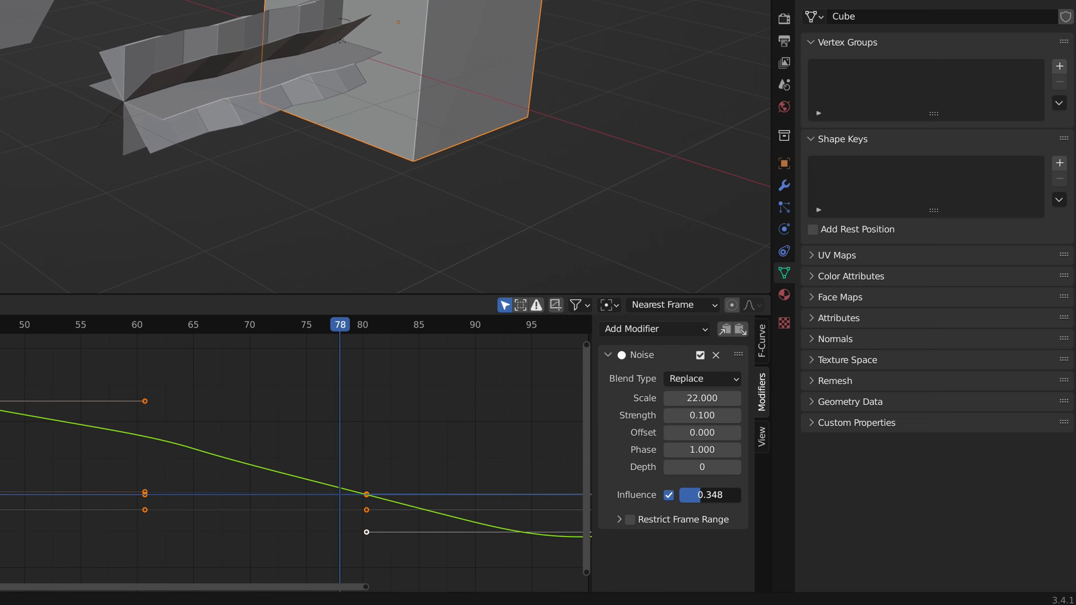
key("space")
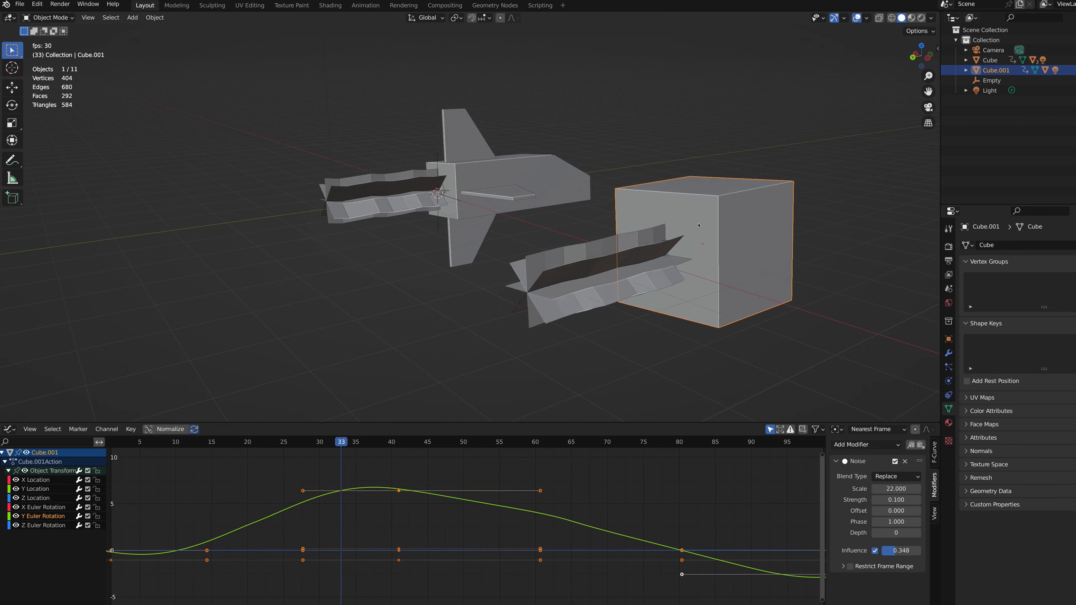
key("space")
middle_click_drag(699, 225, 727, 213)
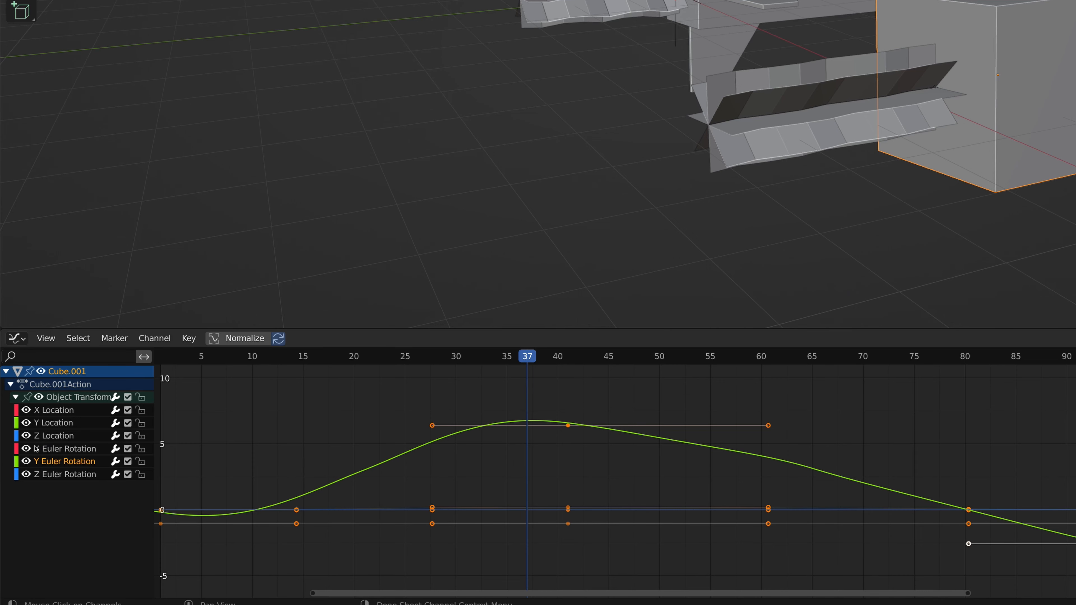
- Select the cube's X Euler Rotation curve and add a Noise modifier to it
left_click(61, 450)
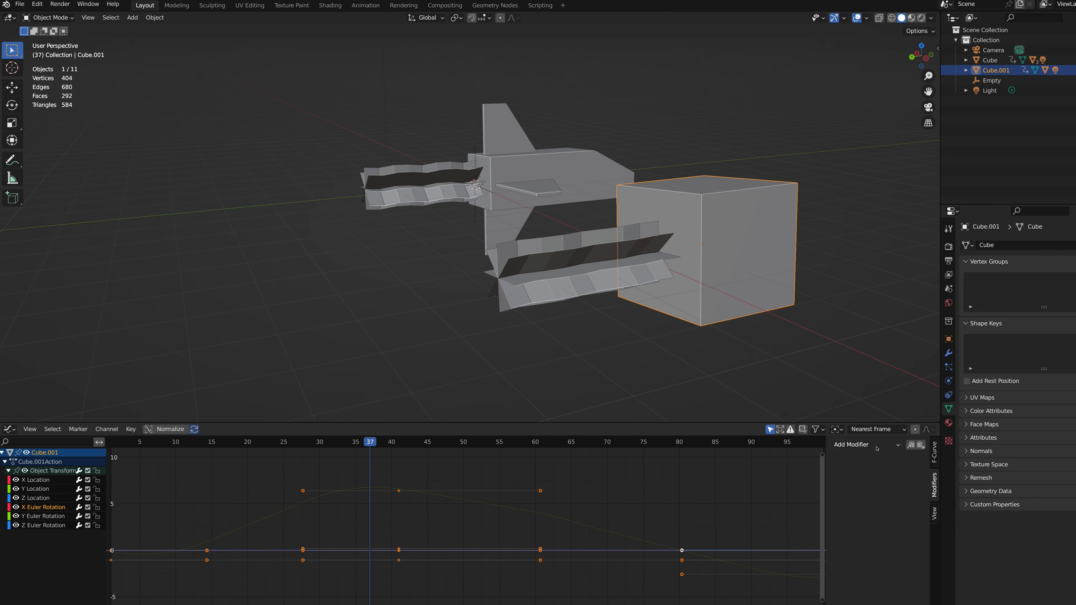
left_click(875, 445)
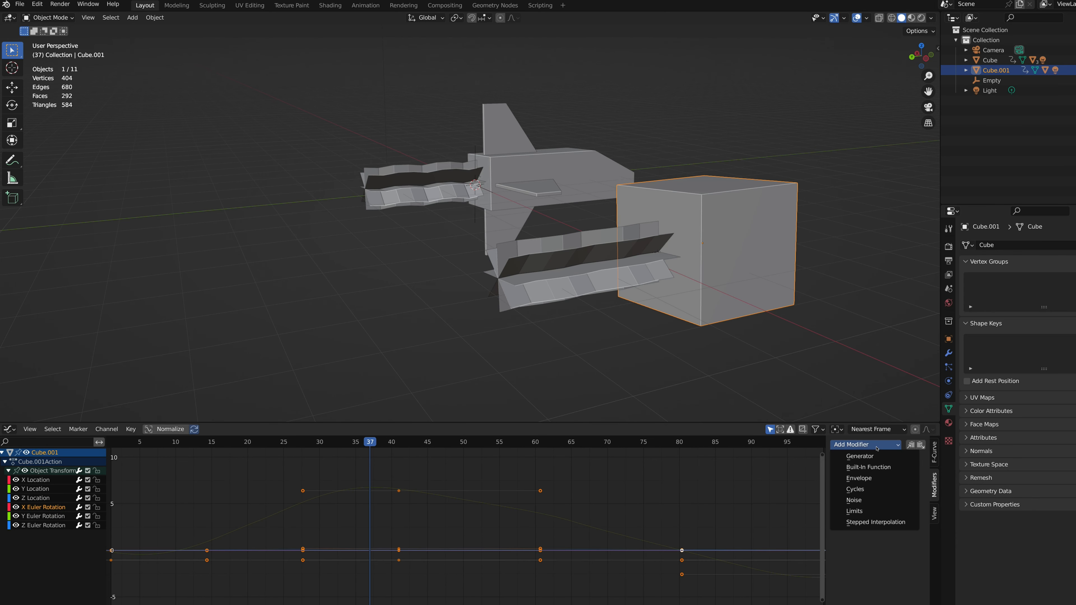
left_click(864, 500)
- Set the X rotation Noise modifier's scale to 22 and strength to 0.1, and enable its influence at 0.607
left_click(889, 489)
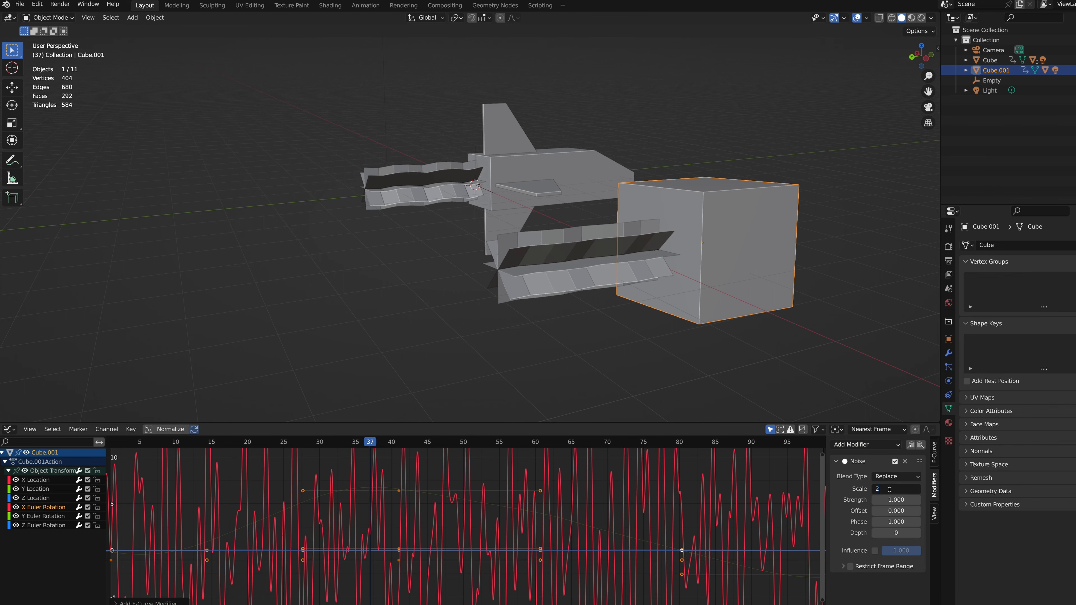
key("Return")
left_click(890, 501)
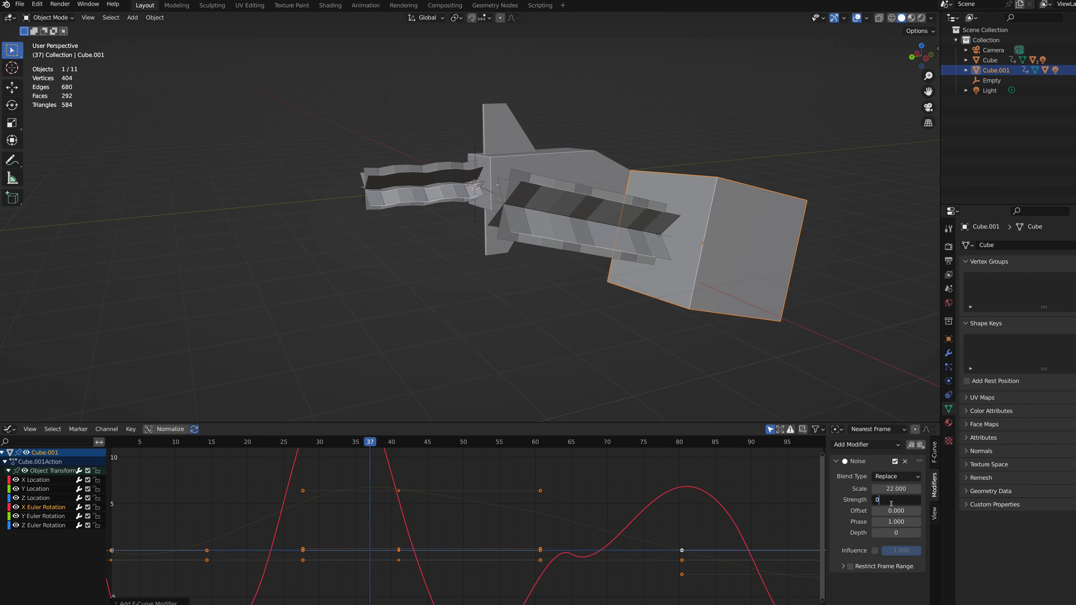
type("0.1")
key("Return")
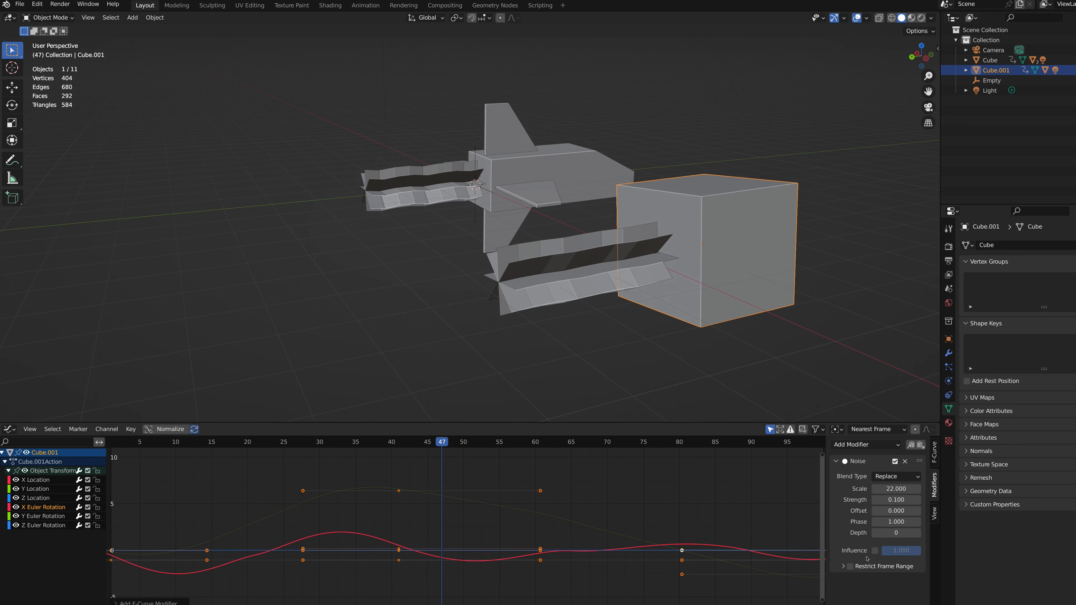
left_click(874, 551)
left_click_drag(902, 550, 887, 551)
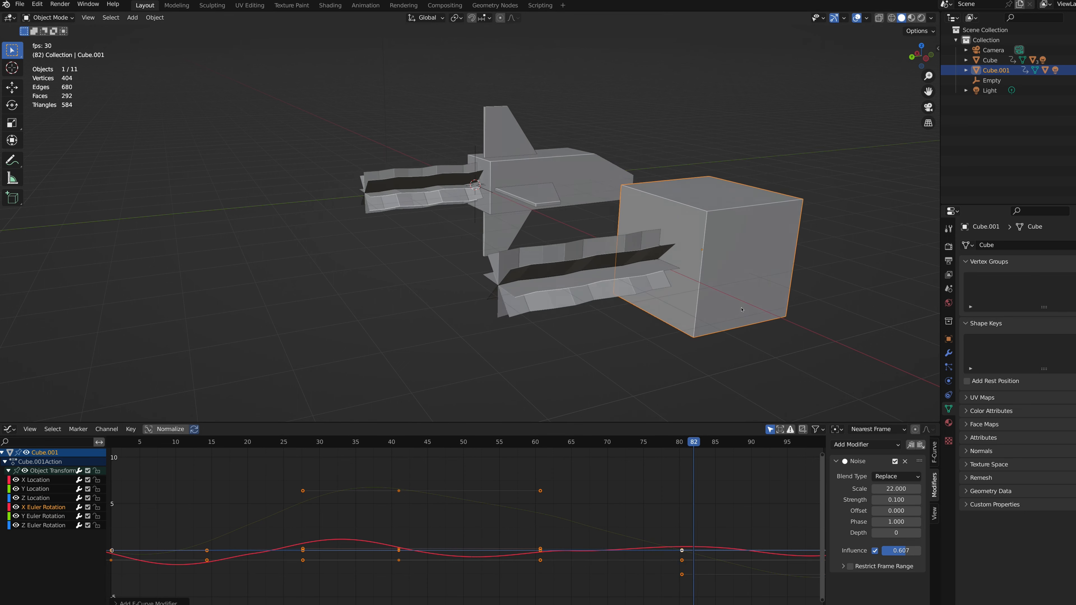
- Change the Graph Editor area back to the Timeline and reduce its height to enlarge the viewport
left_click(9, 429)
left_click(203, 460)
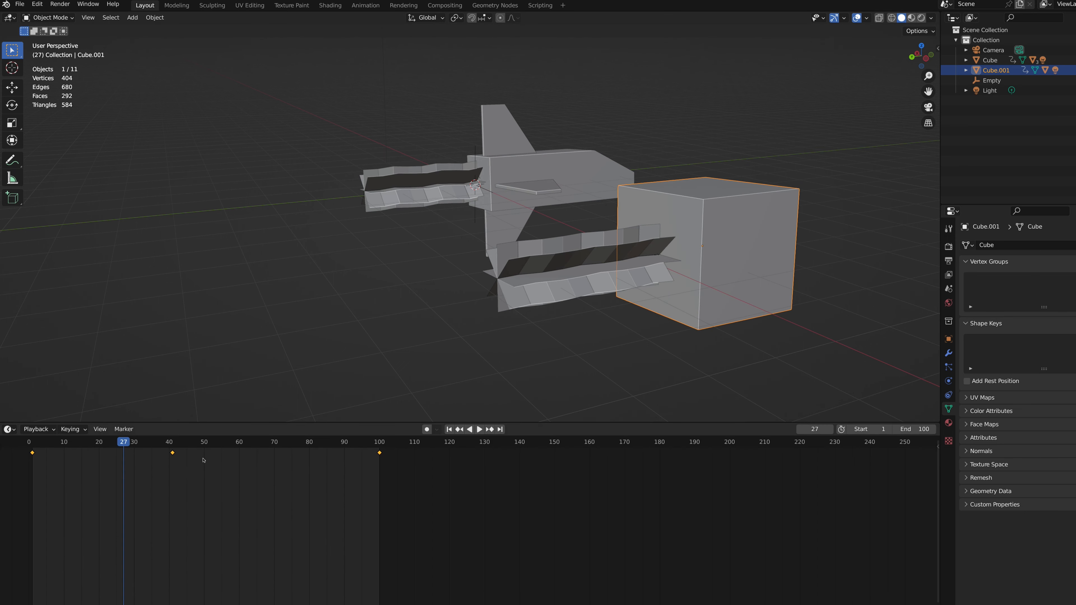
left_click_drag(304, 422, 282, 519)
- View the scene through the camera with rendered shading, and examine the glowing flames on the spaceship and cube from other angles
left_click(929, 108)
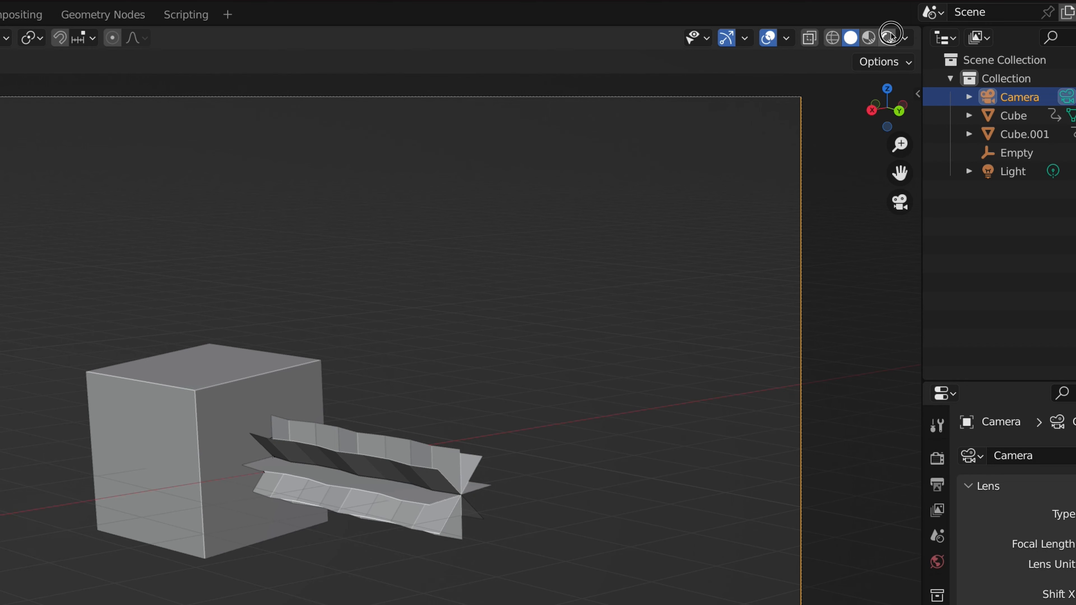
left_click(922, 18)
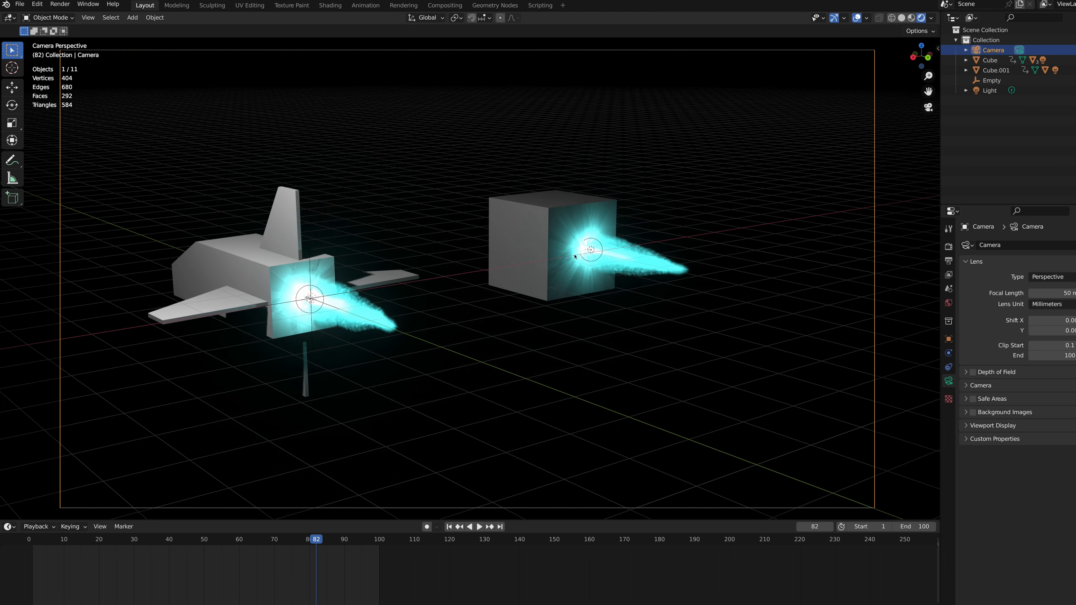
scroll(431, 302, "down", 5)
mouse_move(441, 299)
middle_mouse_down()
mouse_move(431, 304)
mouse_move(449, 297)
middle_mouse_up()
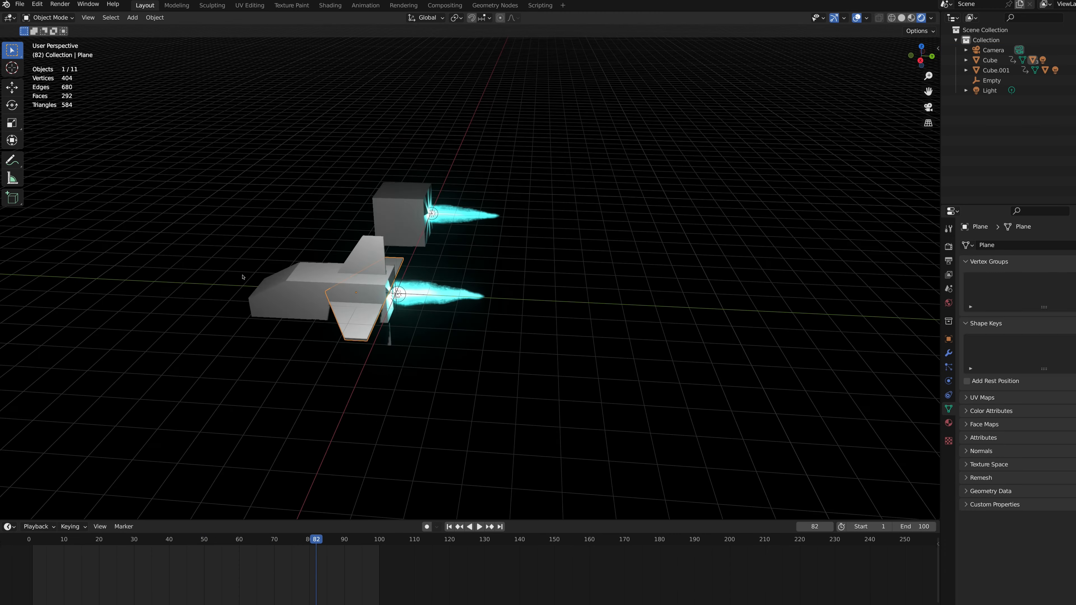
middle_click_drag(244, 277, 243, 277)
middle_click_drag(599, 226, 599, 226)
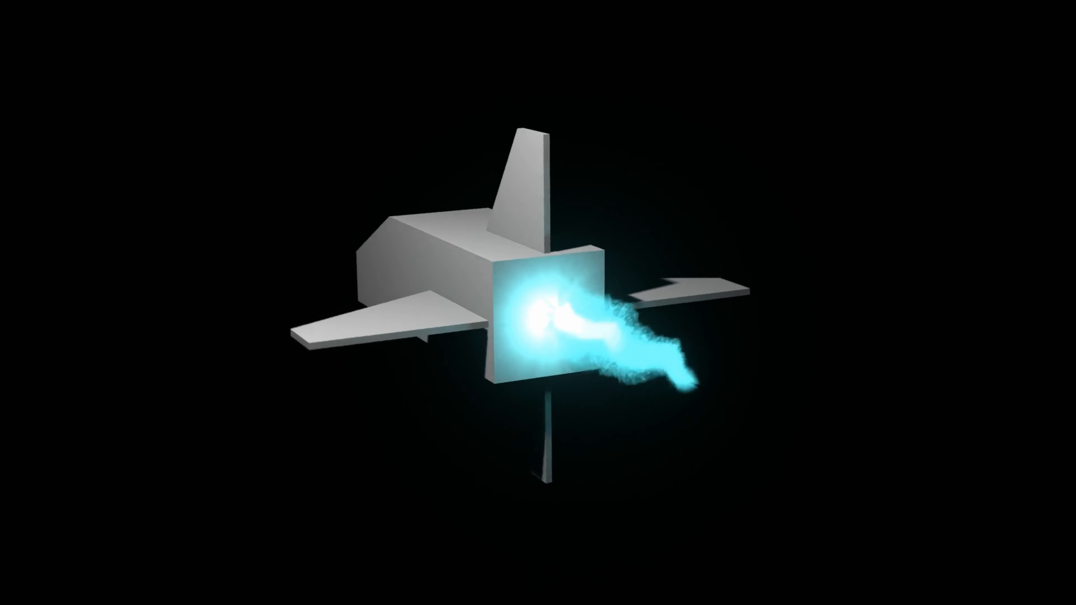